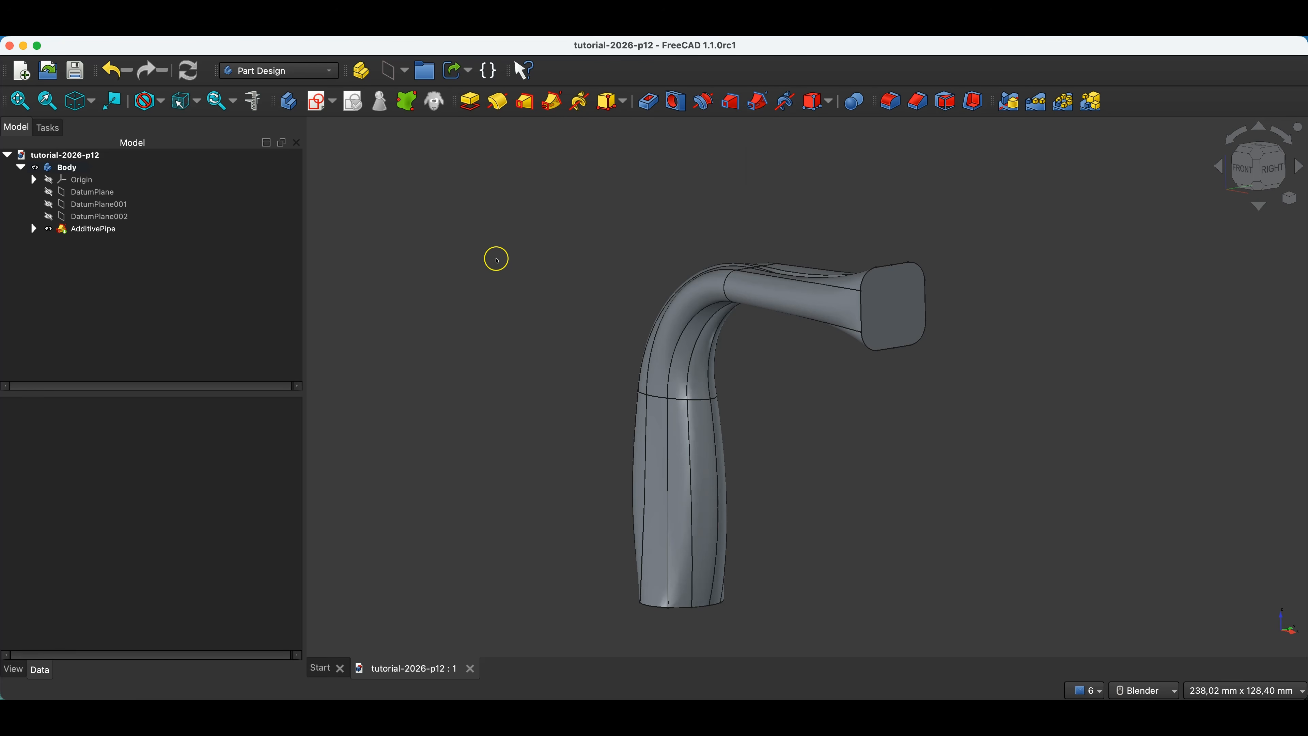
Replace the open document with a new part containing a body, and start a sketch on its XY plane
{"action": "key", "text": "super+w"}
{"action": "left_click", "coordinate": [413, 183]}
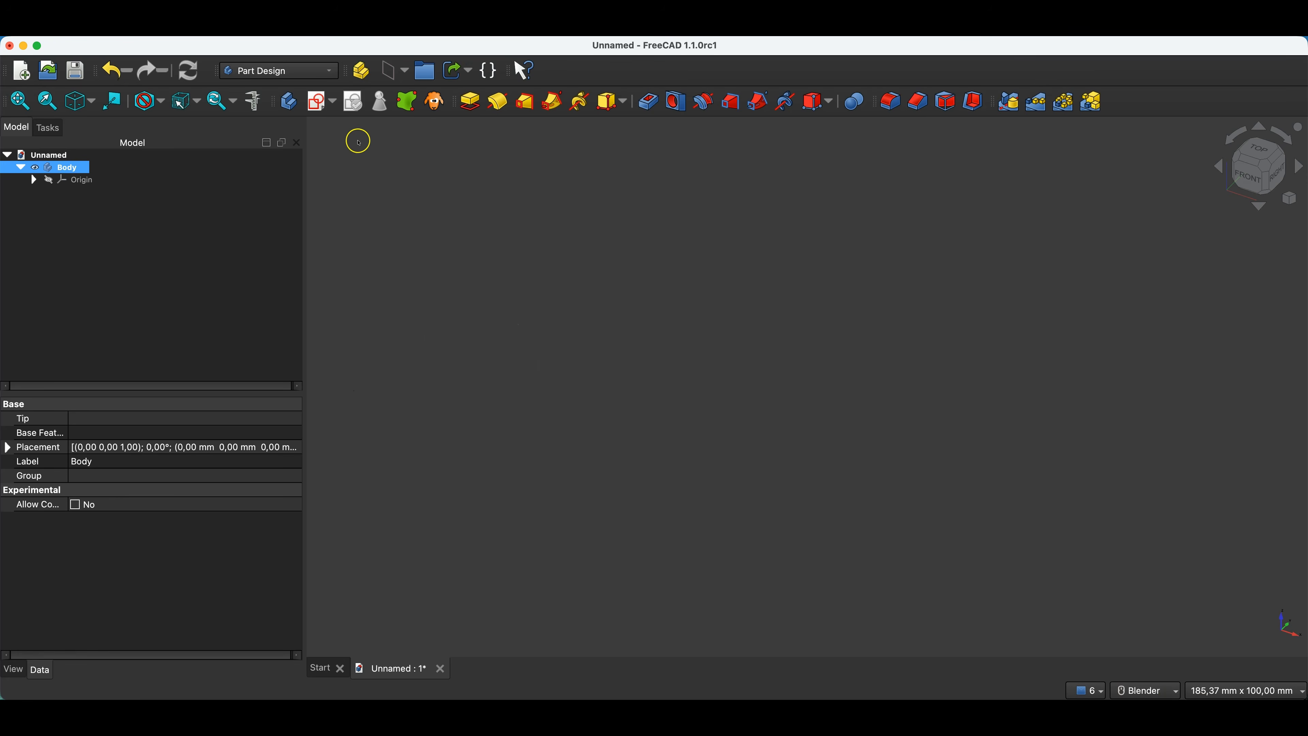
{"action": "left_click", "coordinate": [321, 102]}
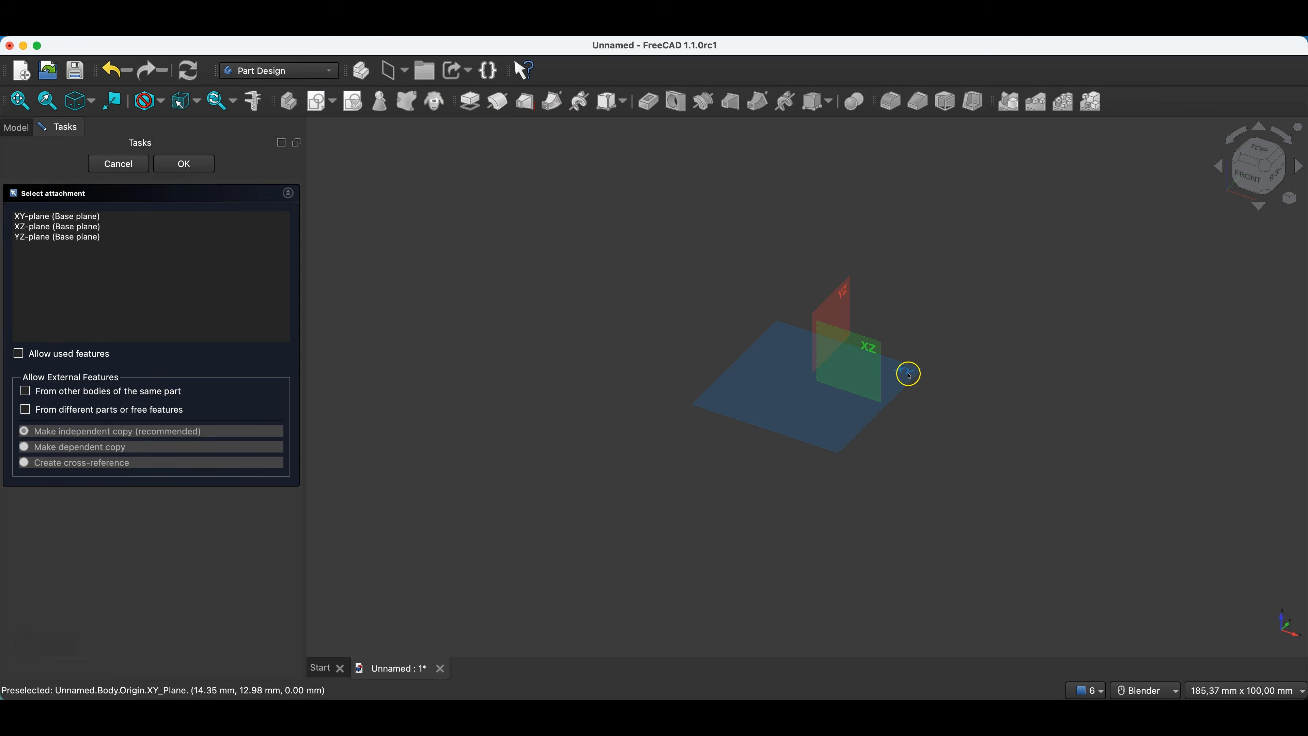
{"action": "left_click", "coordinate": [909, 375]}
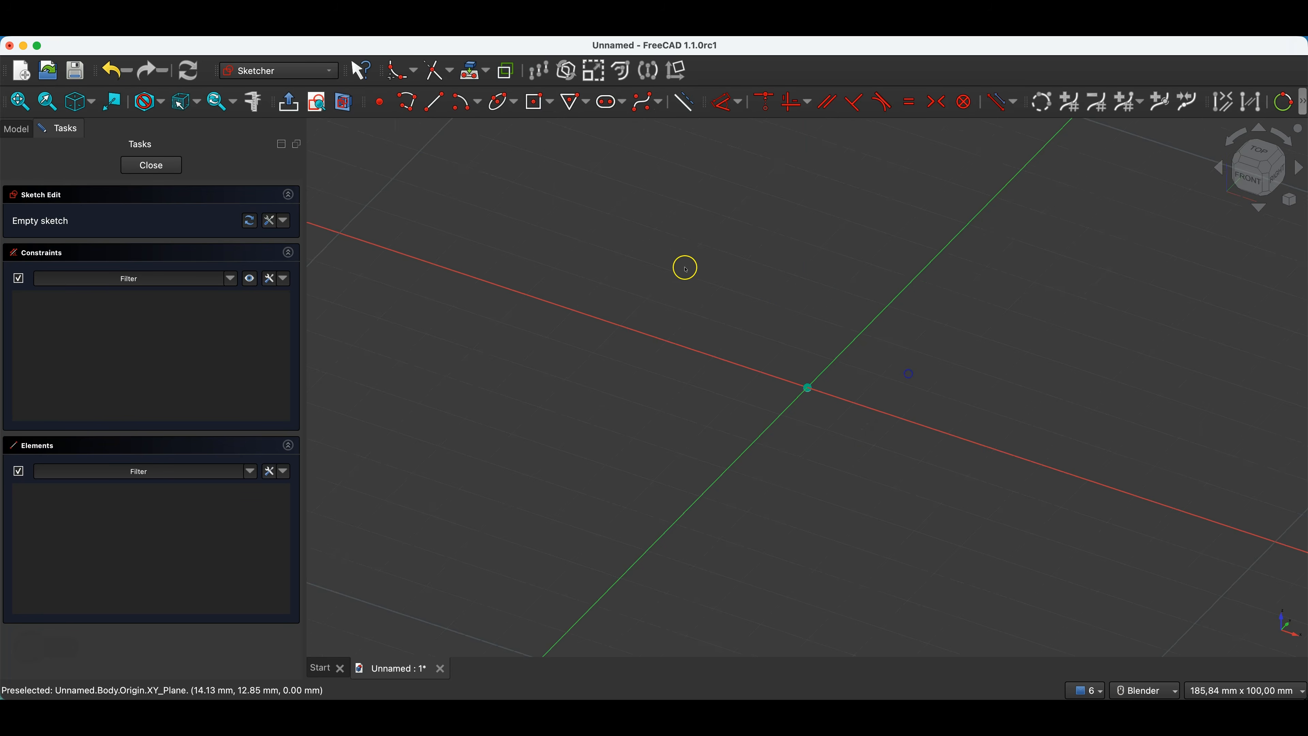
Draw a 100 by 70 mm rectangle centred on the origin and pad the finished sketch 25 mm
{"action": "left_click", "coordinate": [538, 103]}
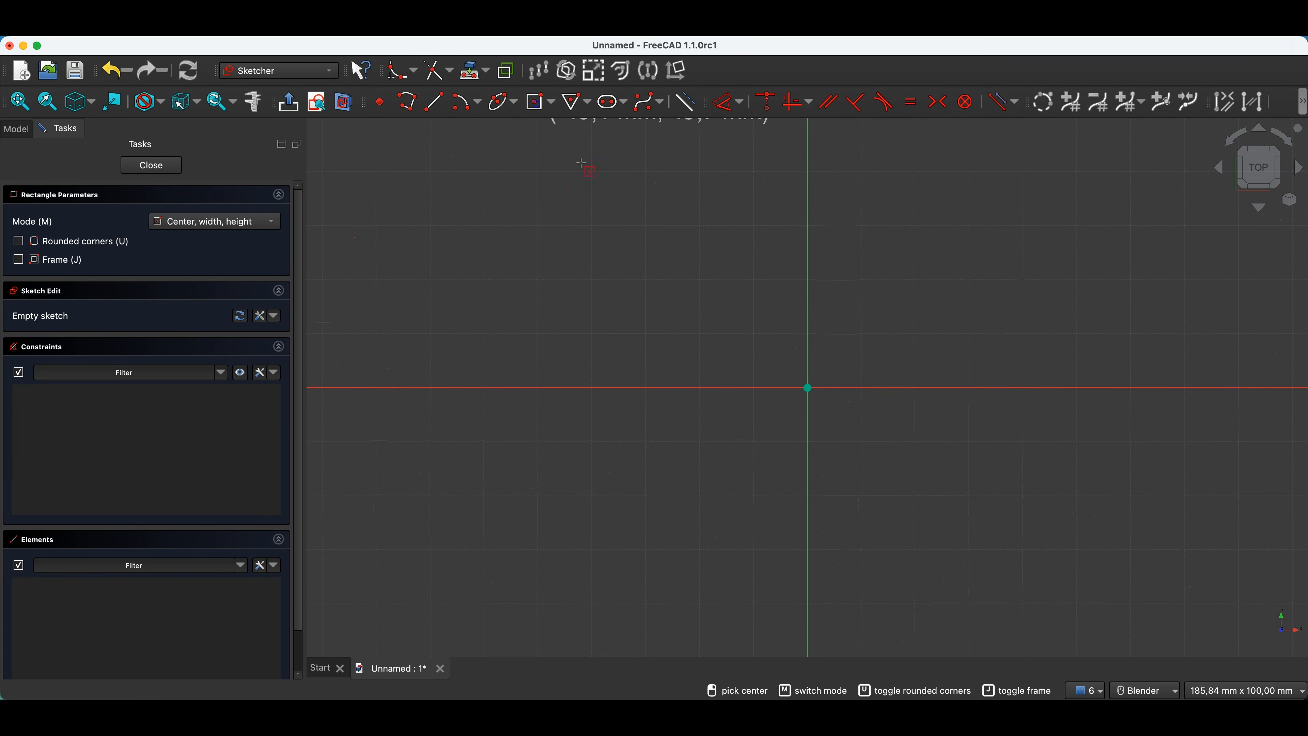
{"action": "left_click", "coordinate": [807, 387]}
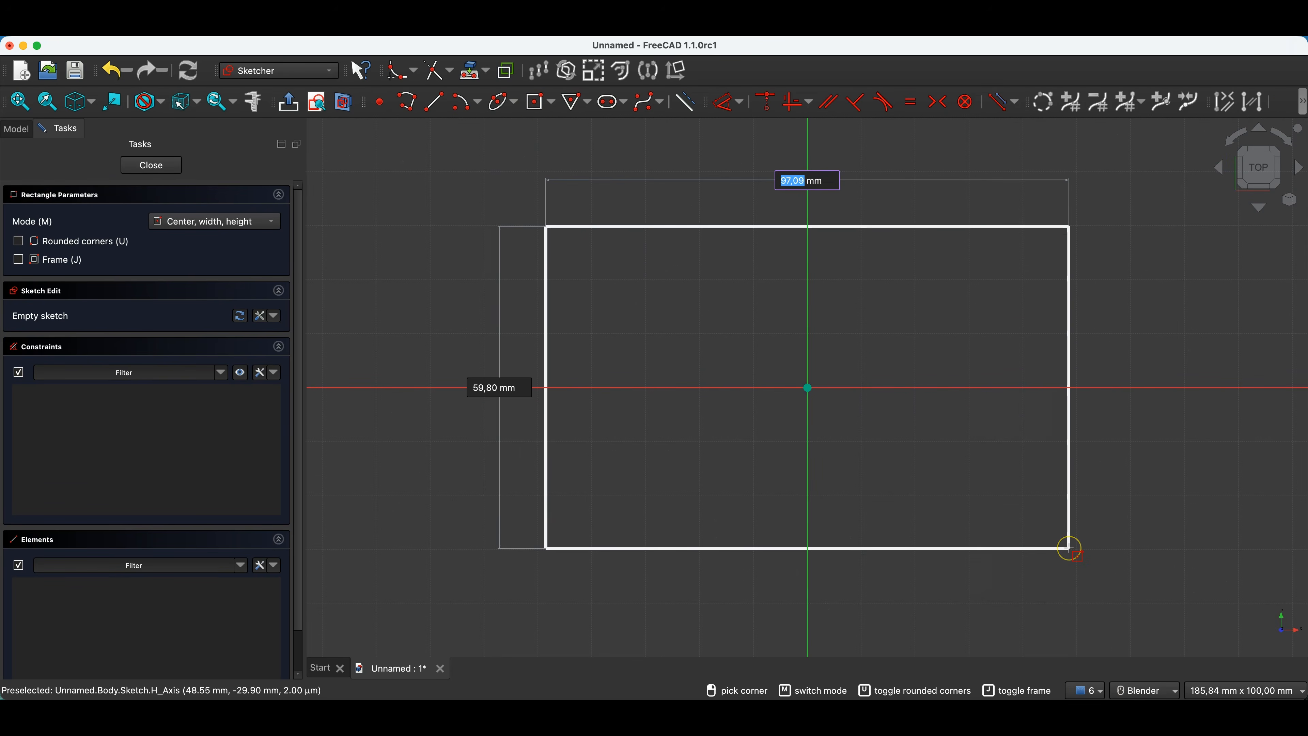
{"action": "type", "text": "100"}
{"action": "key", "text": "Tab"}
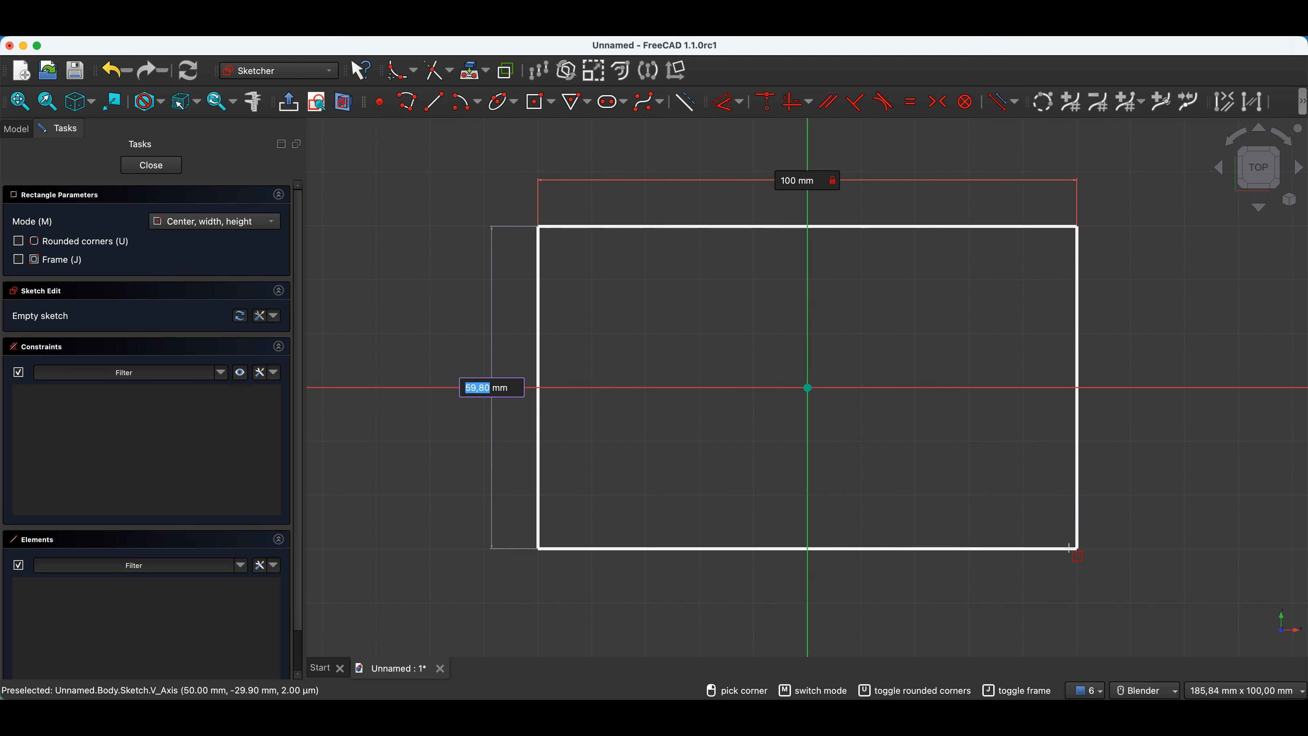
{"action": "type", "text": "70"}
{"action": "key", "text": "Return"}
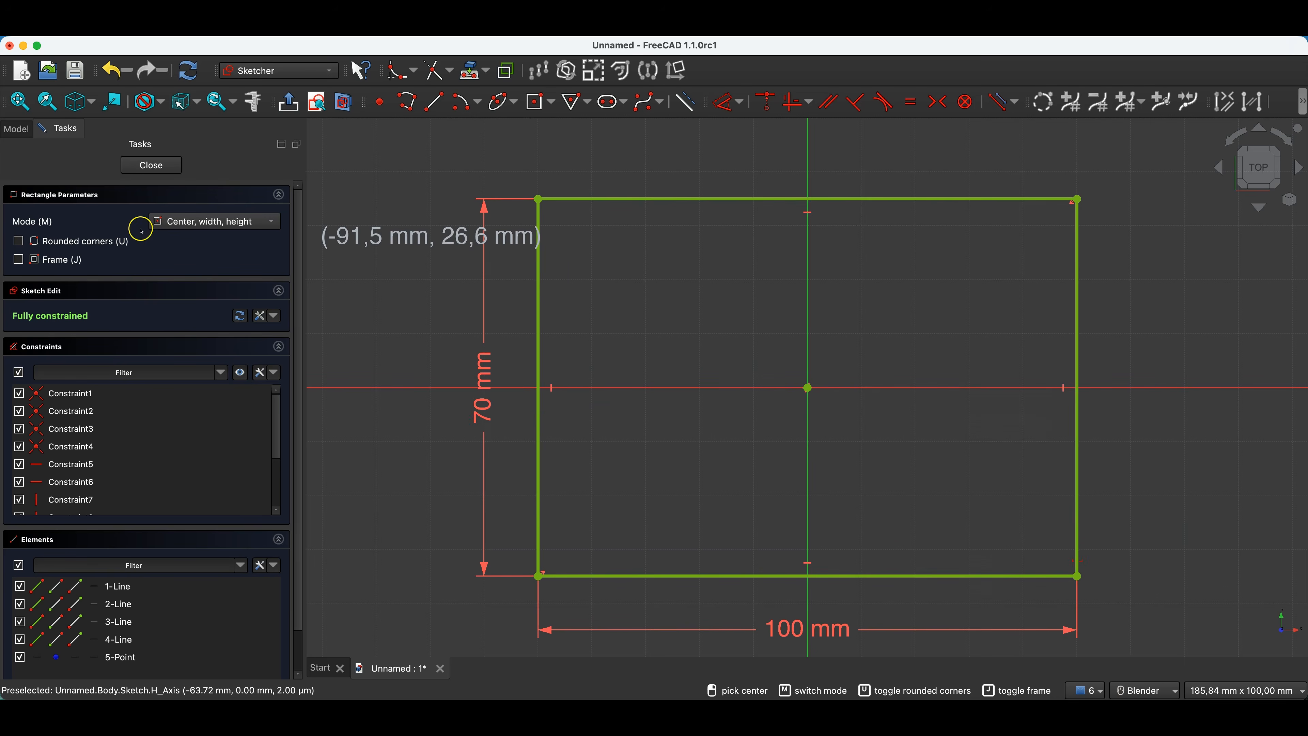
{"action": "left_click", "coordinate": [151, 164]}
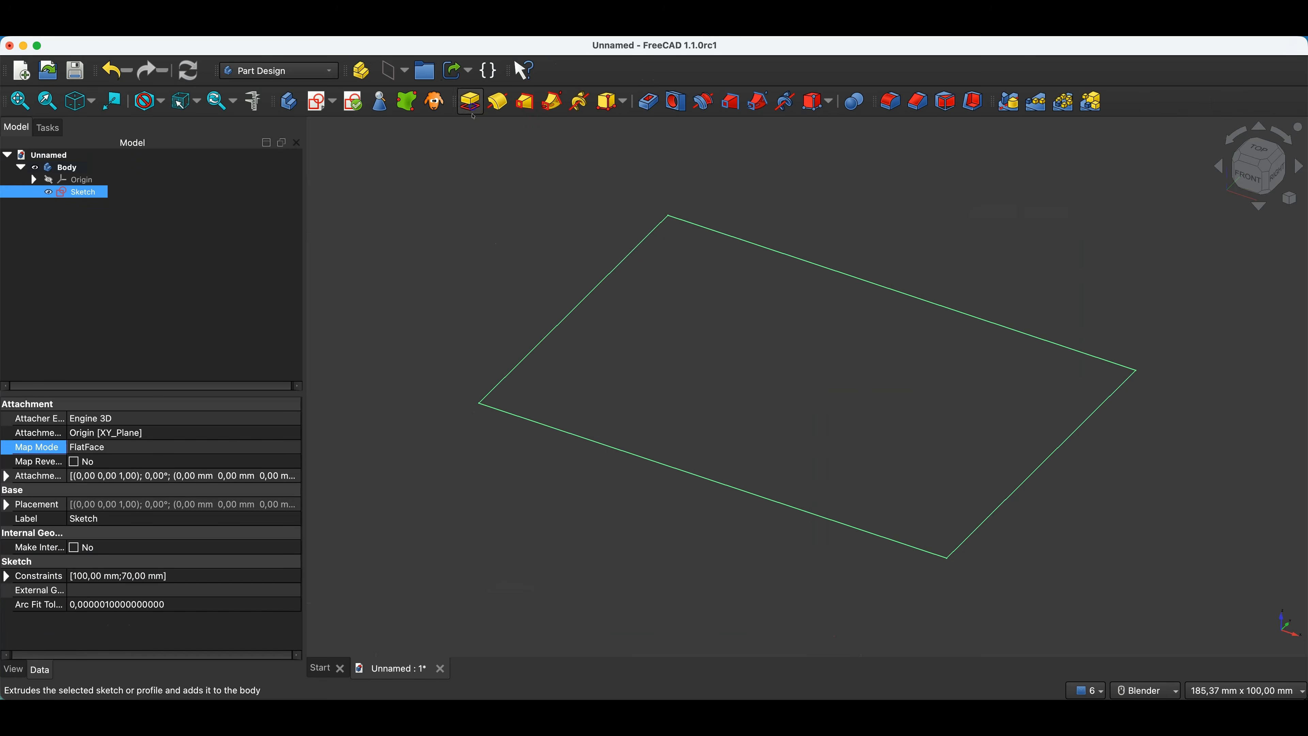
{"action": "left_click", "coordinate": [469, 100]}
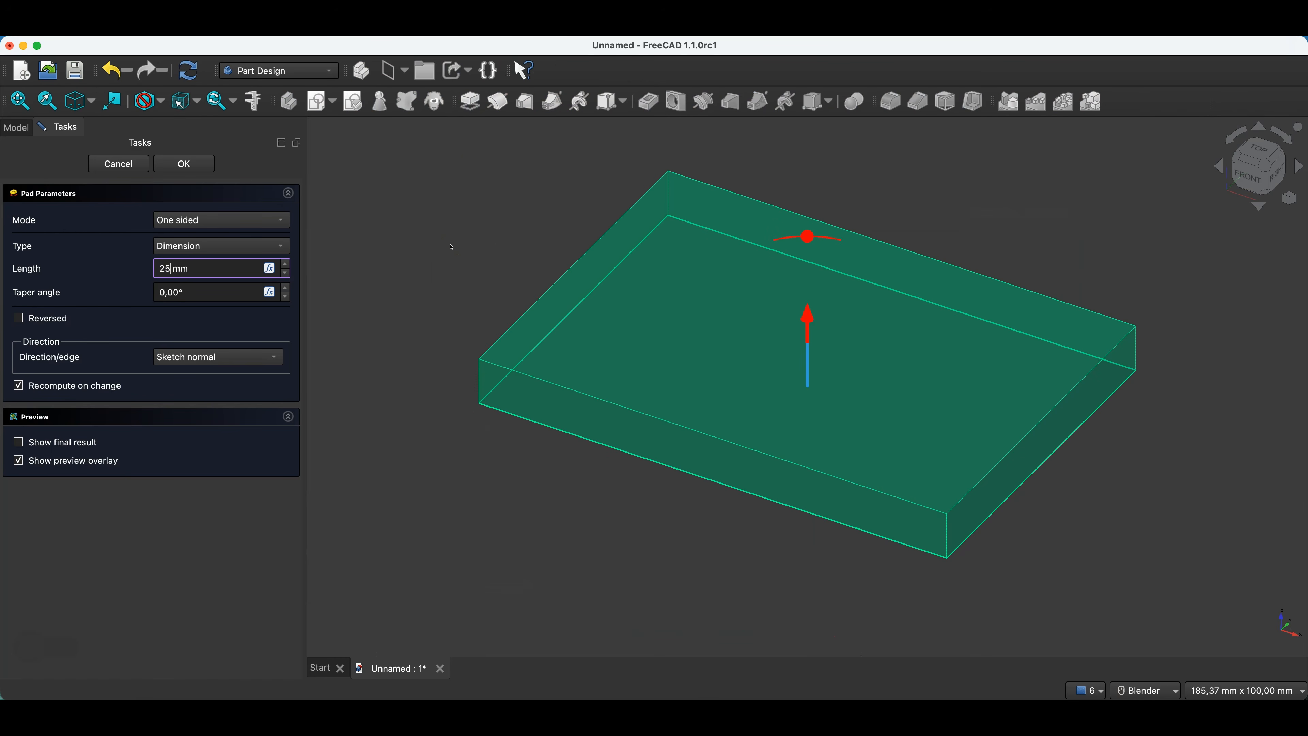
{"action": "key", "text": "Return"}
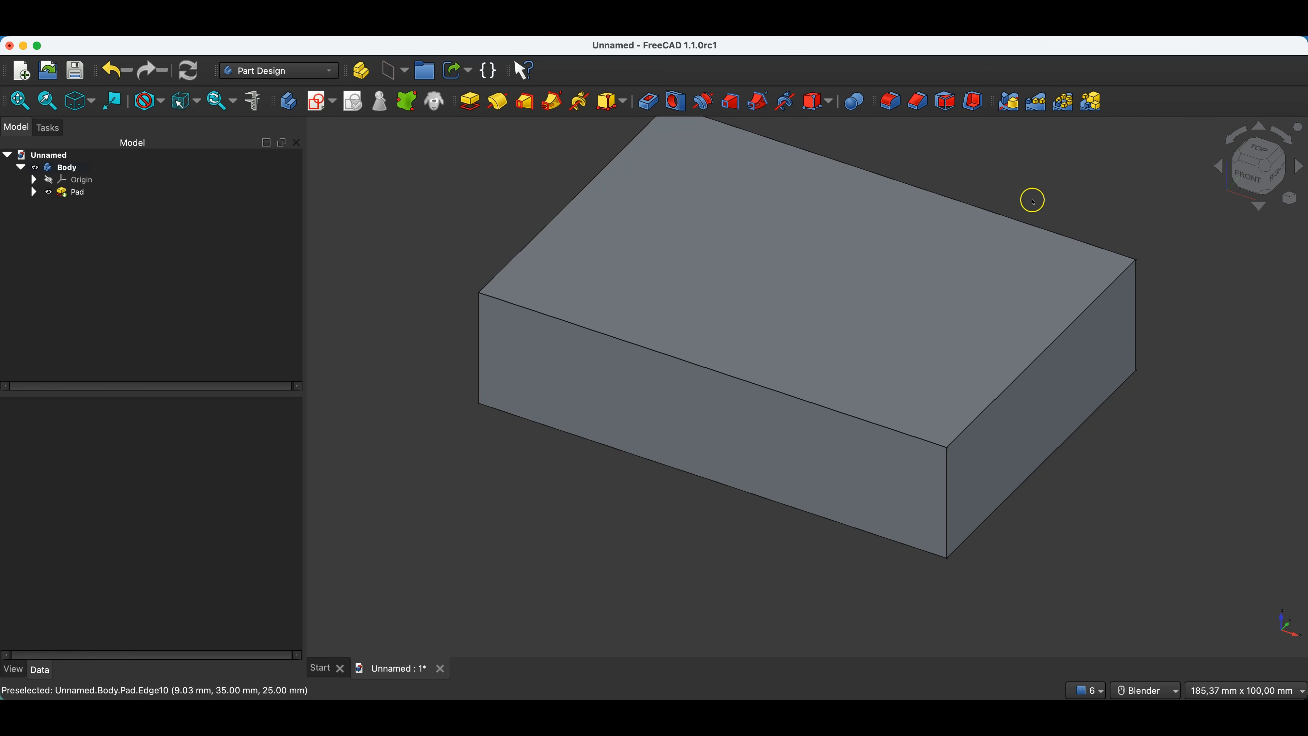
On the block's 70 mm wide right end face, sketch a 40 by 20 mm rectangle centred on the vertical axis, overlapping the top edge
{"action": "left_click", "coordinate": [1040, 394]}
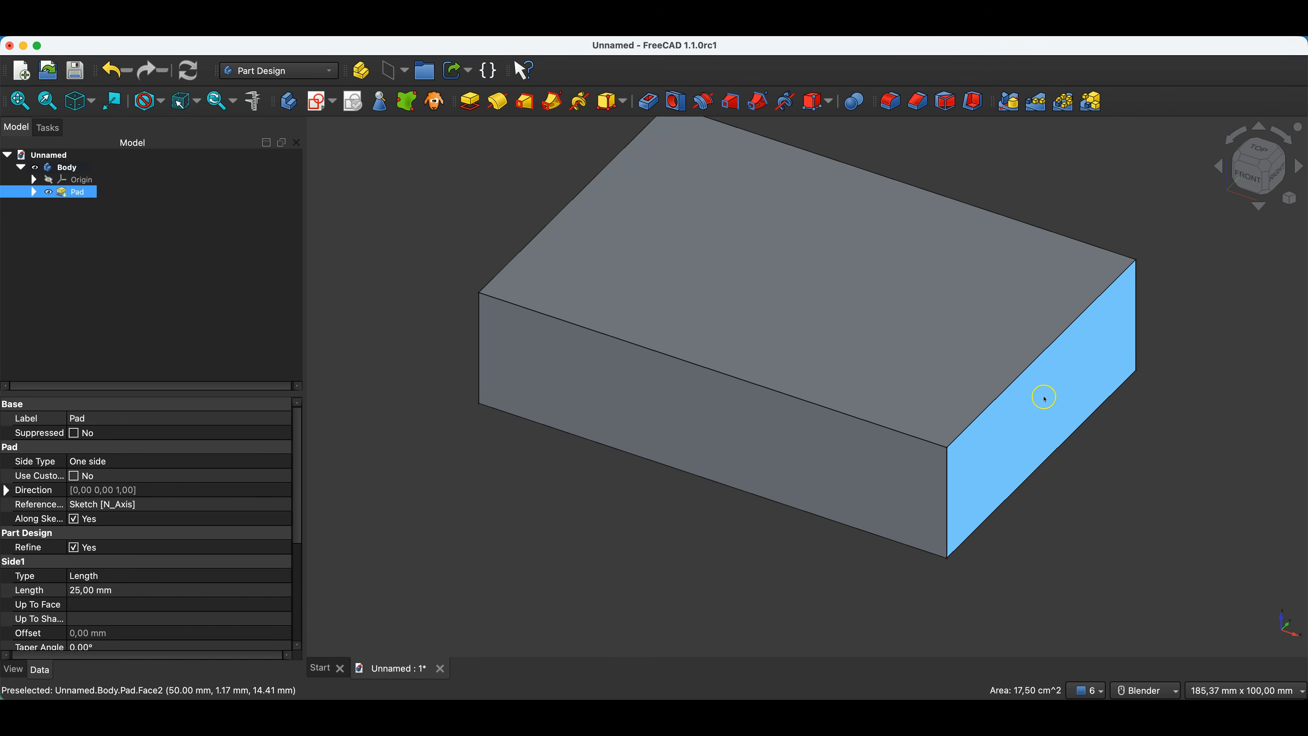
{"action": "left_click", "coordinate": [319, 107]}
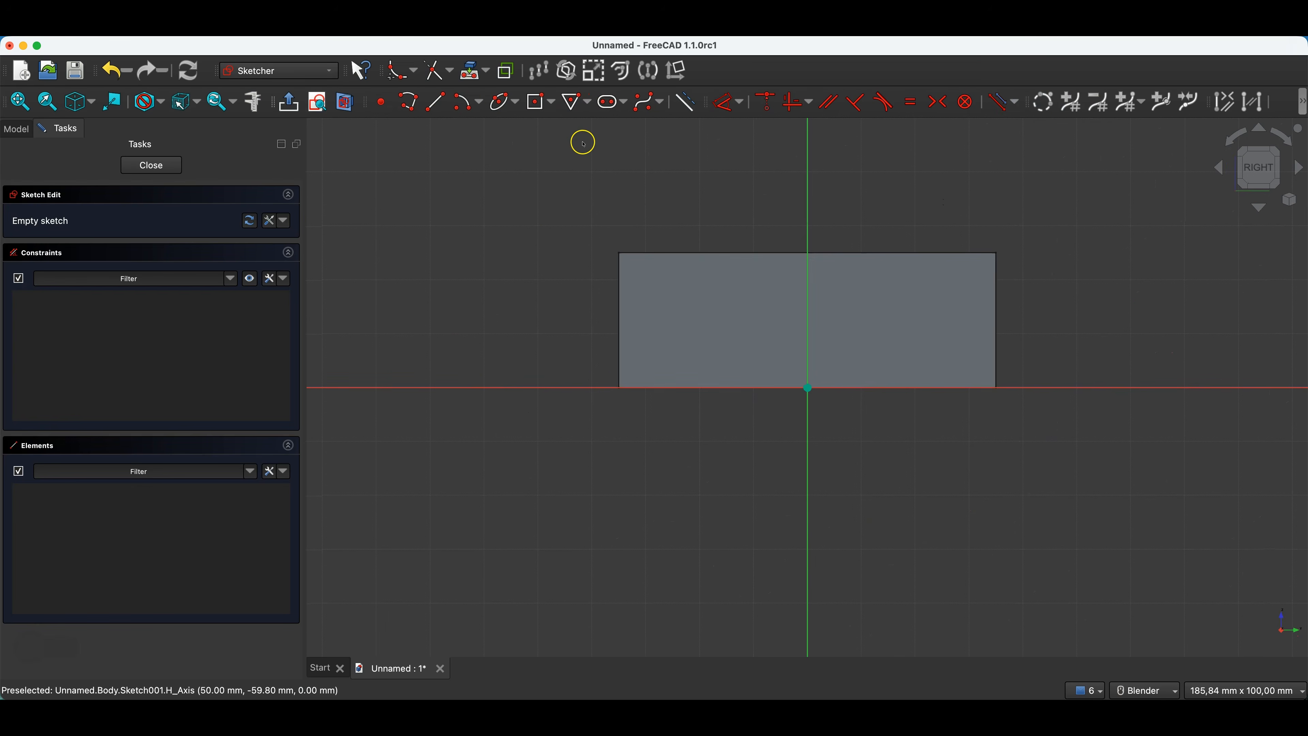
{"action": "left_click", "coordinate": [538, 108]}
{"action": "left_click", "coordinate": [809, 231]}
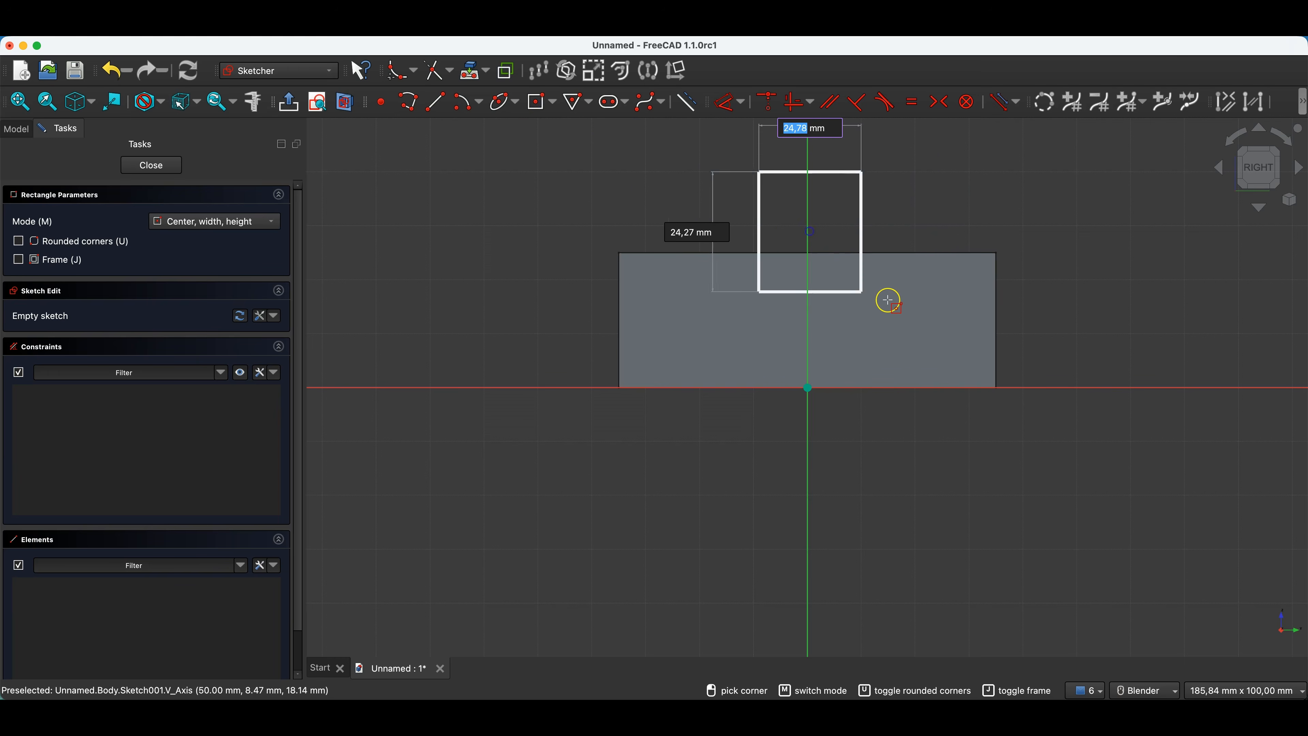
{"action": "type", "text": "40"}
{"action": "key", "text": "Tab"}
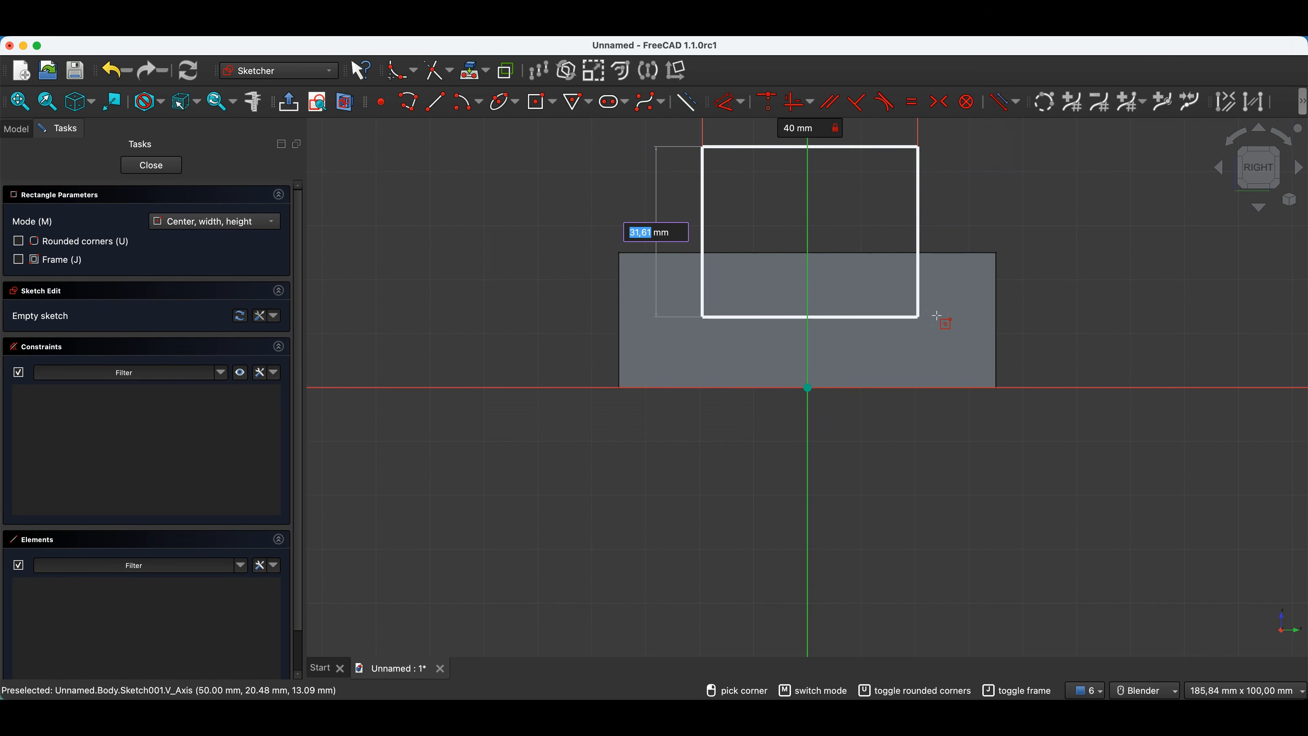
{"action": "type", "text": "20"}
{"action": "key", "text": "Return"}
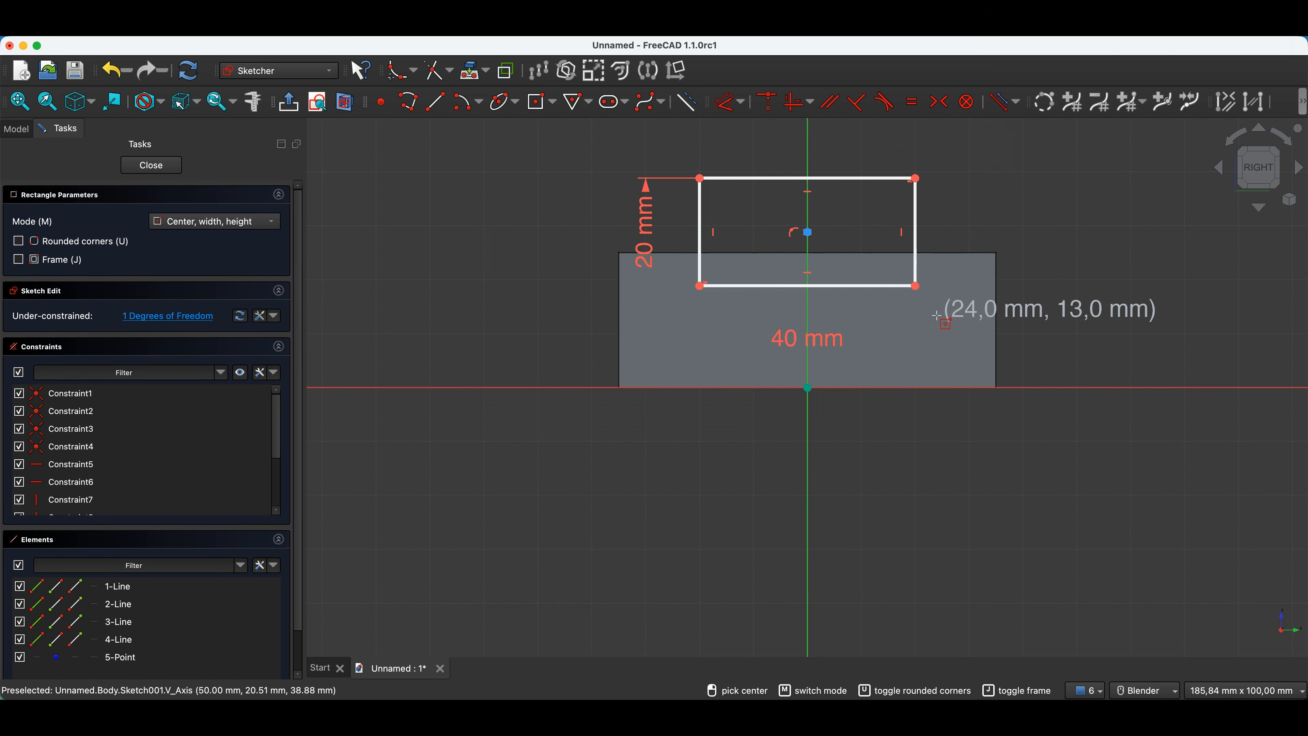
{"action": "key", "text": "Escape"}
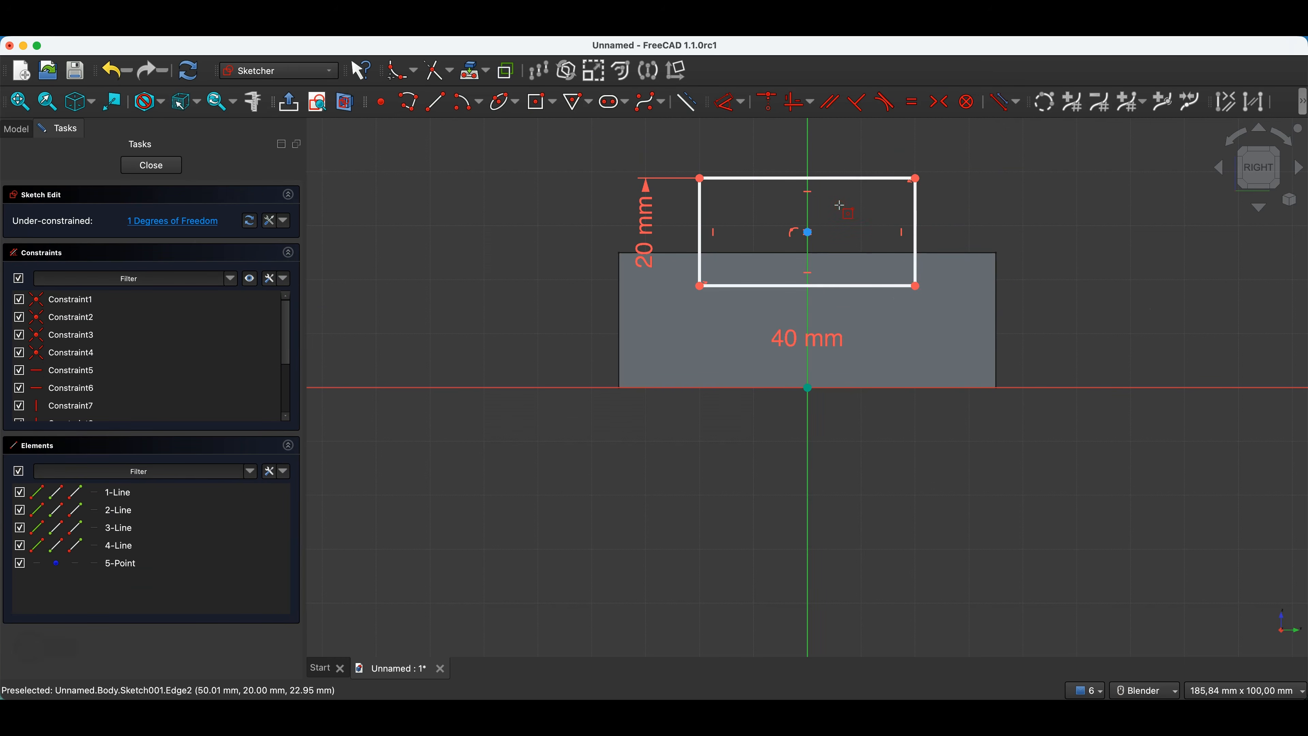
Project the face's top edge as external geometry, constrain the rectangle's centre point onto it, and close the sketch
{"action": "left_click_drag", "start_coordinate": [808, 232], "coordinate": [807, 262]}
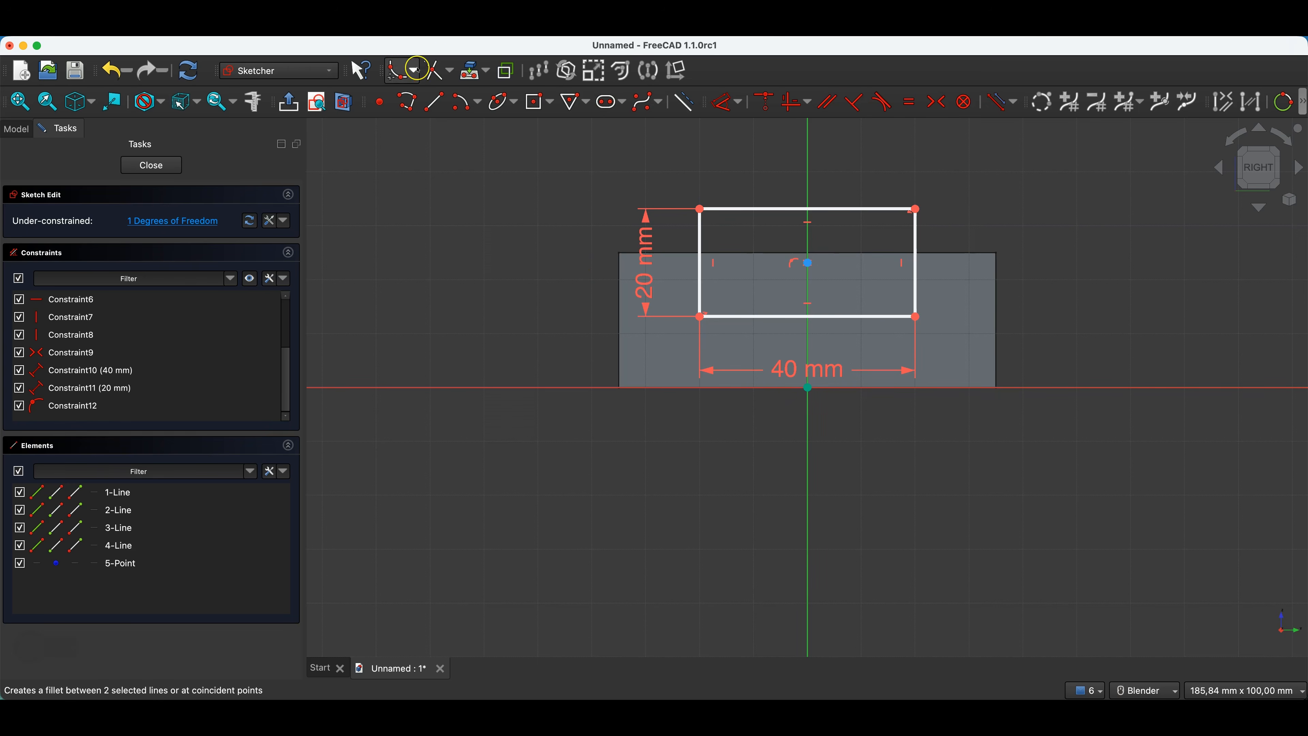
{"action": "left_click", "coordinate": [471, 69]}
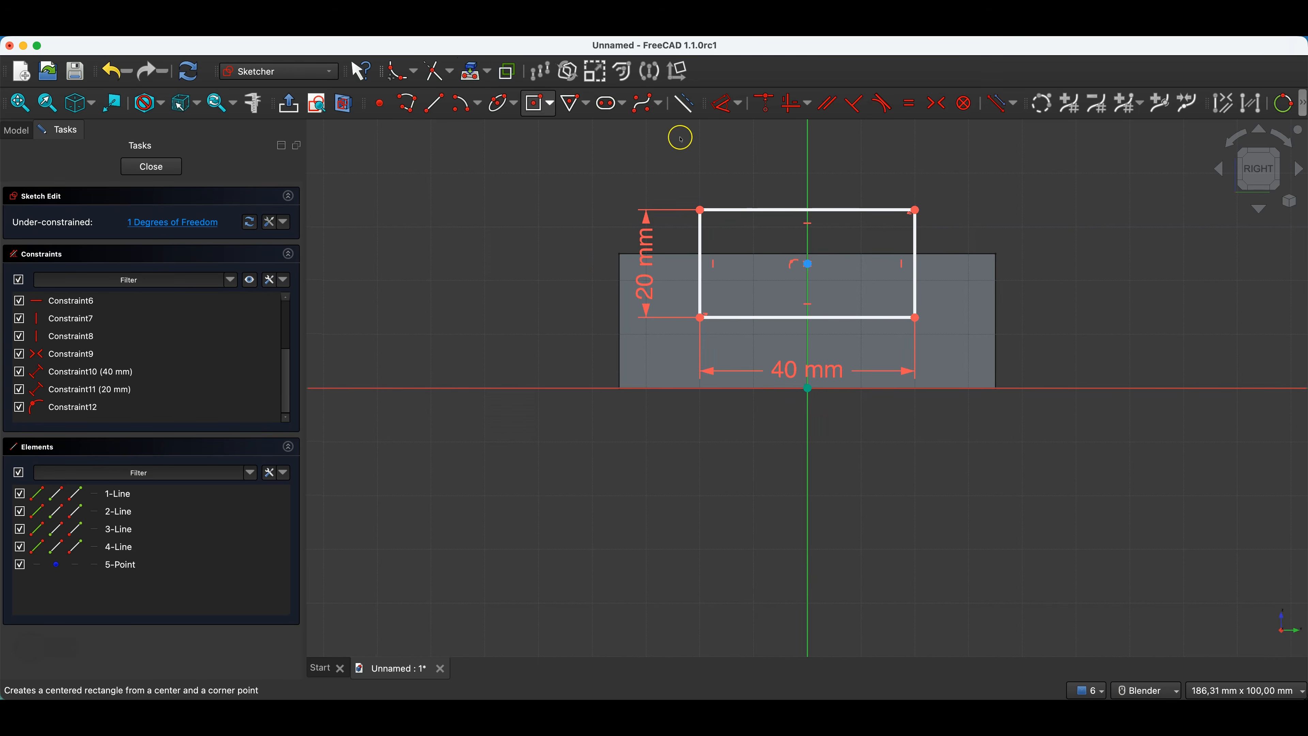
{"action": "left_click", "coordinate": [944, 253]}
{"action": "right_click", "coordinate": [1043, 204]}
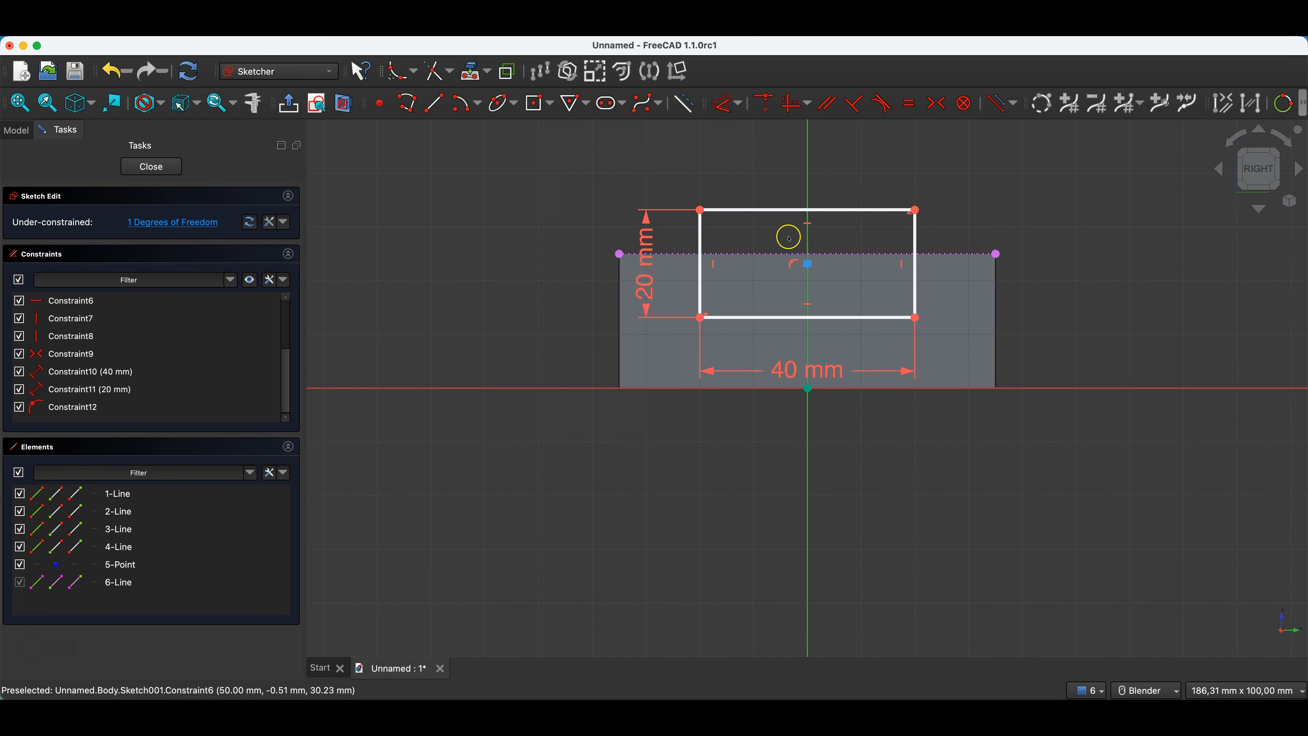
{"action": "left_click", "coordinate": [809, 265]}
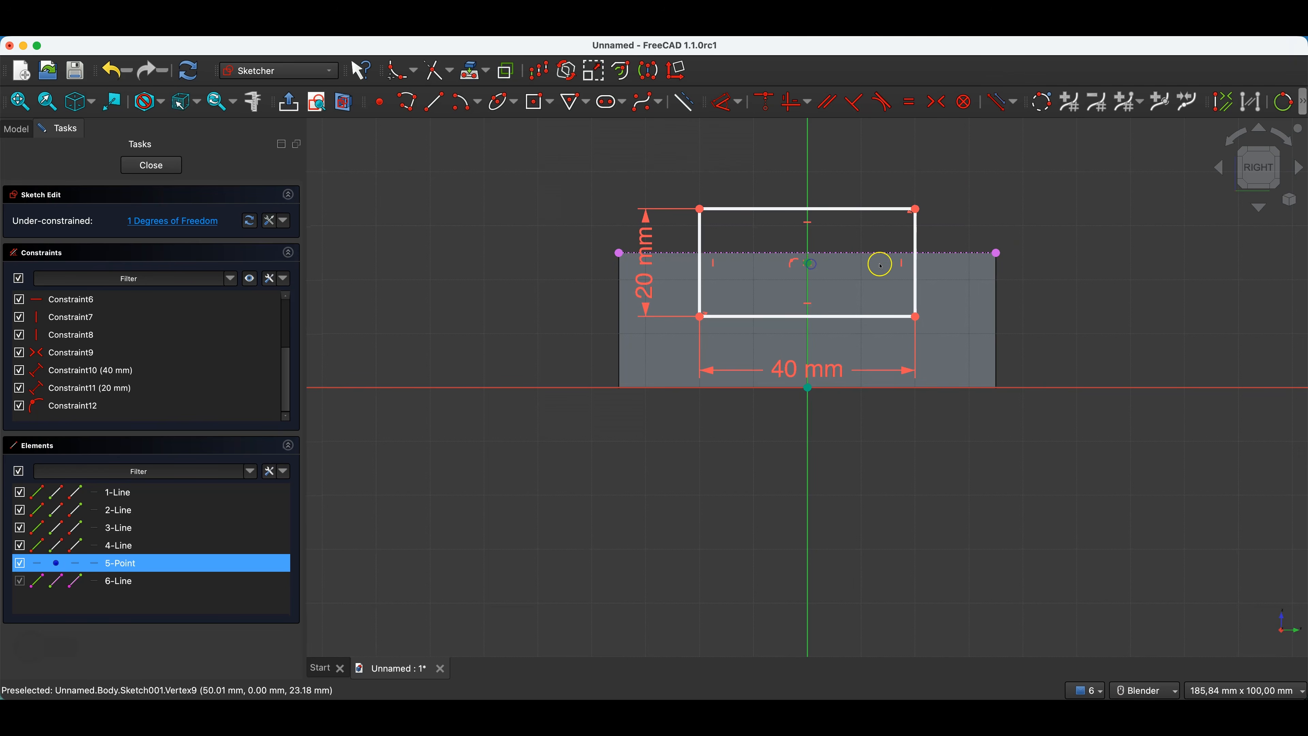
{"action": "left_click", "coordinate": [859, 254]}
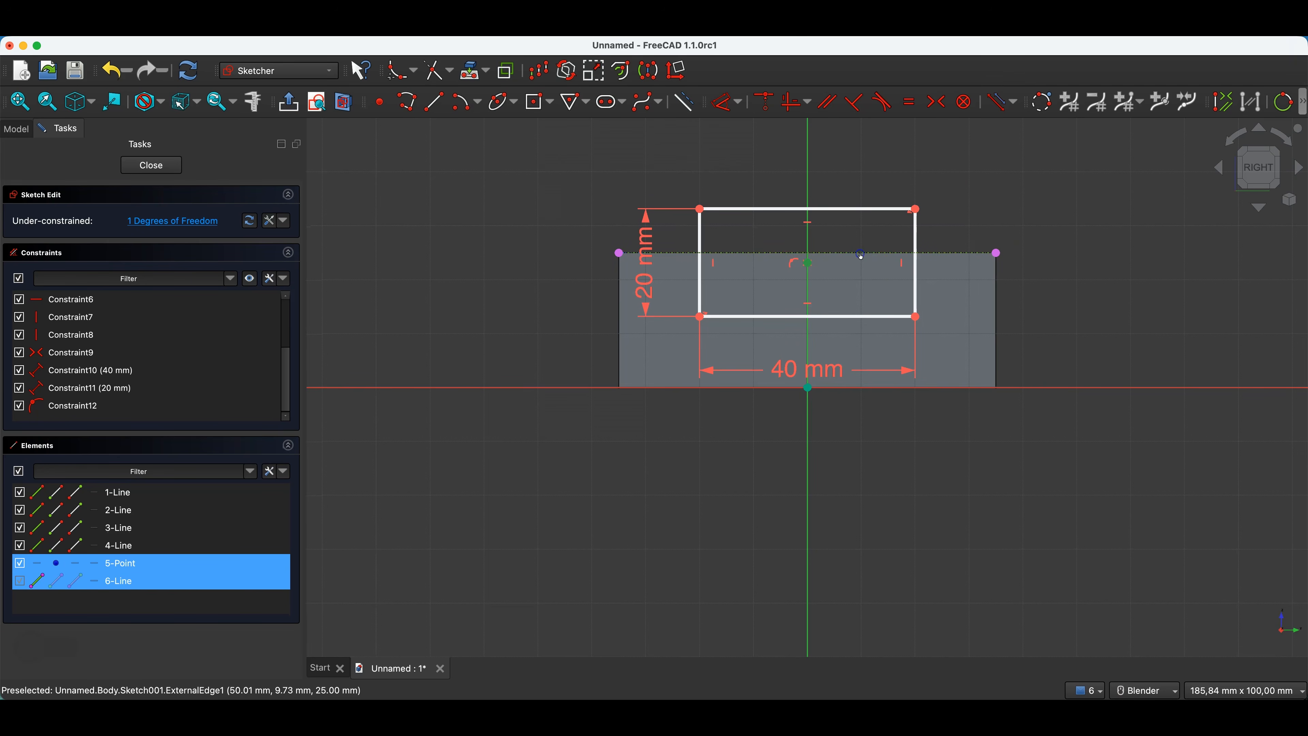
{"action": "left_click", "coordinate": [765, 103]}
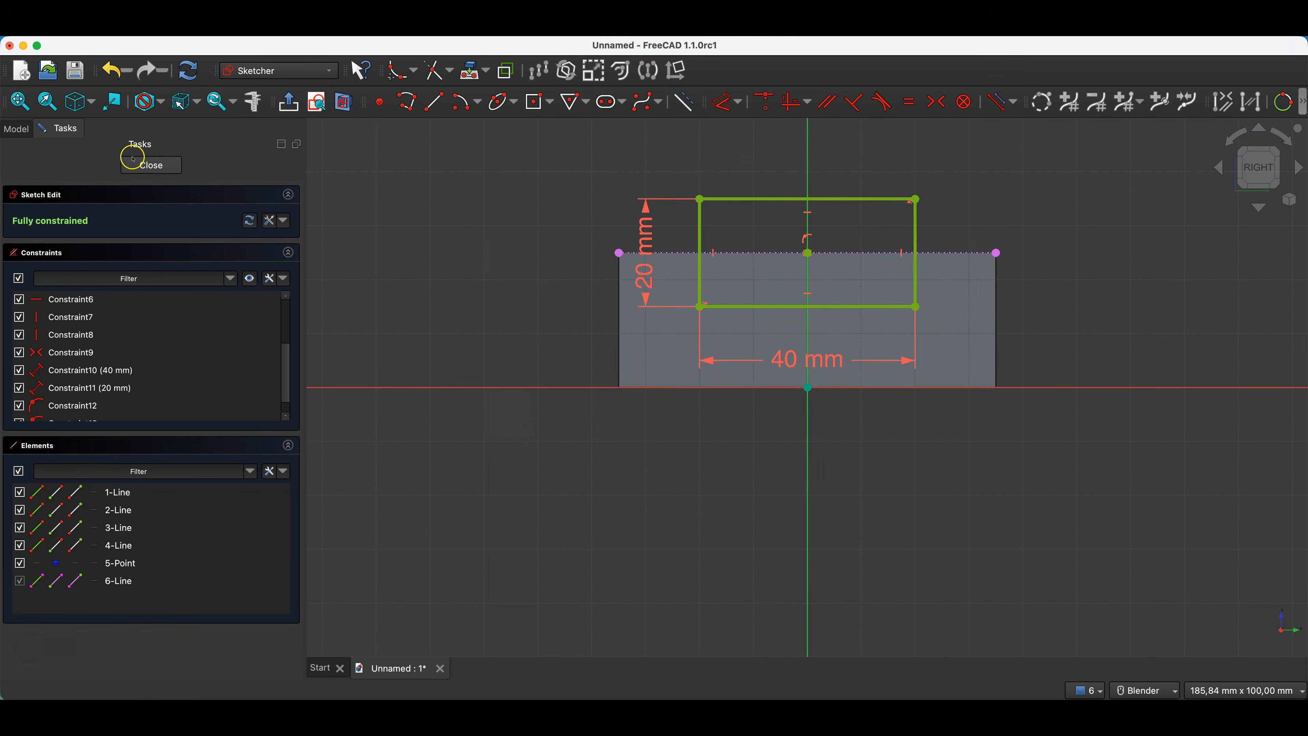
{"action": "left_click", "coordinate": [139, 165]}
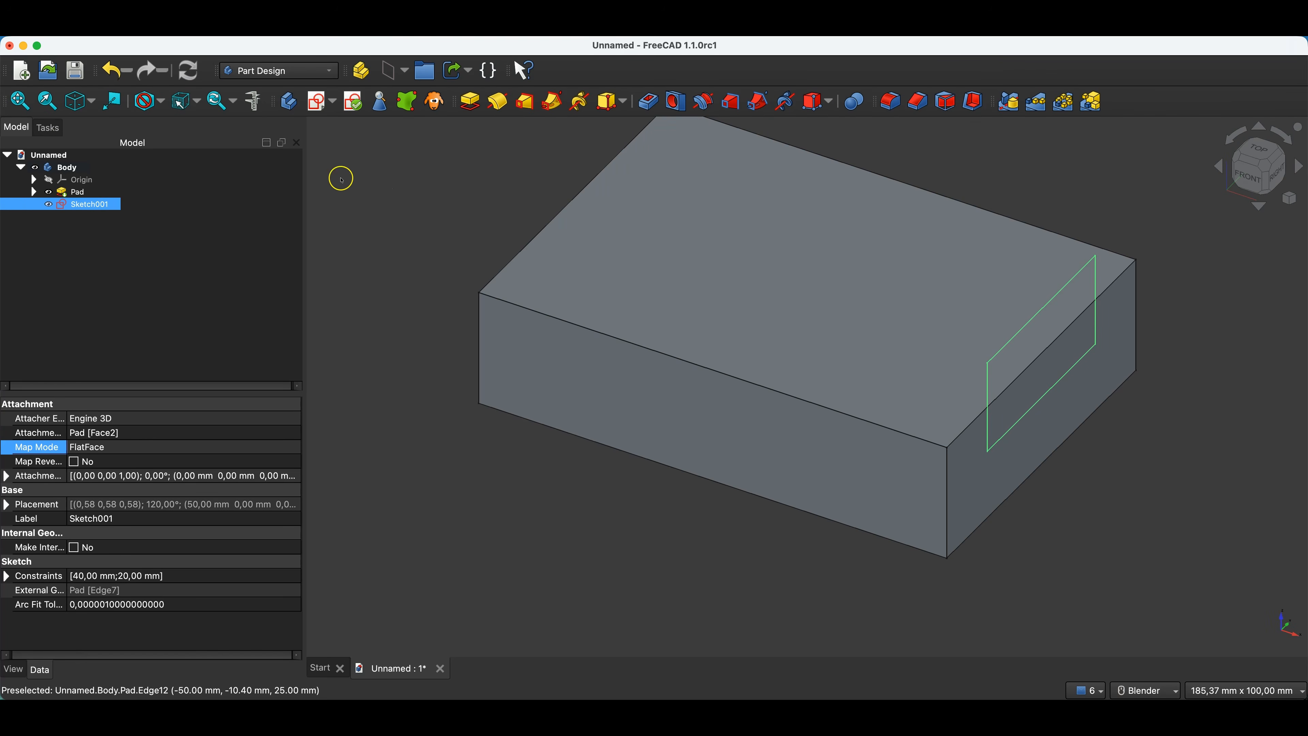
{"action": "left_click", "coordinate": [313, 105]}
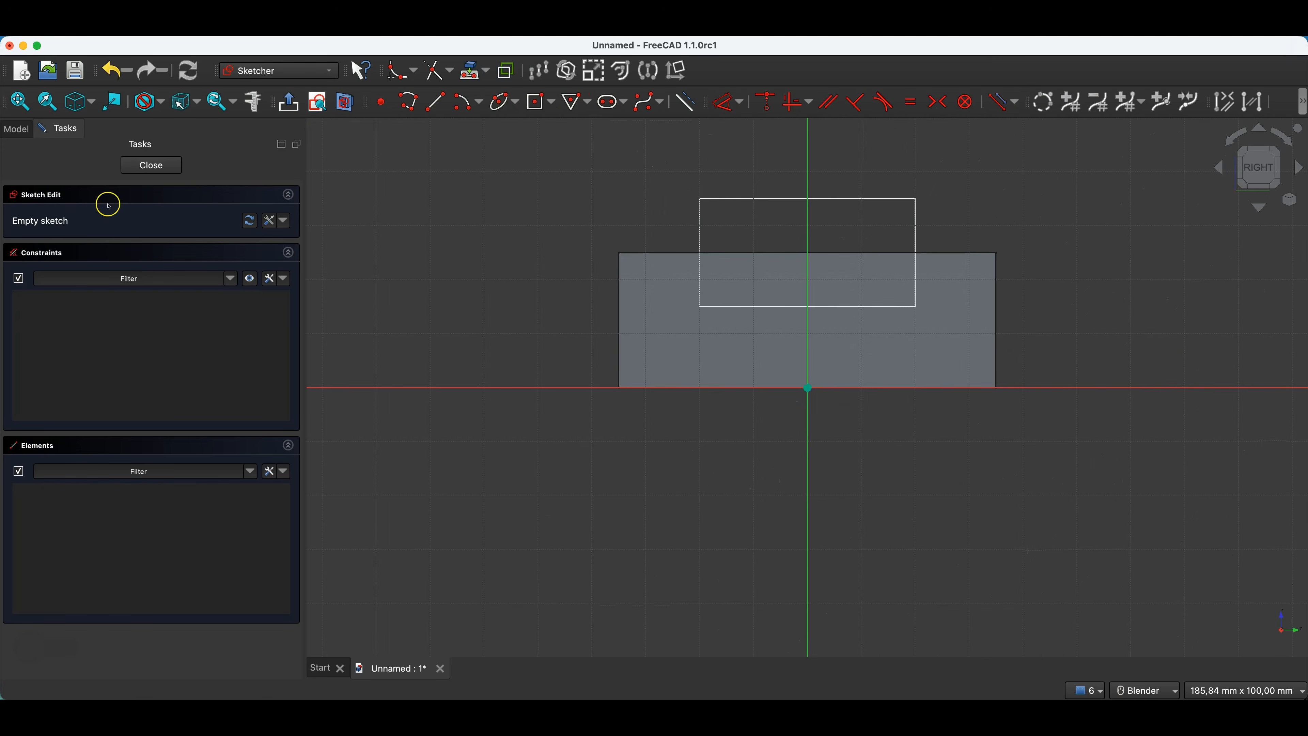
{"action": "left_click", "coordinate": [149, 165]}
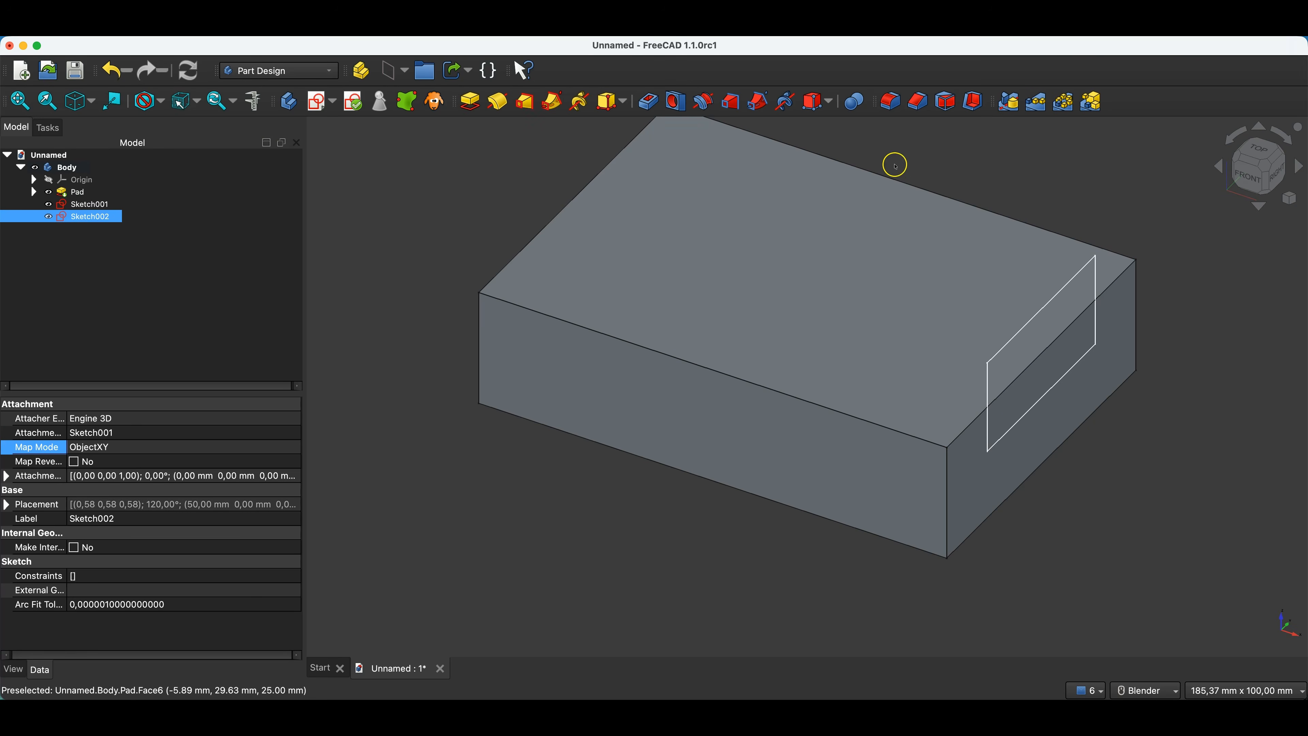
{"action": "left_click", "coordinate": [98, 220]}
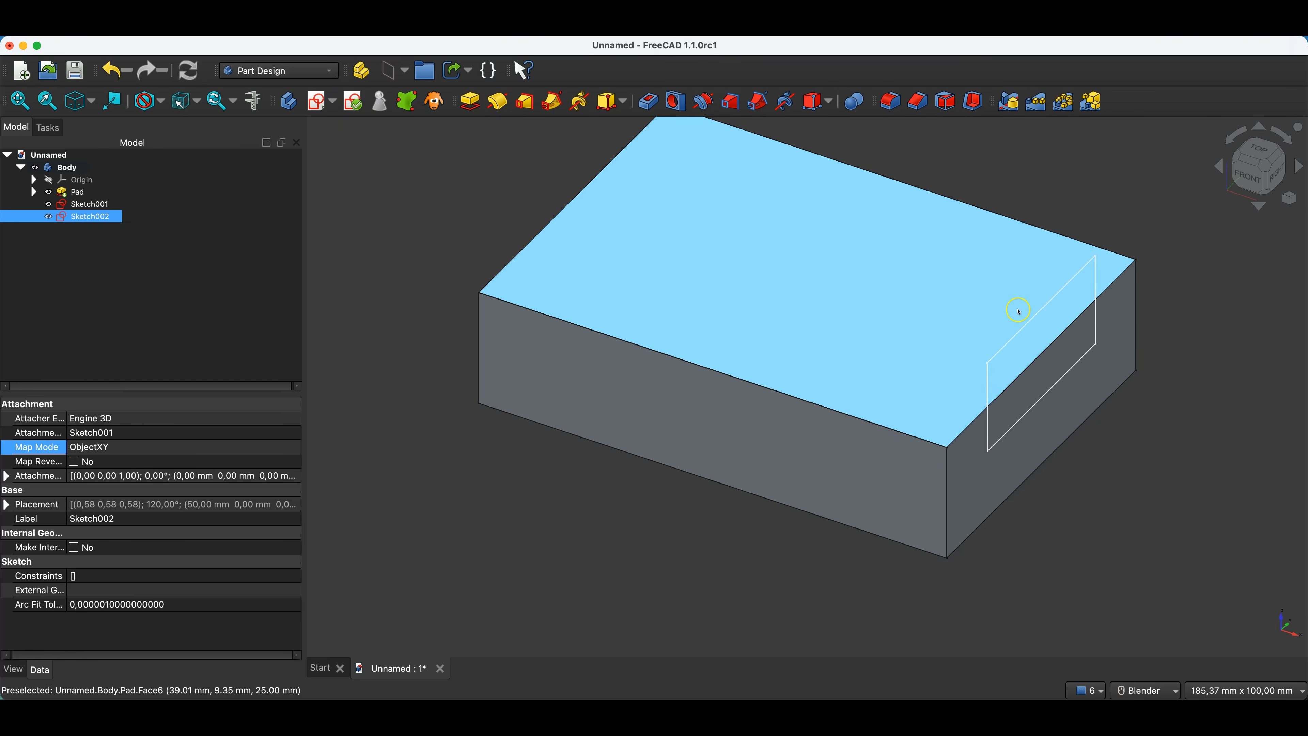
{"action": "right_click", "coordinate": [94, 218]}
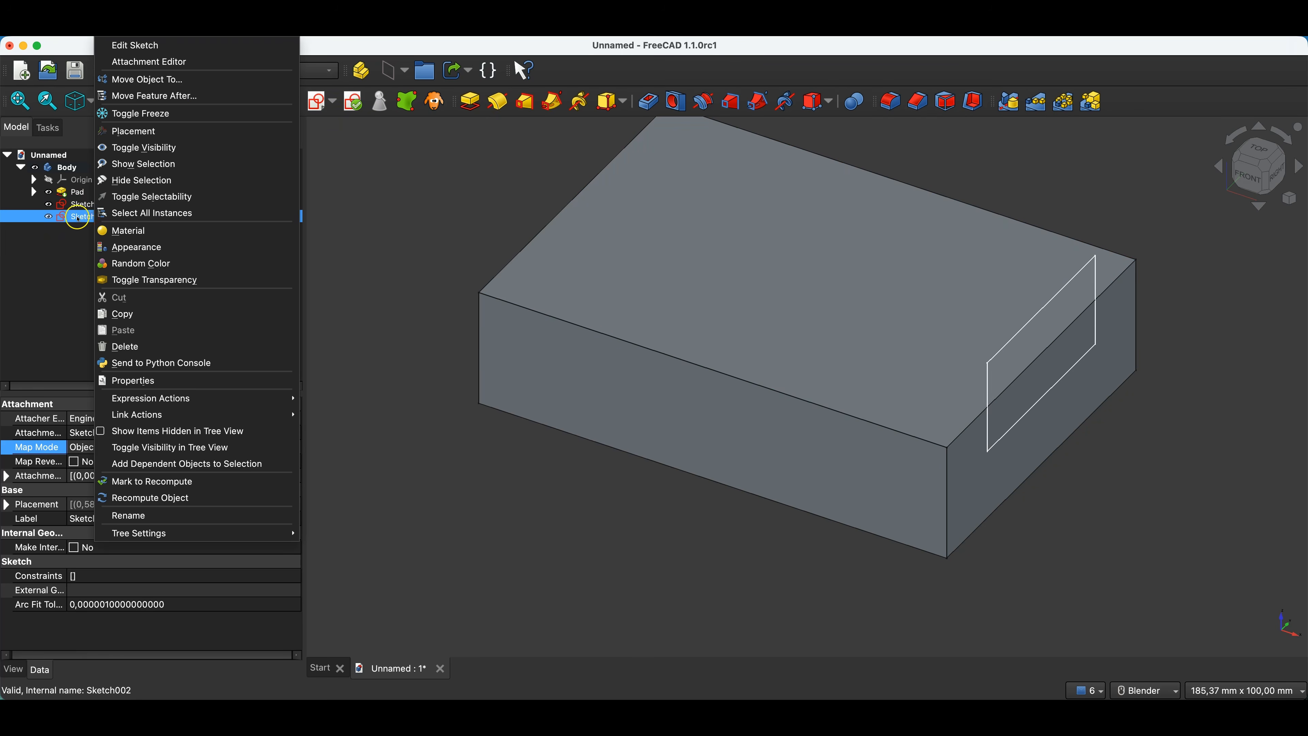
{"action": "left_click", "coordinate": [154, 345]}
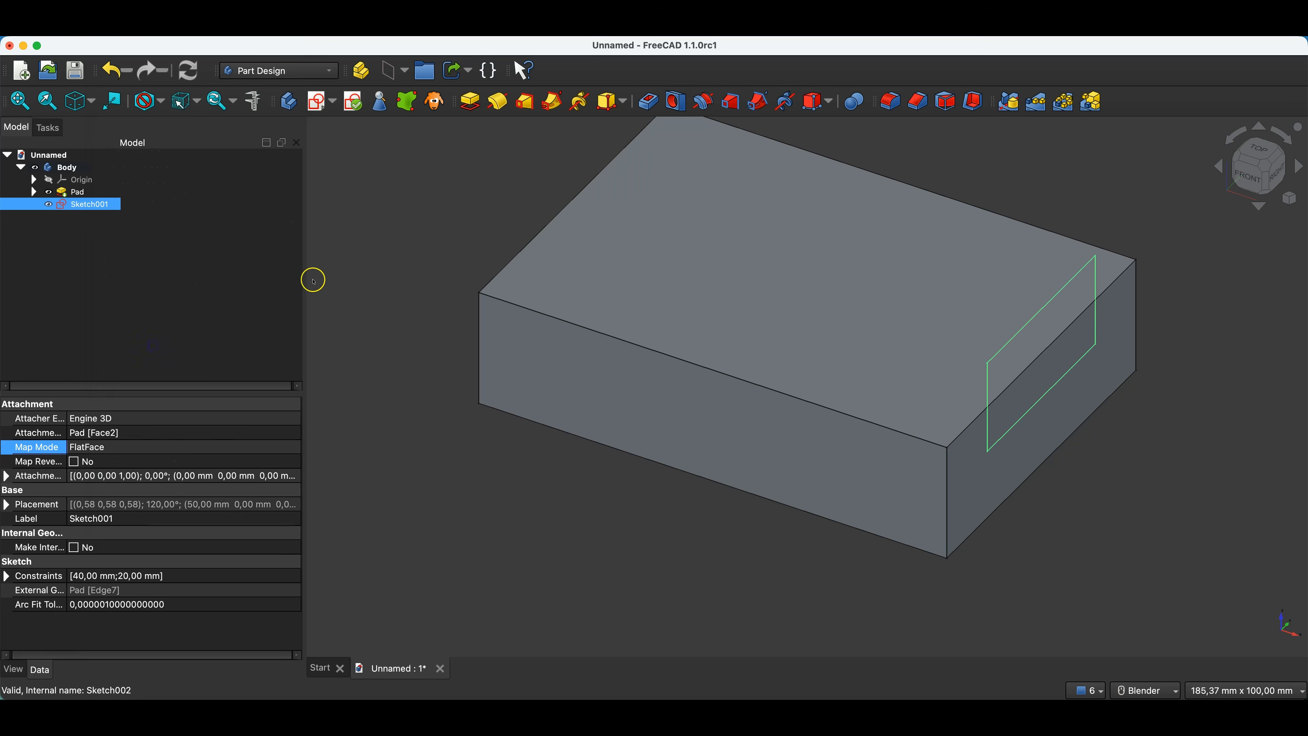
Start a new sketch on the YZ base plane and section the view at the sketch plane
{"action": "left_click", "coordinate": [391, 213]}
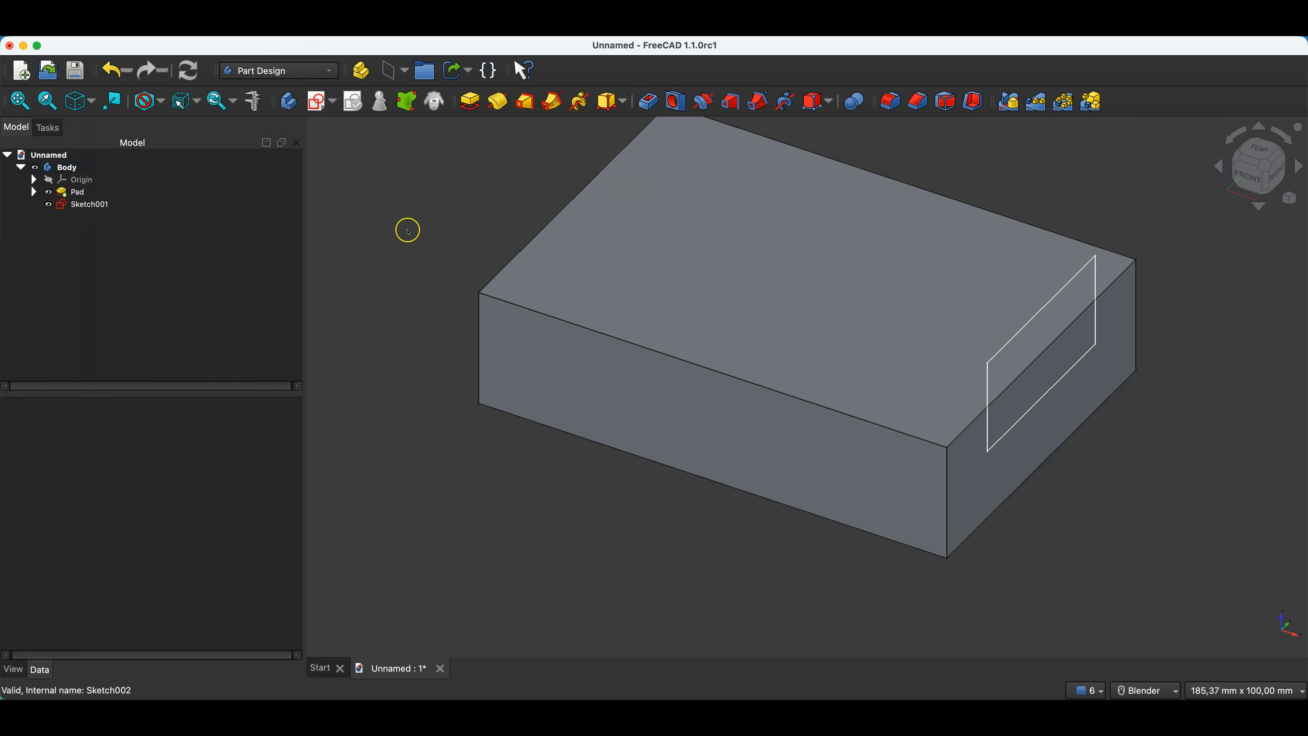
{"action": "left_click", "coordinate": [319, 102]}
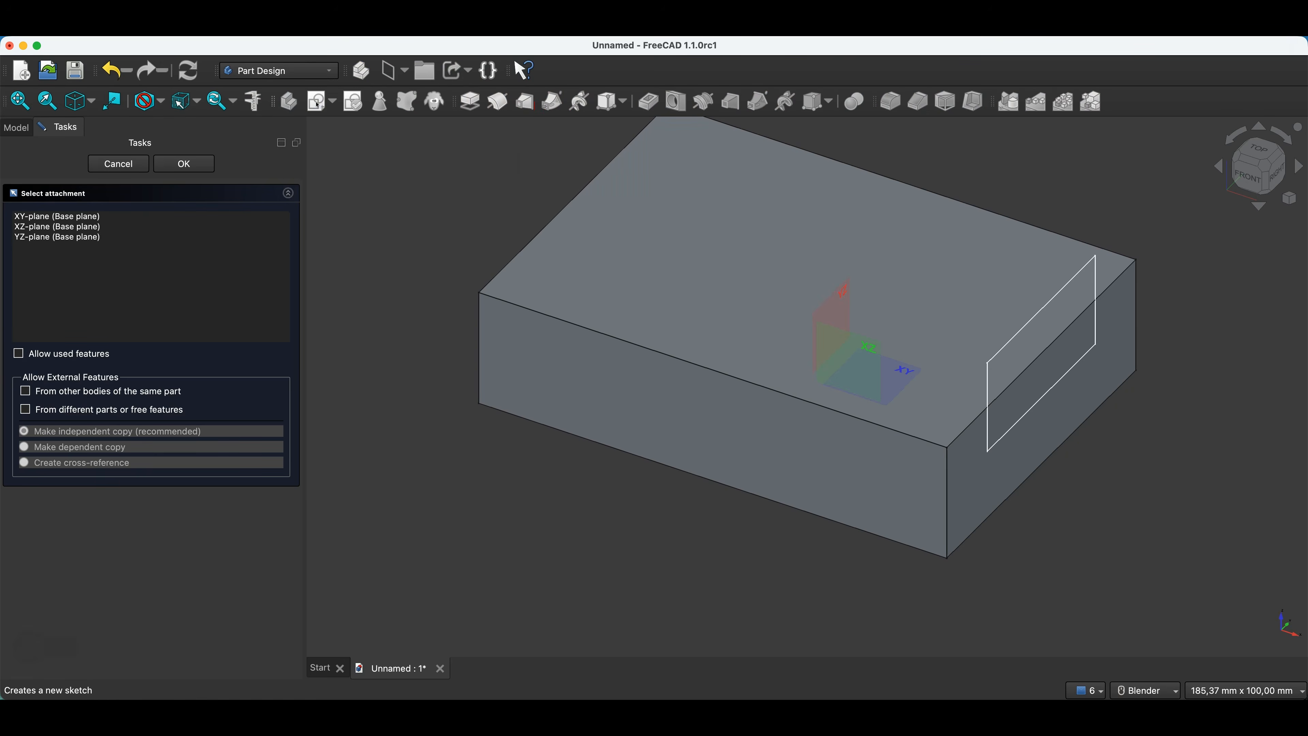
{"action": "left_click", "coordinate": [841, 297]}
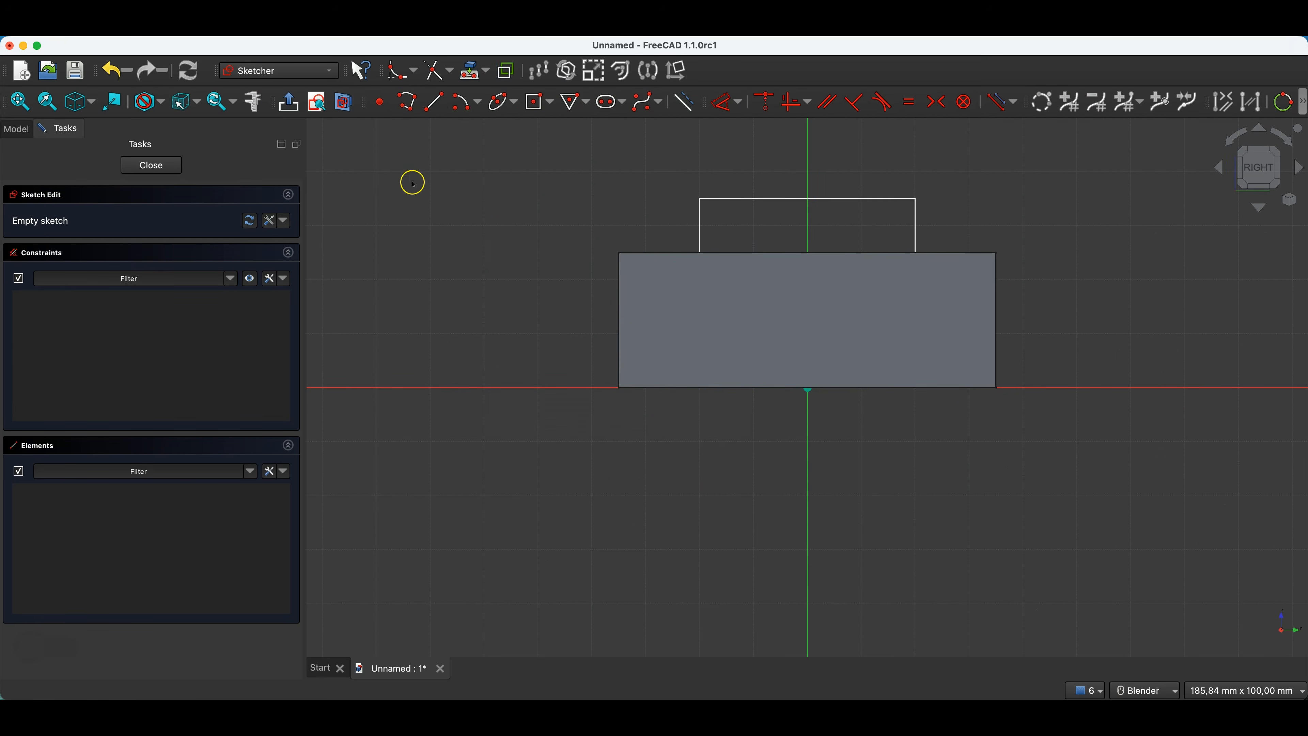
{"action": "left_click", "coordinate": [342, 110]}
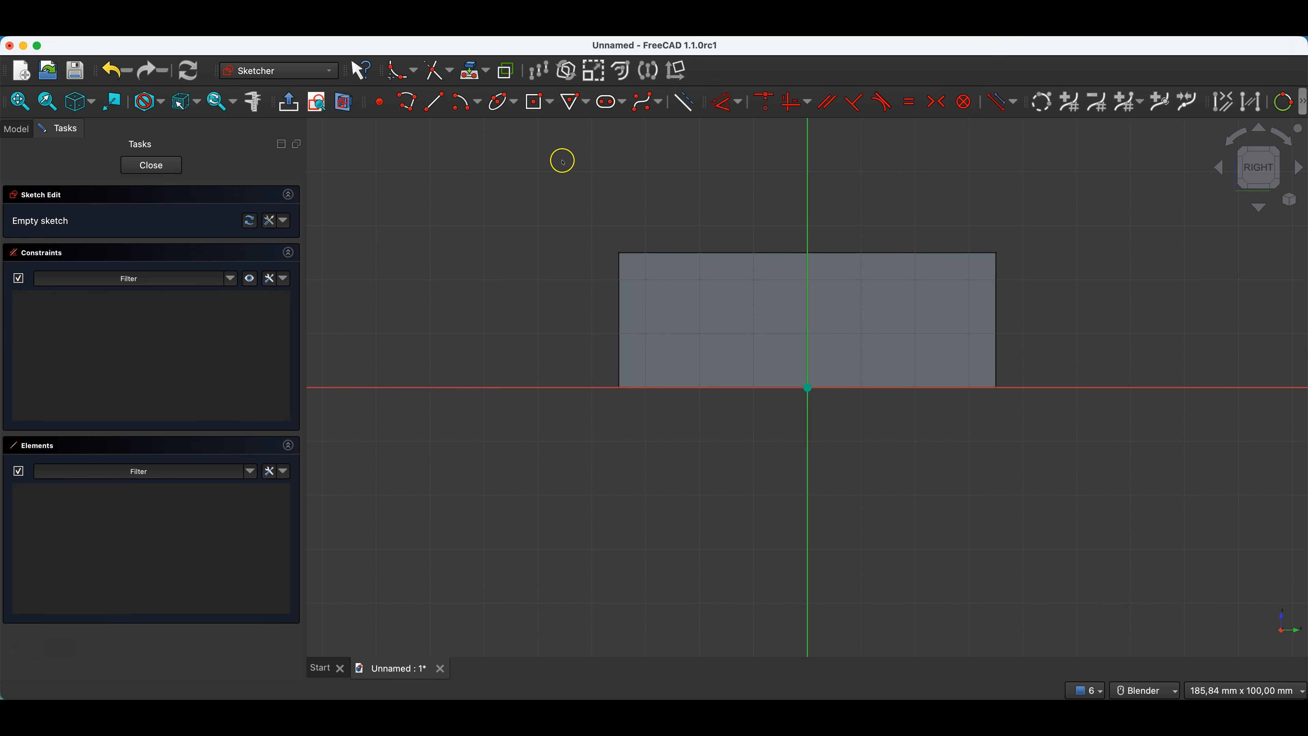
Draw a horizontal ellipse centred on the vertical axis near the block's top edge, with a 25 mm major and a 10 mm minor radius
{"action": "left_click", "coordinate": [496, 102]}
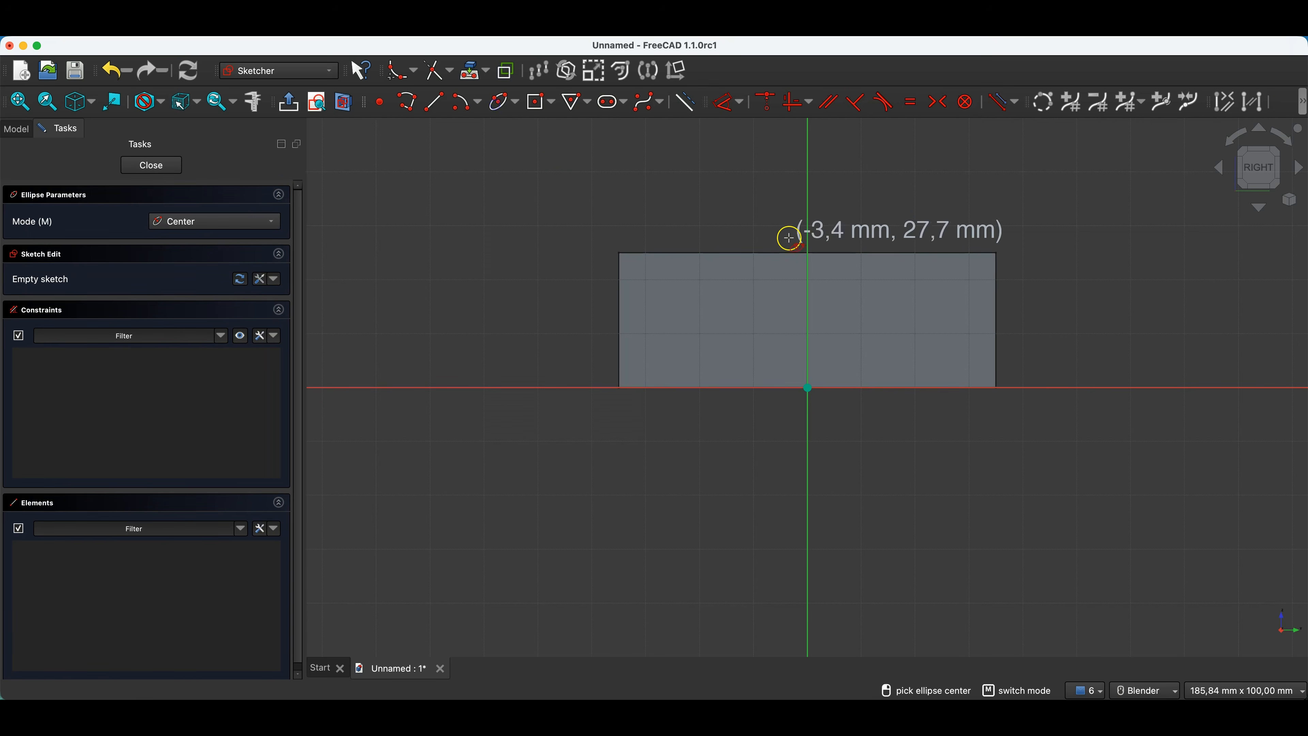
{"action": "left_click", "coordinate": [807, 241]}
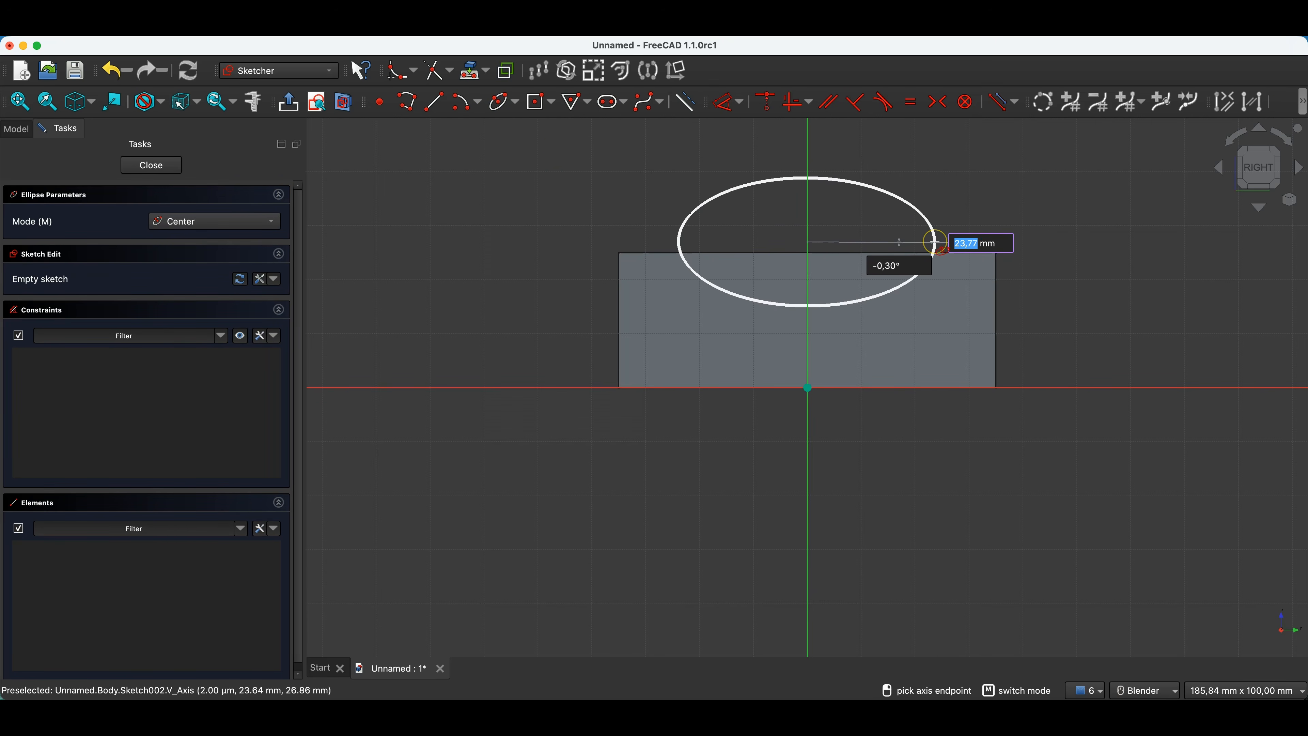
{"action": "type", "text": "25"}
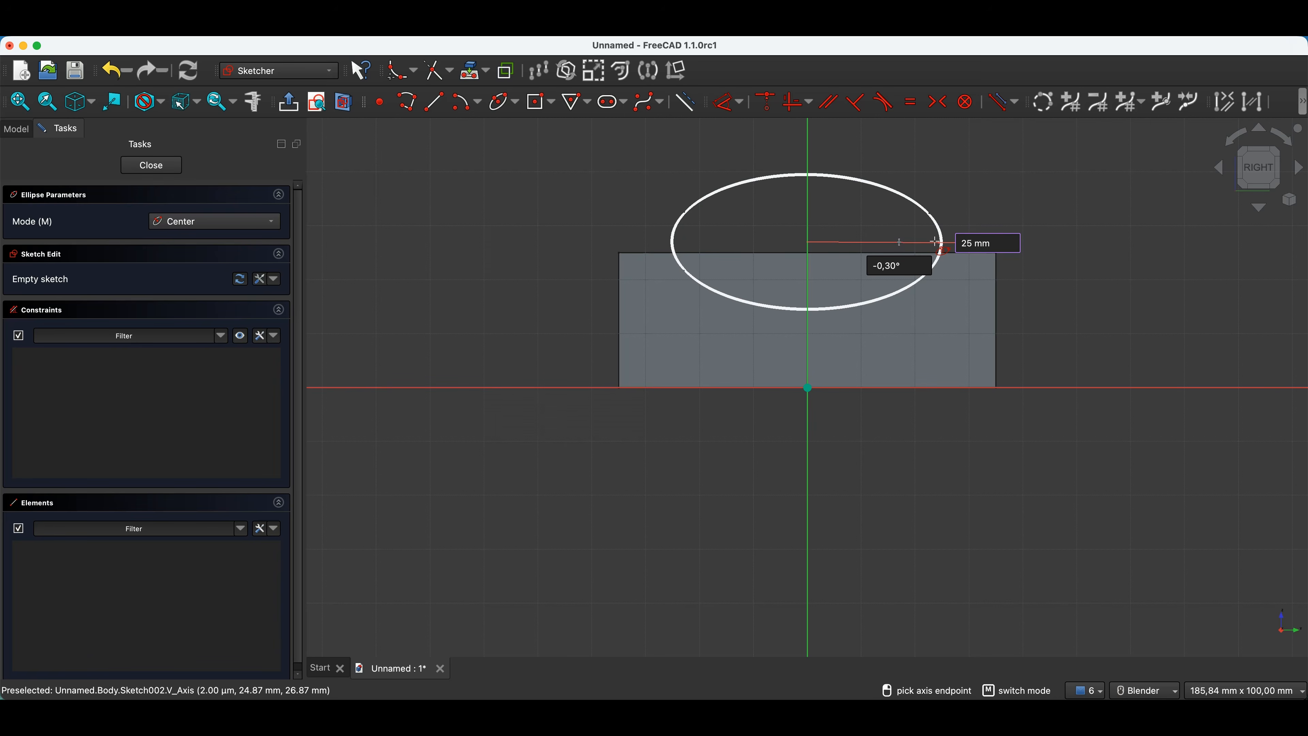
{"action": "key", "text": "Tab"}
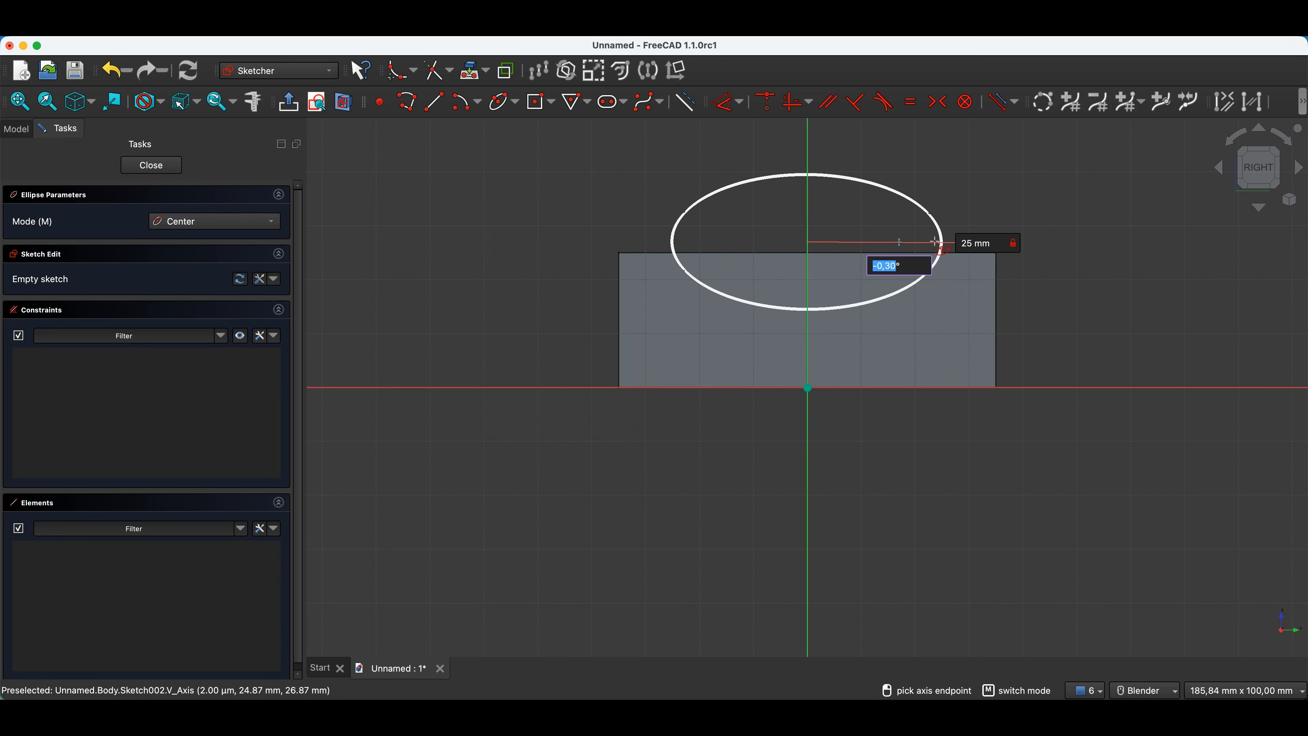
{"action": "key", "text": "Return"}
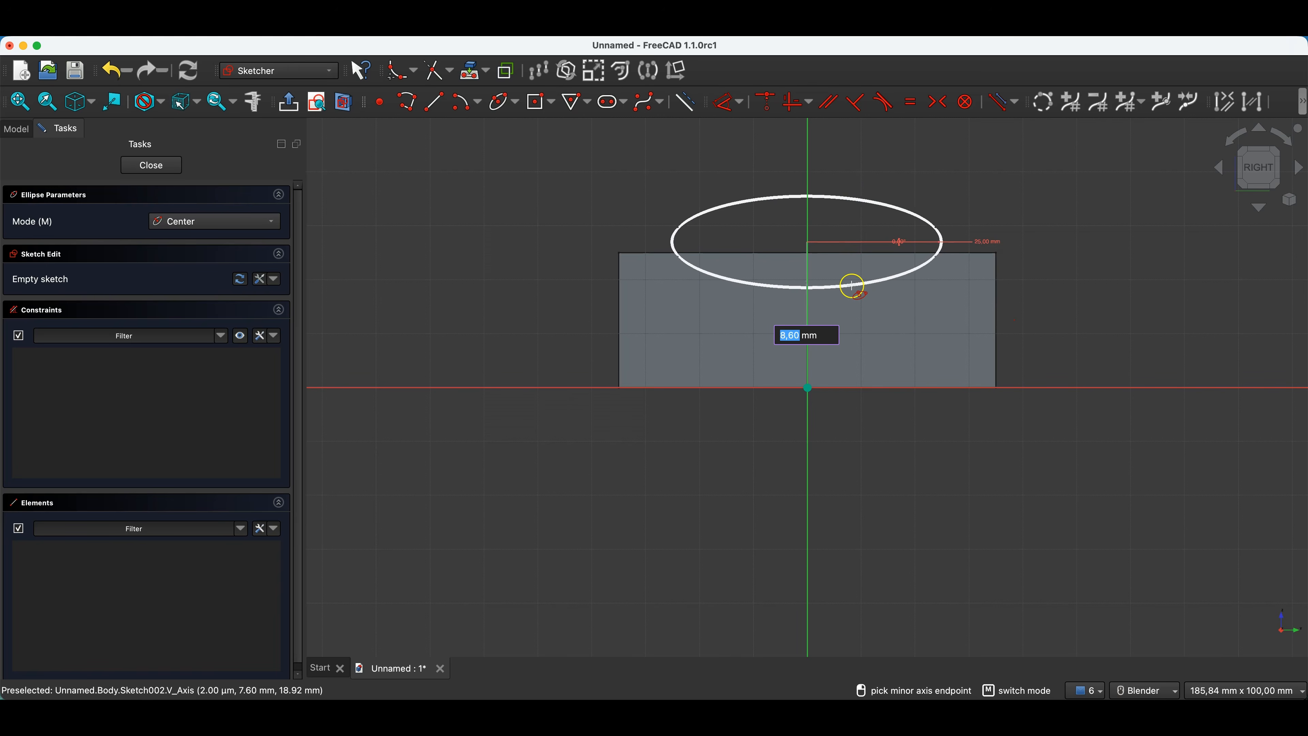
{"action": "type", "text": "10"}
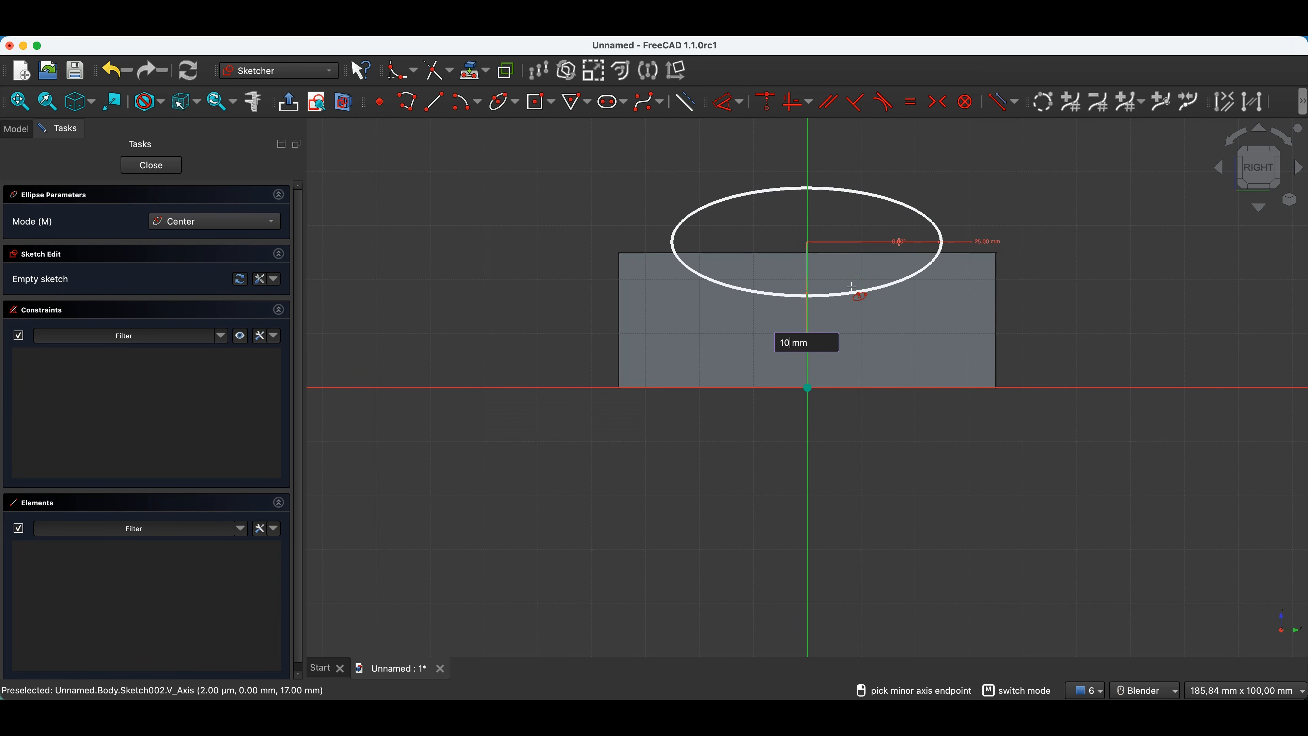
{"action": "key", "text": "Return"}
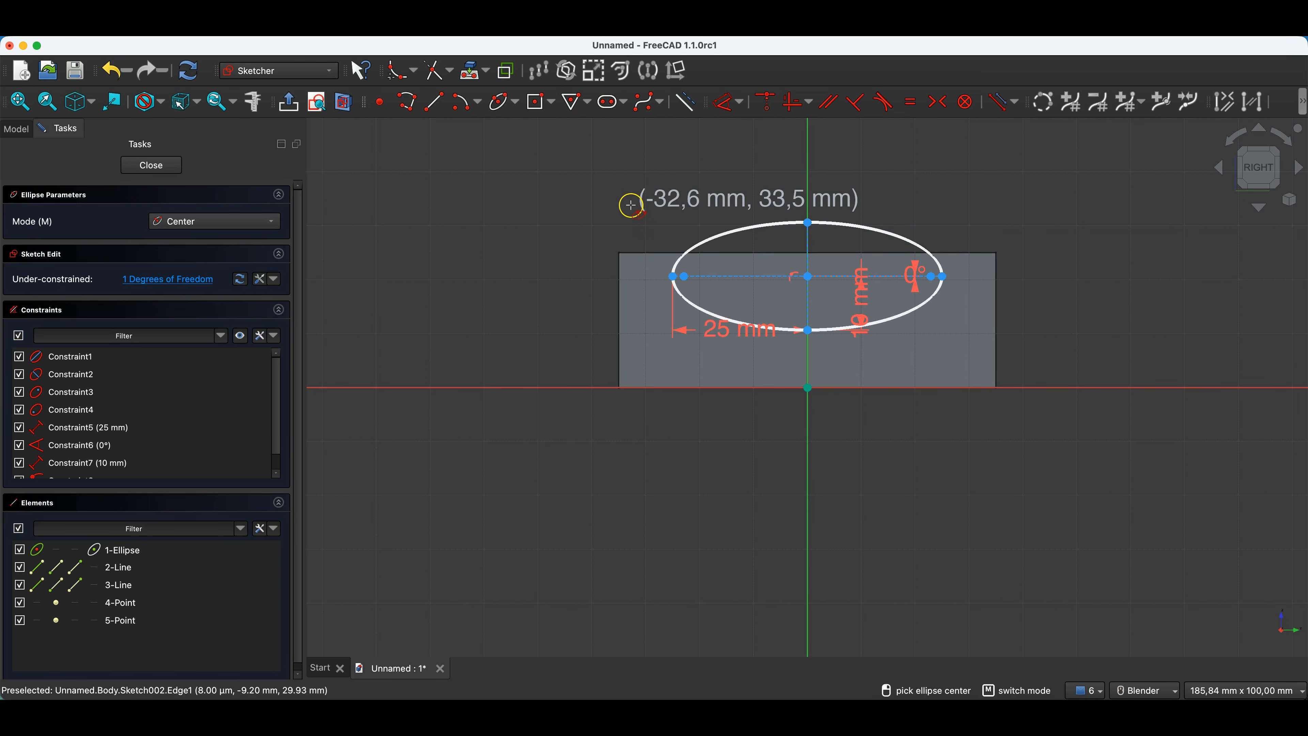
{"action": "key", "text": "Escape"}
{"action": "mouse_move", "coordinate": [948, 278]}
{"action": "left_mouse_down"}
{"action": "mouse_move", "coordinate": [944, 245]}
{"action": "mouse_move", "coordinate": [946, 269]}
{"action": "left_mouse_up"}
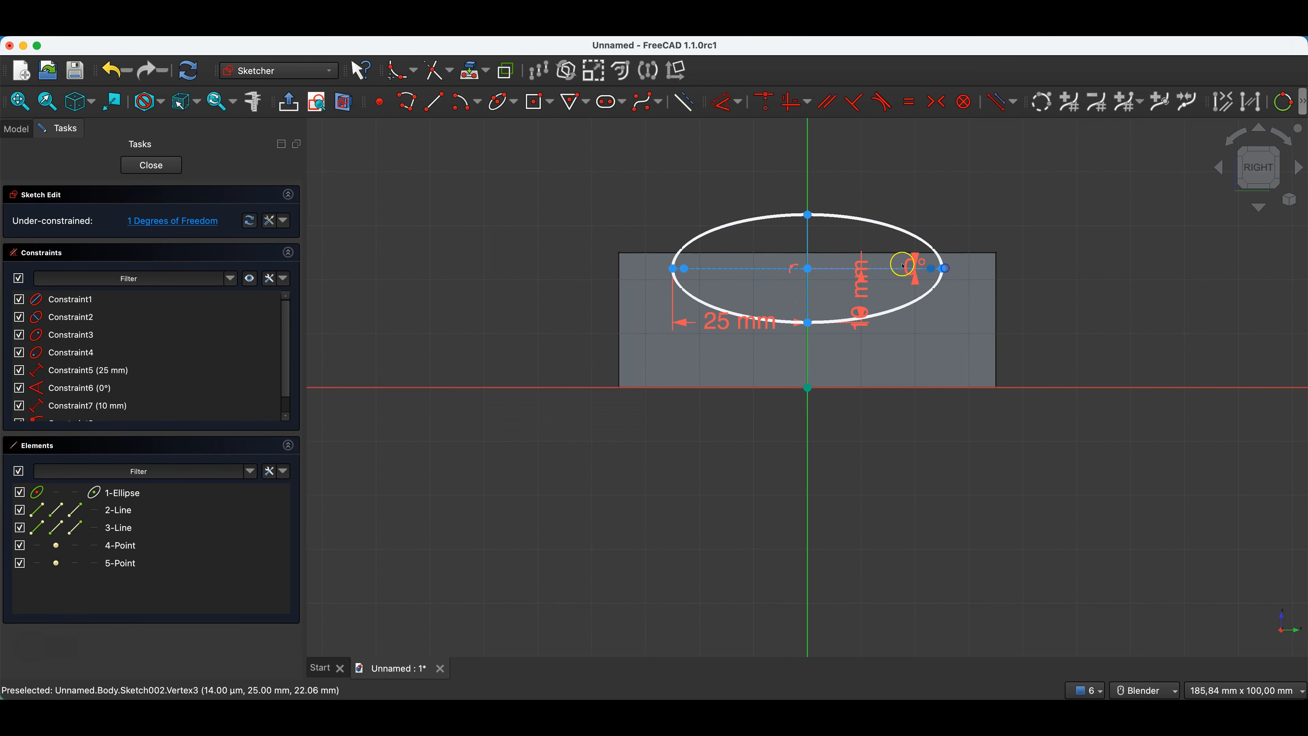
Project the block's top edge as external geometry, constrain the ellipse's centre onto it, and close the sketch
{"action": "left_click", "coordinate": [470, 71]}
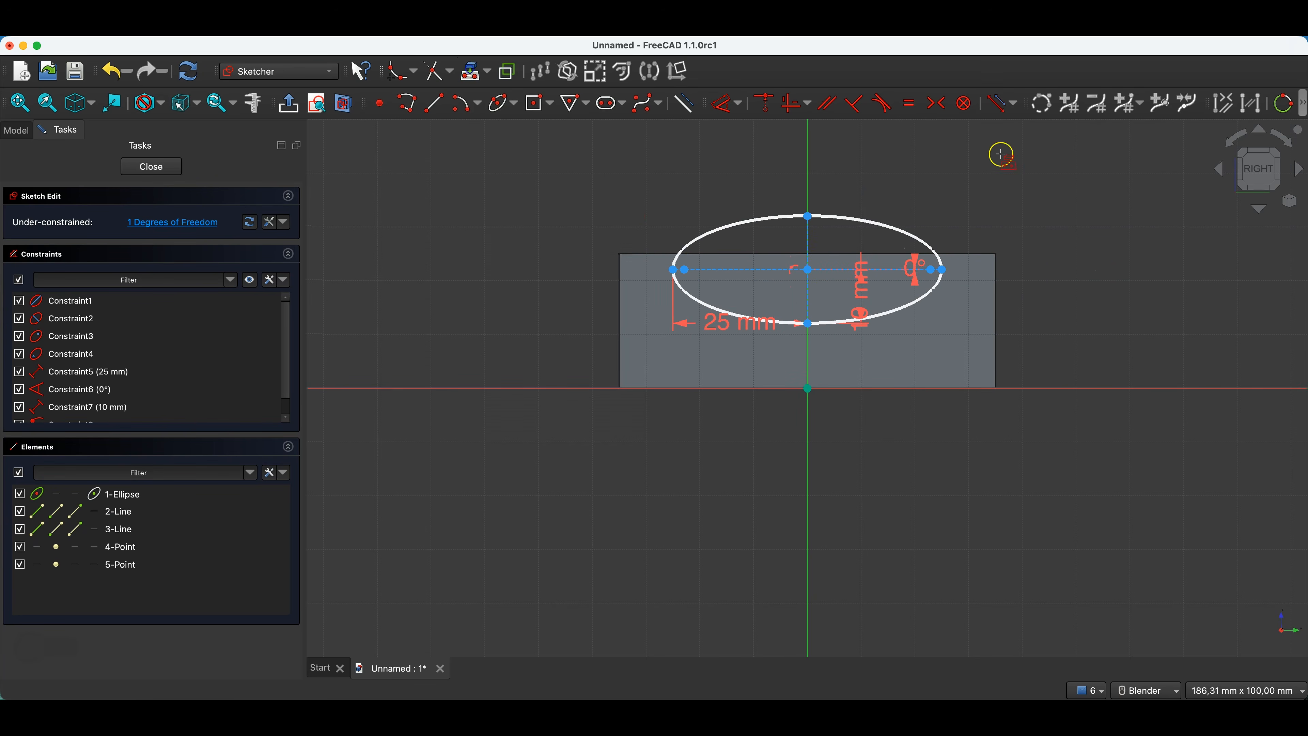
{"action": "left_click", "coordinate": [980, 253]}
{"action": "right_click", "coordinate": [952, 200]}
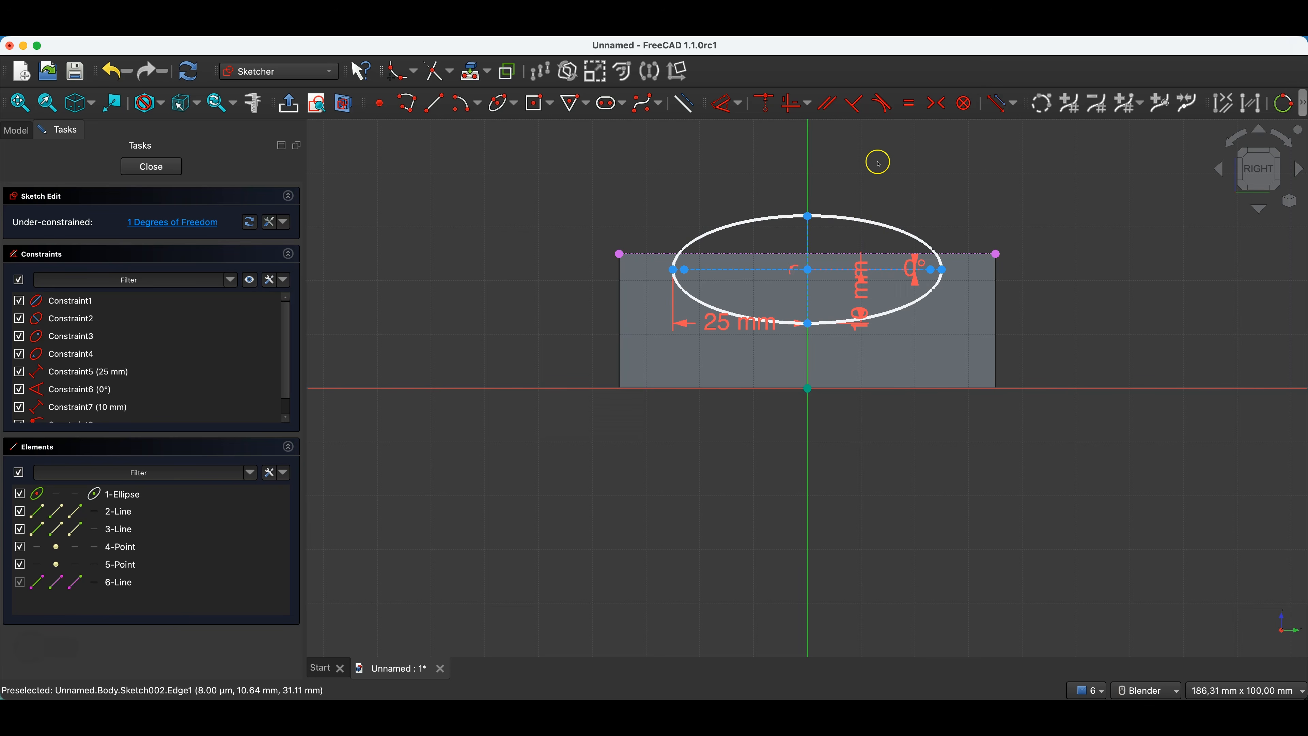
{"action": "left_click", "coordinate": [809, 269]}
{"action": "left_click", "coordinate": [826, 252]}
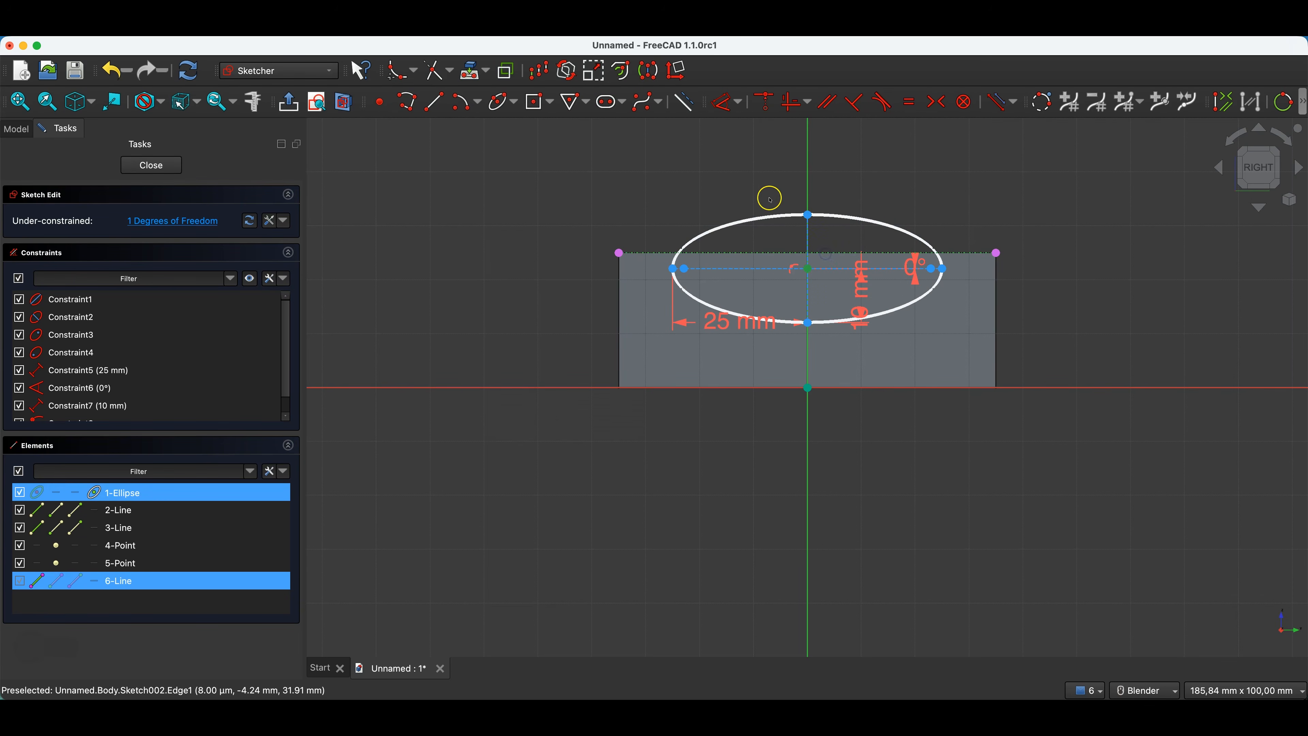
{"action": "left_click", "coordinate": [762, 102]}
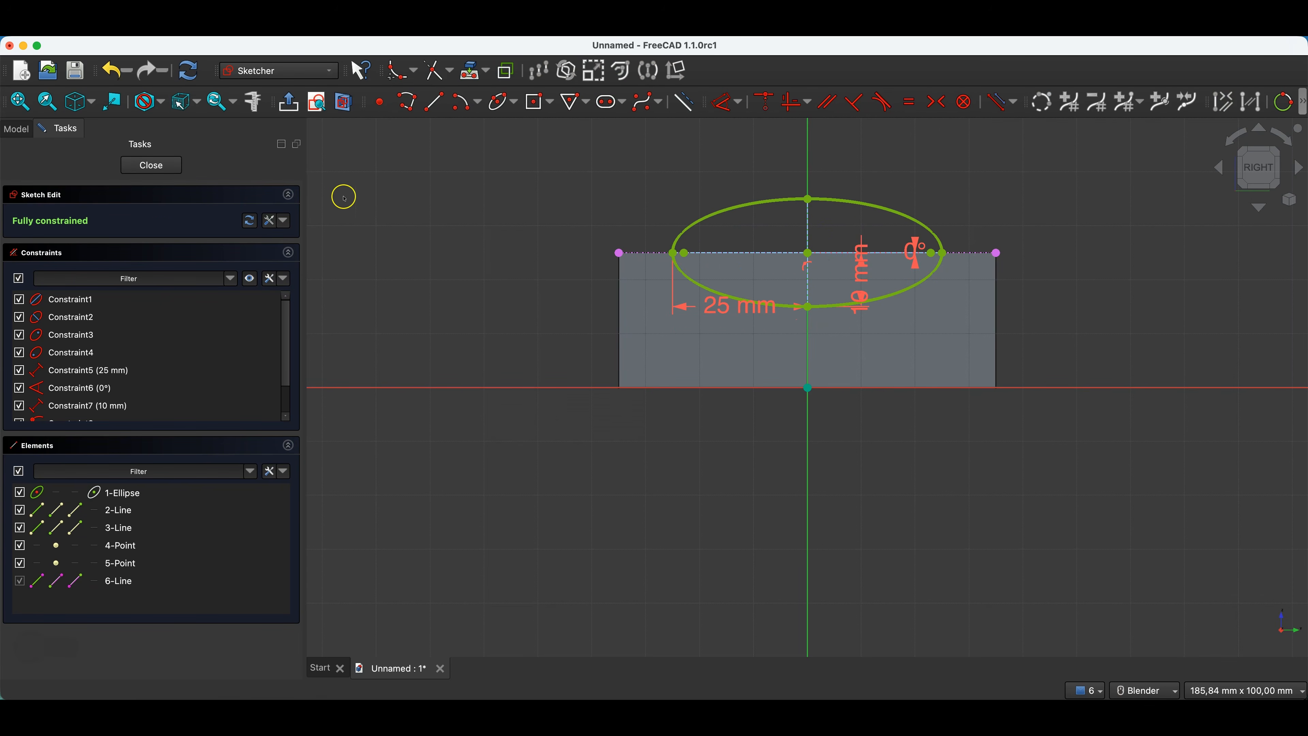
{"action": "left_click", "coordinate": [154, 165]}
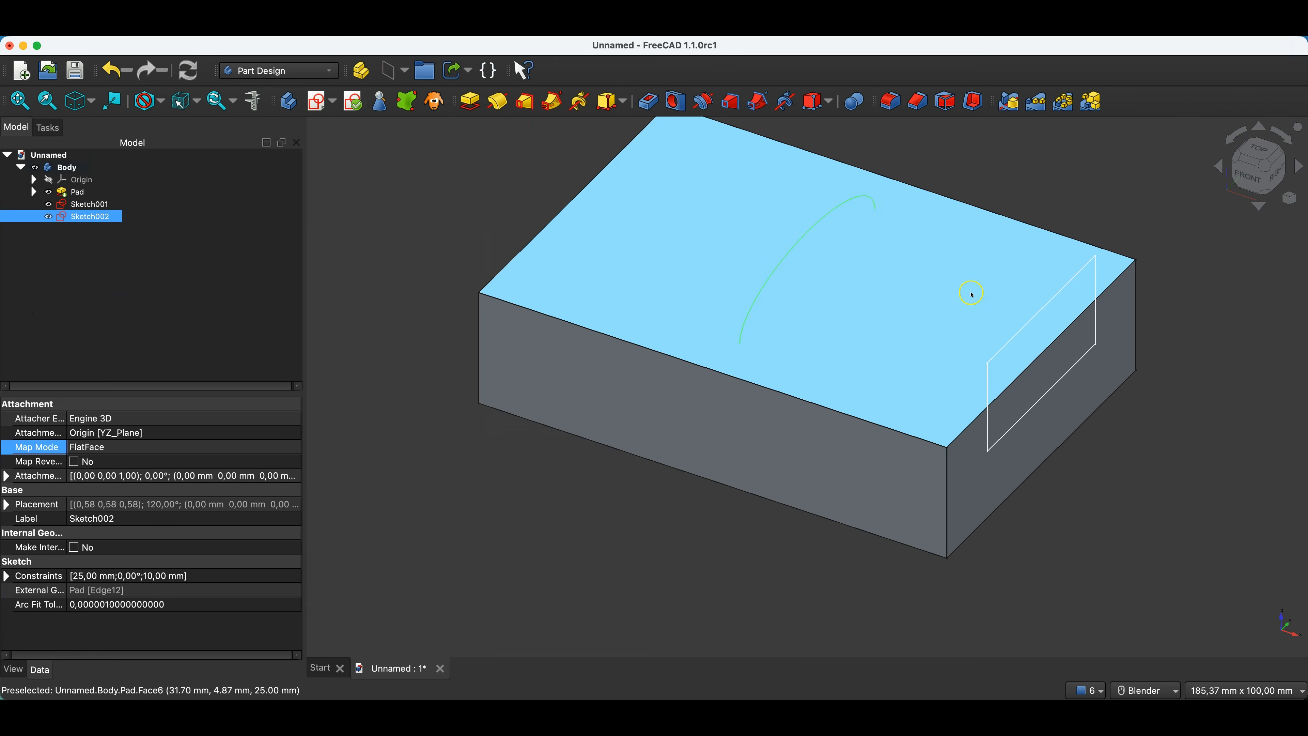
On the block's end face opposite the rectangle sketch, start a sketch and draw a 25 mm diameter circle centred on the vertical axis
{"action": "middle_click_drag", "start_coordinate": [820, 432], "coordinate": [985, 463]}
{"action": "left_click", "coordinate": [456, 223]}
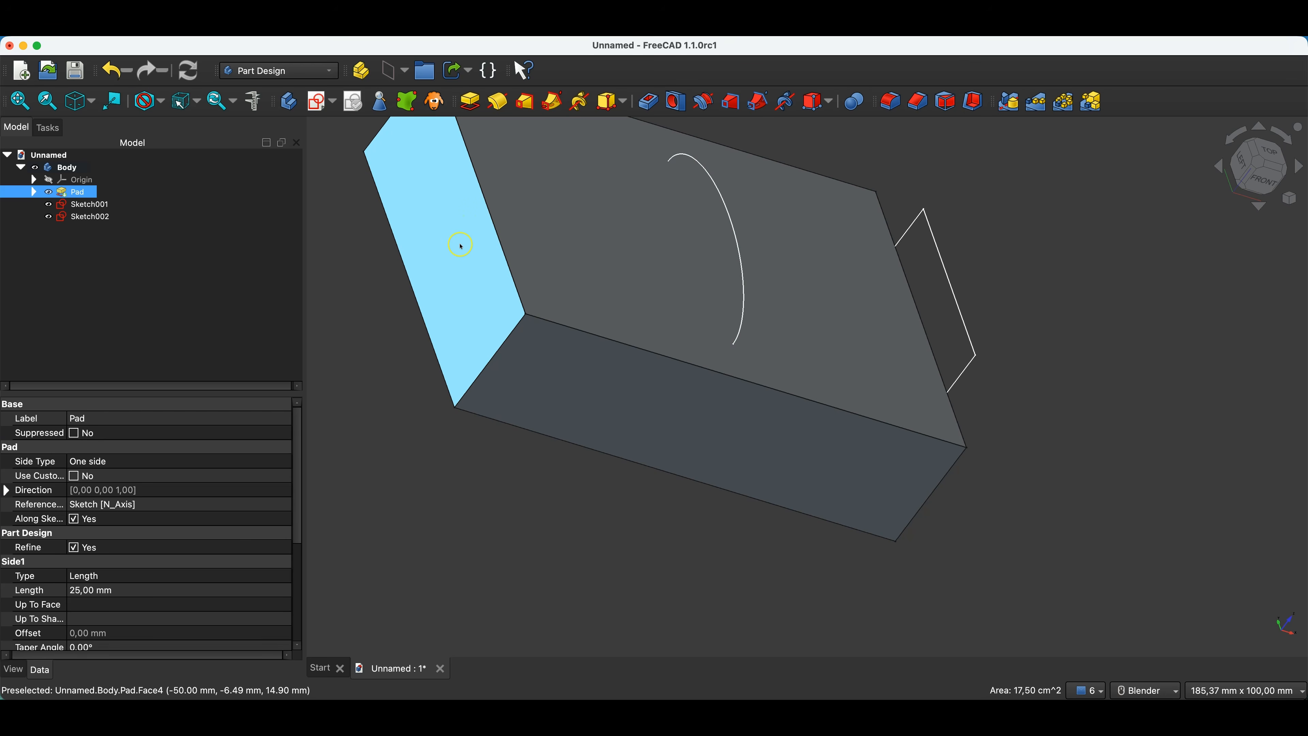
{"action": "left_click", "coordinate": [316, 103]}
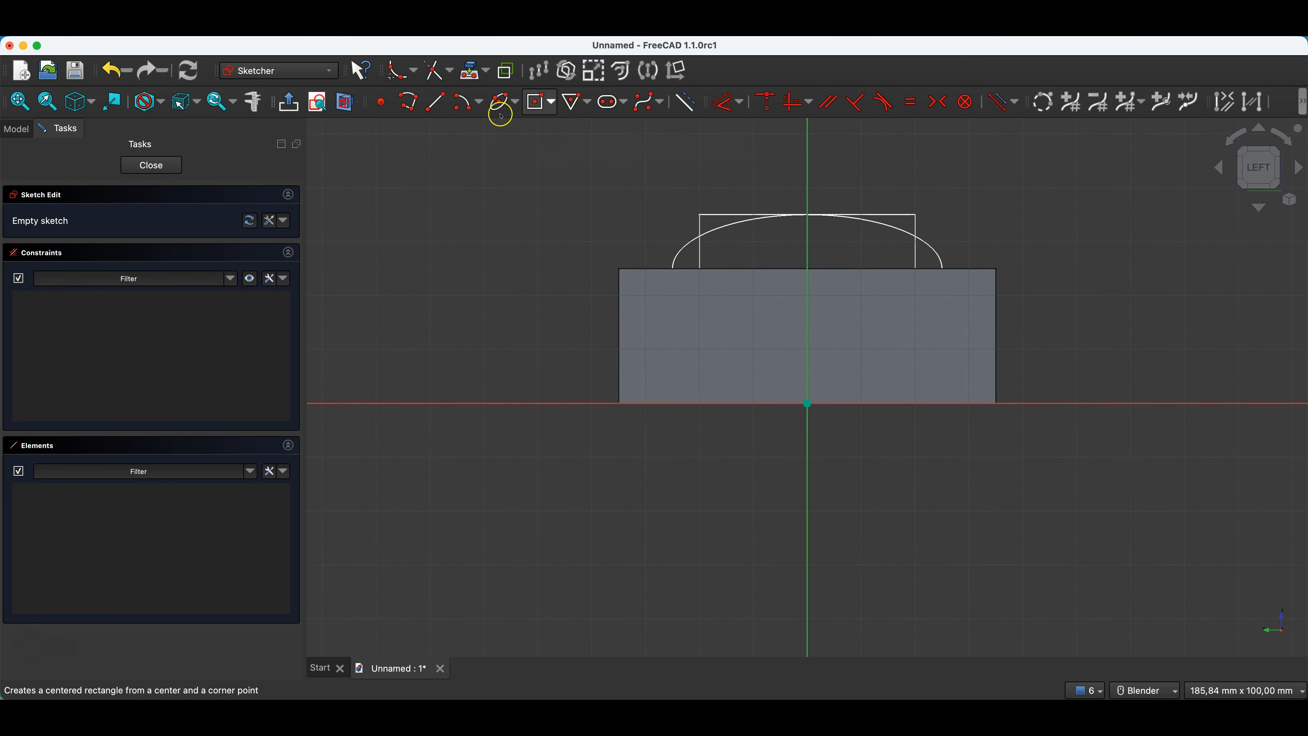
{"action": "left_click", "coordinate": [515, 102]}
{"action": "left_click", "coordinate": [518, 134]}
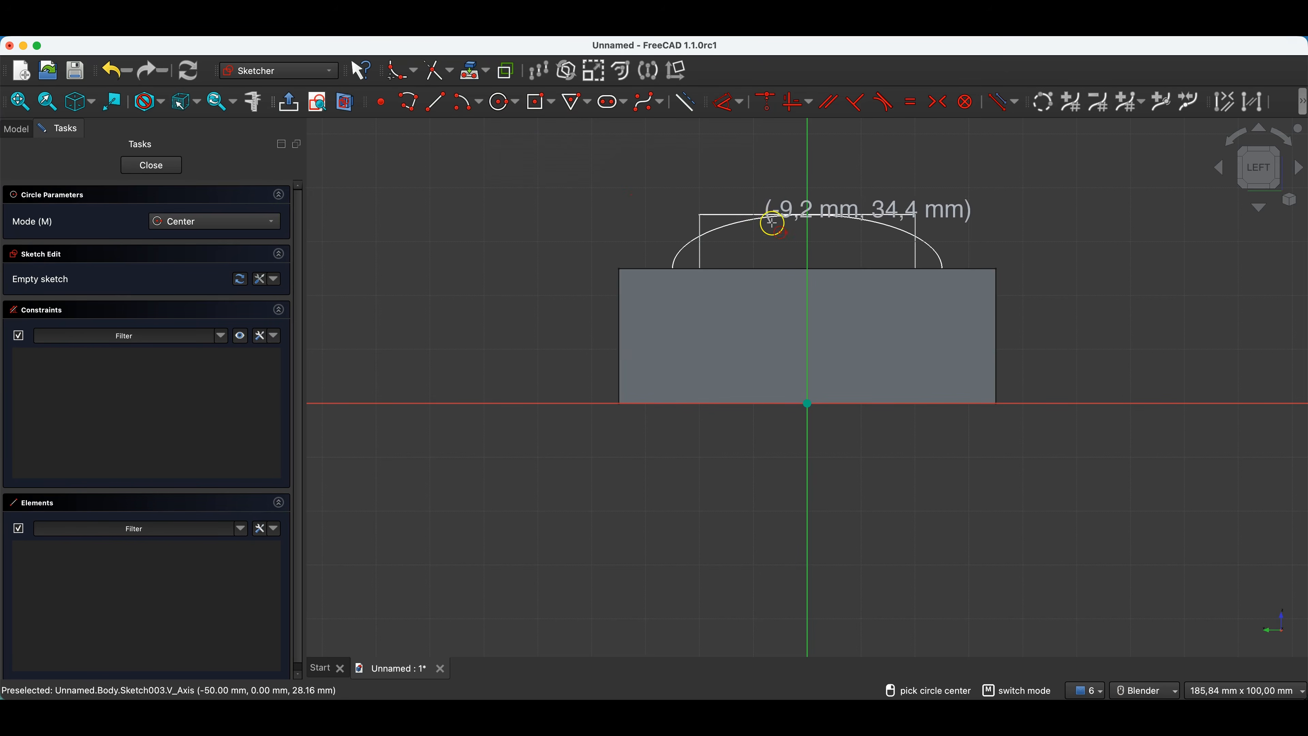
{"action": "left_click", "coordinate": [806, 249]}
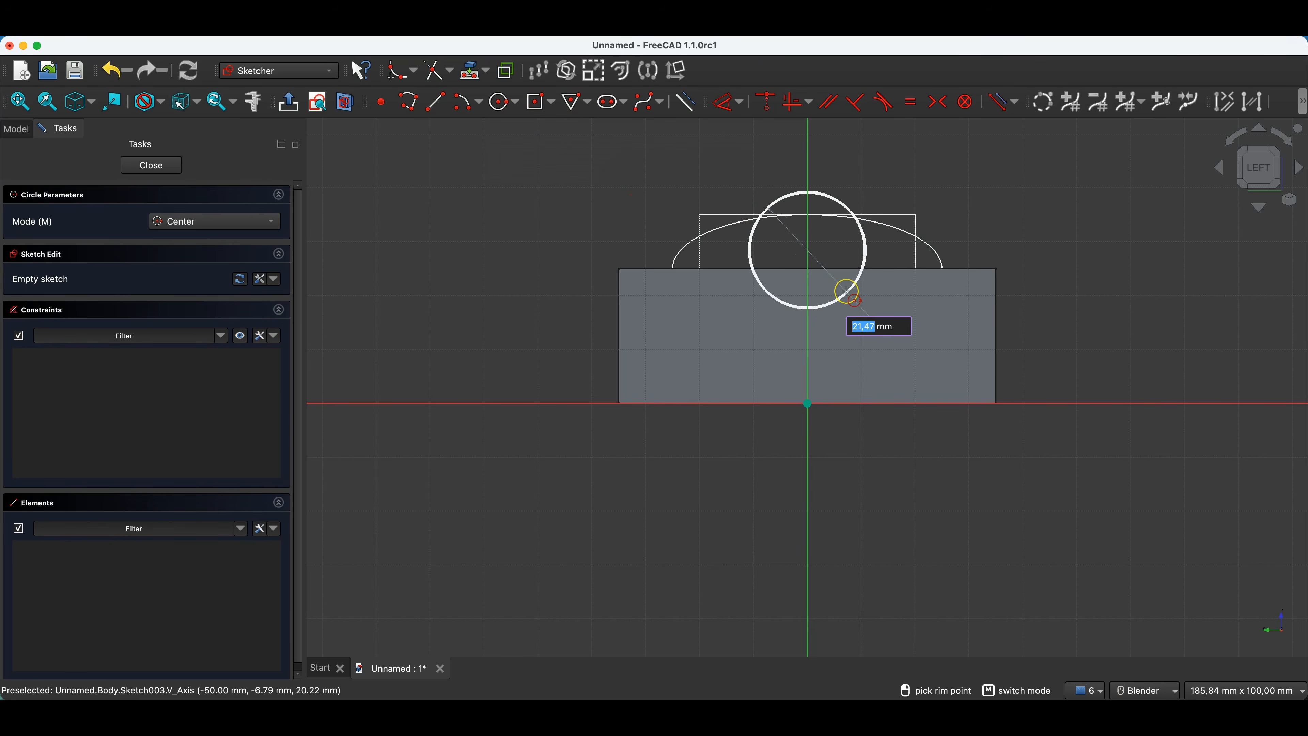
{"action": "type", "text": "25"}
{"action": "key", "text": "Return"}
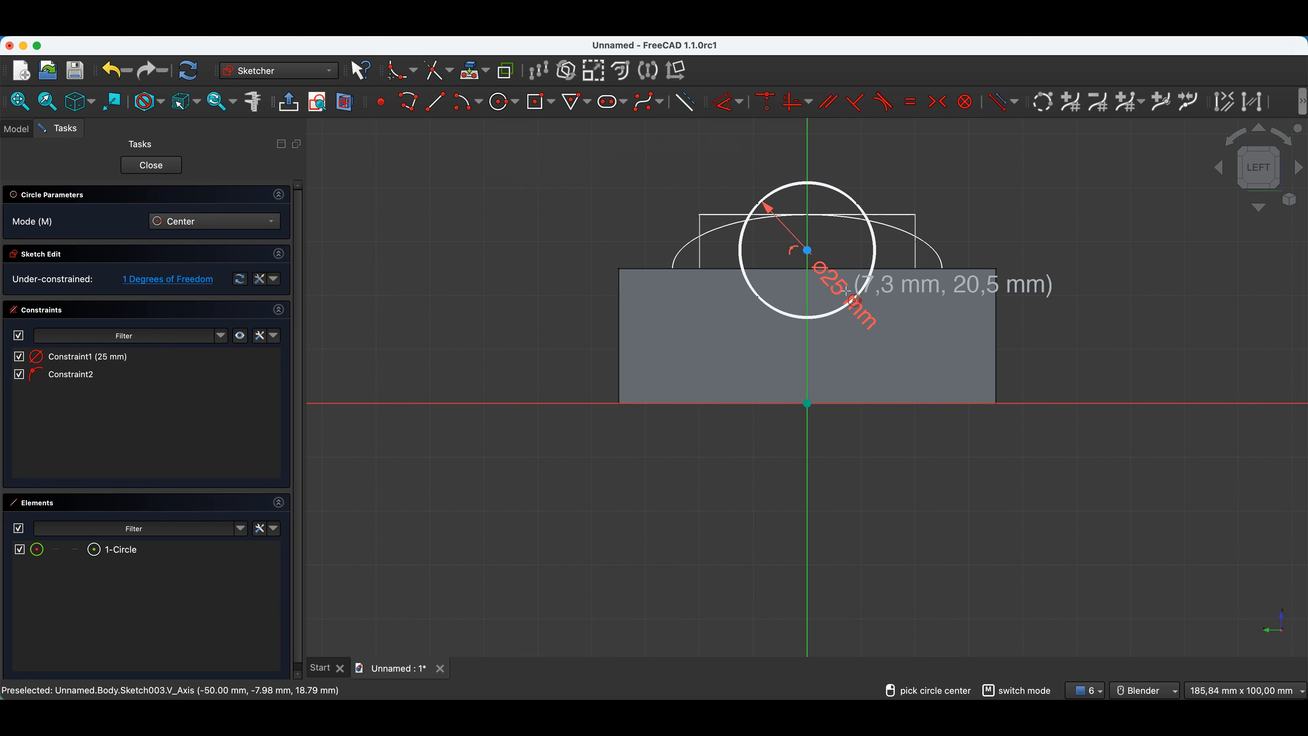
Project the end face's top edge as external geometry, constrain the circle's centre onto it, and close the sketch
{"action": "left_click", "coordinate": [474, 72]}
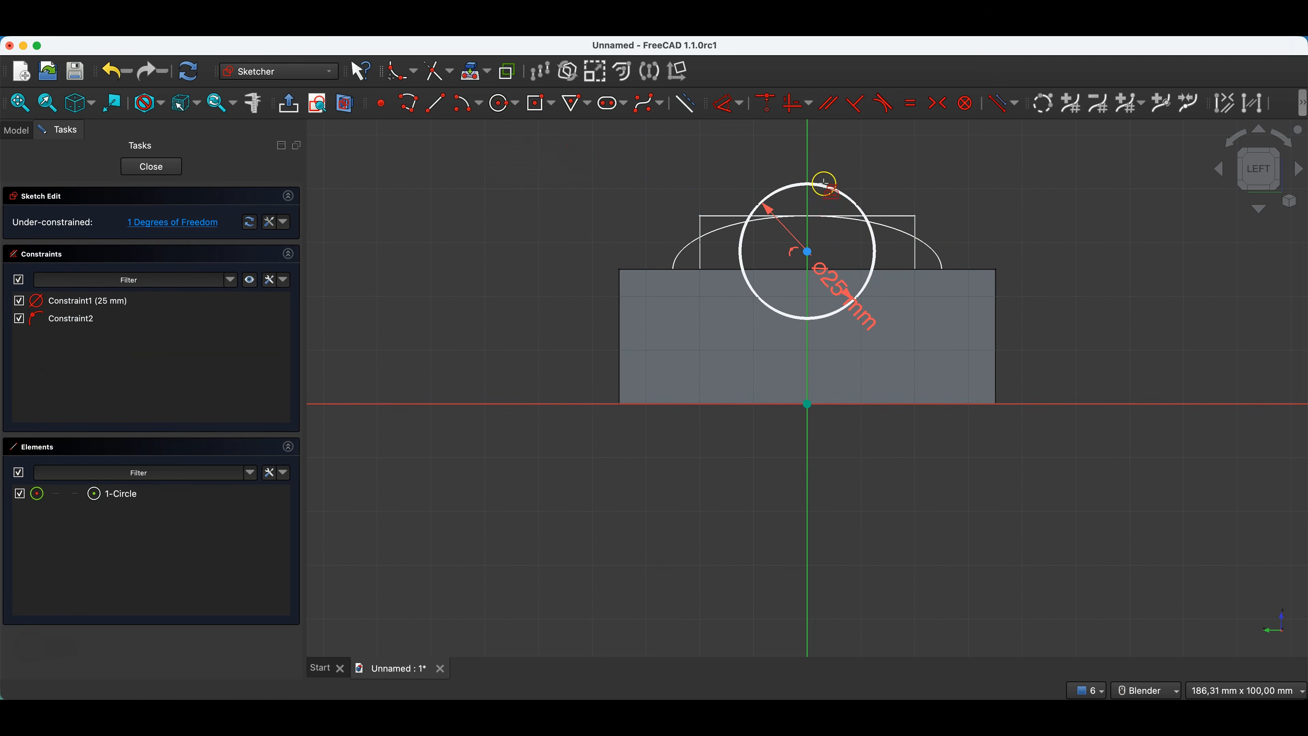
{"action": "left_click", "coordinate": [981, 269]}
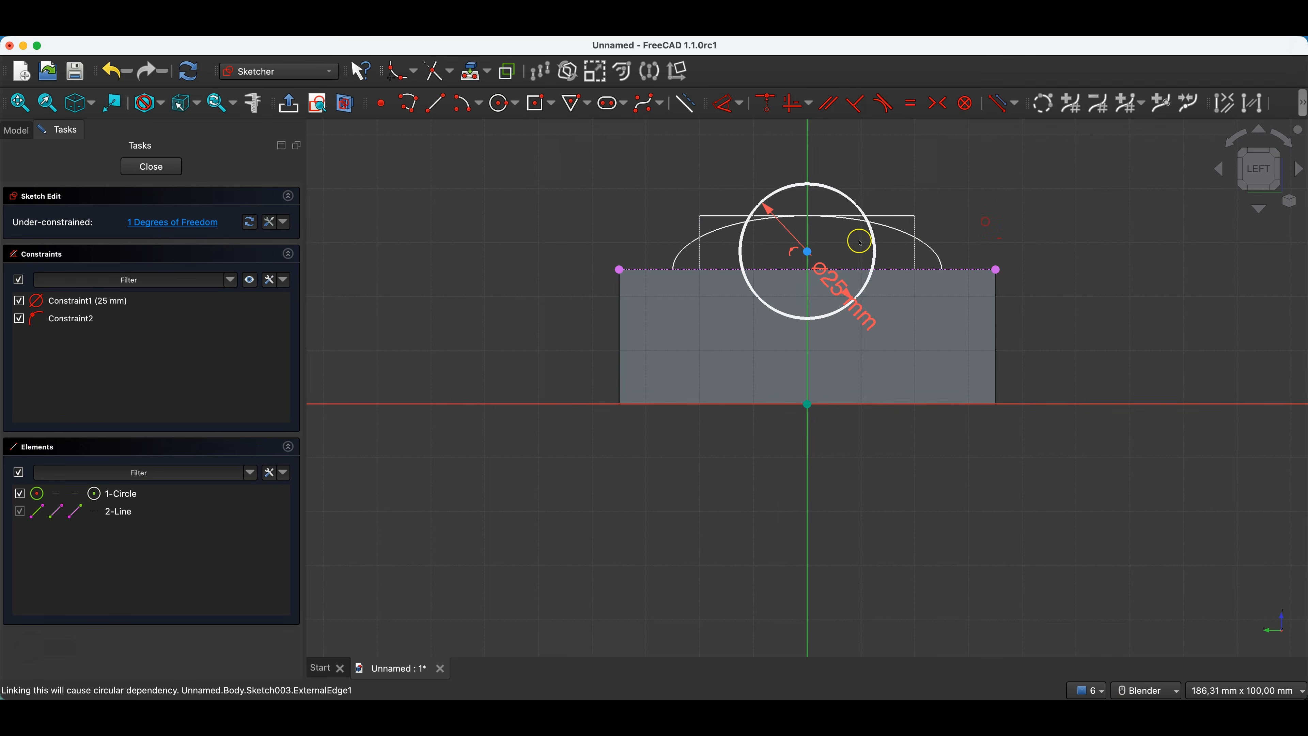
{"action": "left_click", "coordinate": [889, 270]}
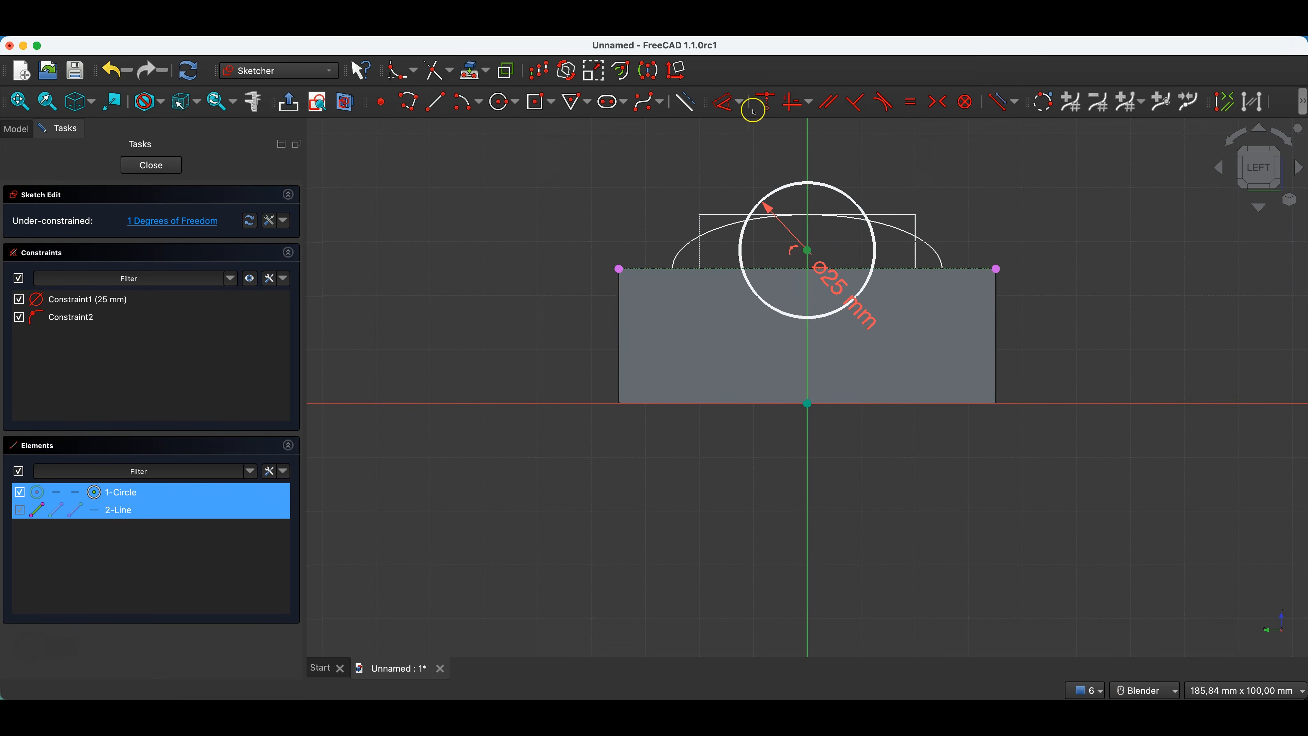
{"action": "left_click", "coordinate": [765, 103]}
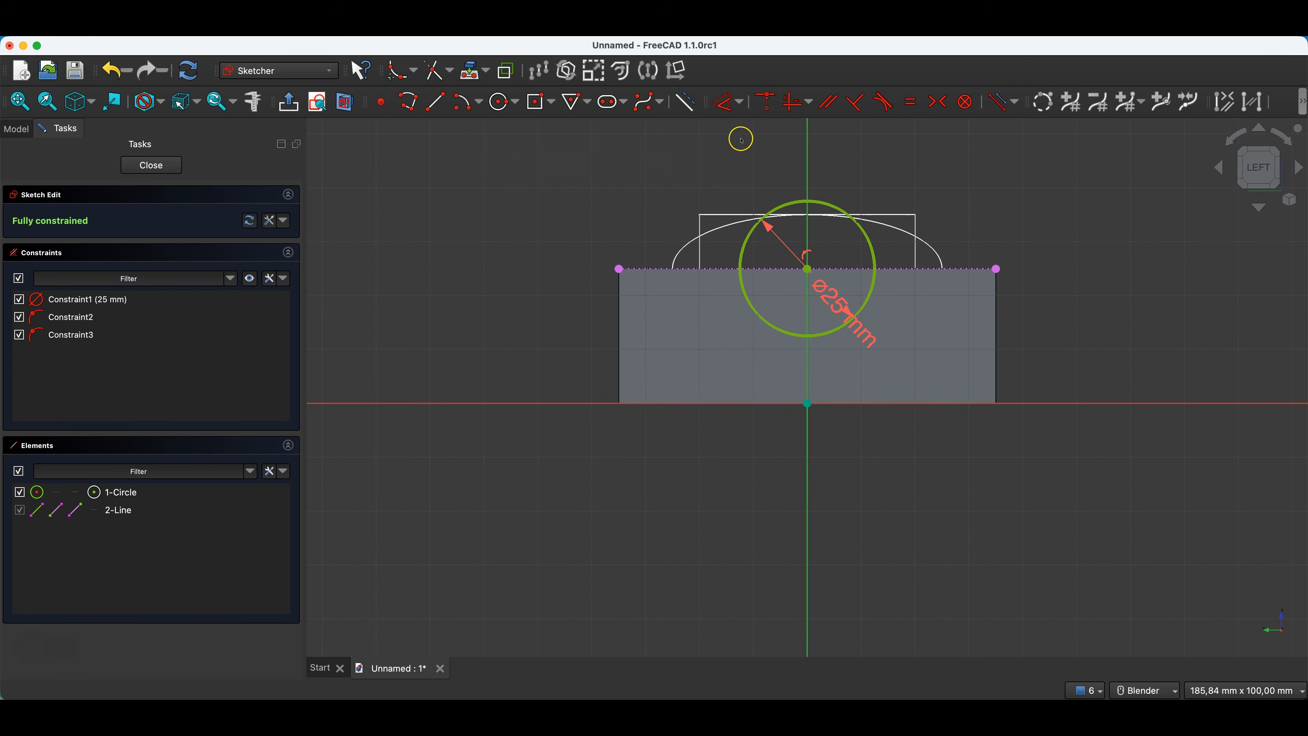
{"action": "left_click", "coordinate": [172, 169]}
{"action": "mouse_move", "coordinate": [817, 301]}
{"action": "middle_mouse_down"}
{"action": "mouse_move", "coordinate": [596, 287]}
{"action": "mouse_move", "coordinate": [607, 271]}
{"action": "middle_mouse_up"}
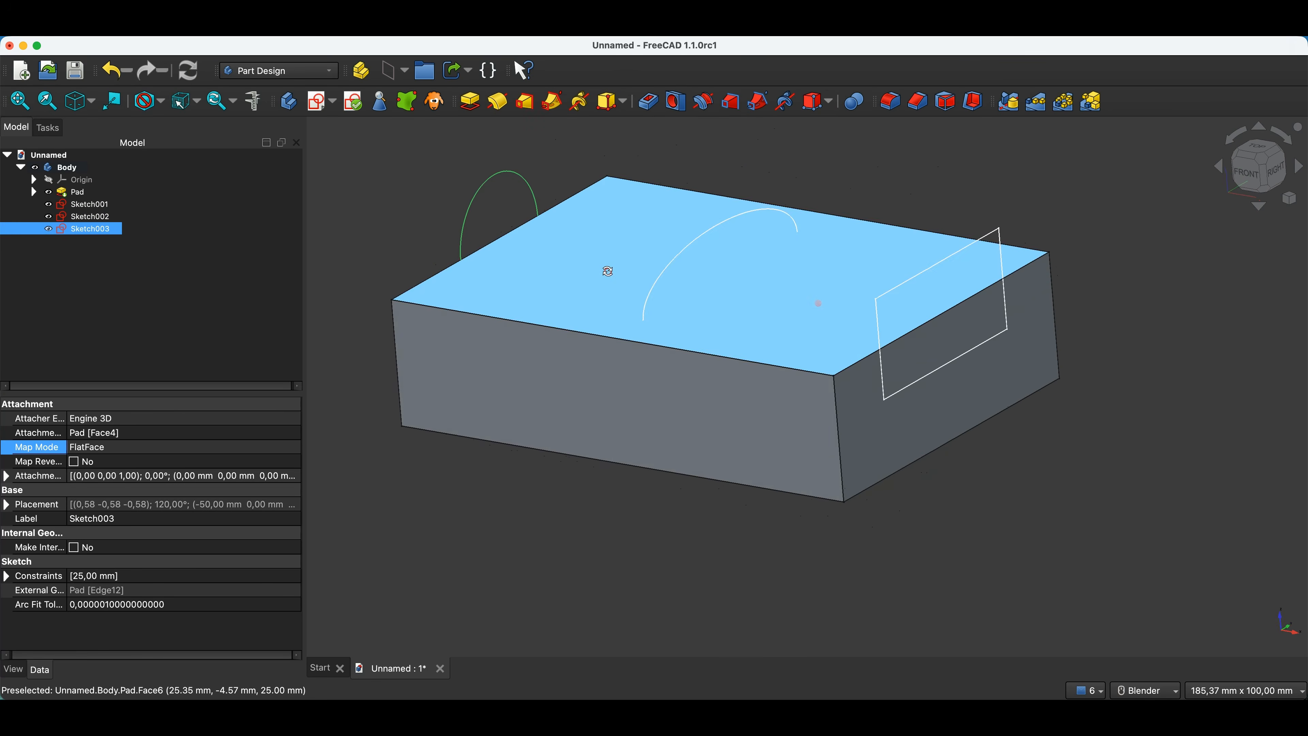
{"action": "scroll", "coordinate": [1127, 401], "scroll_direction": "down", "scroll_amount": 3}
{"action": "left_click", "coordinate": [698, 143]}
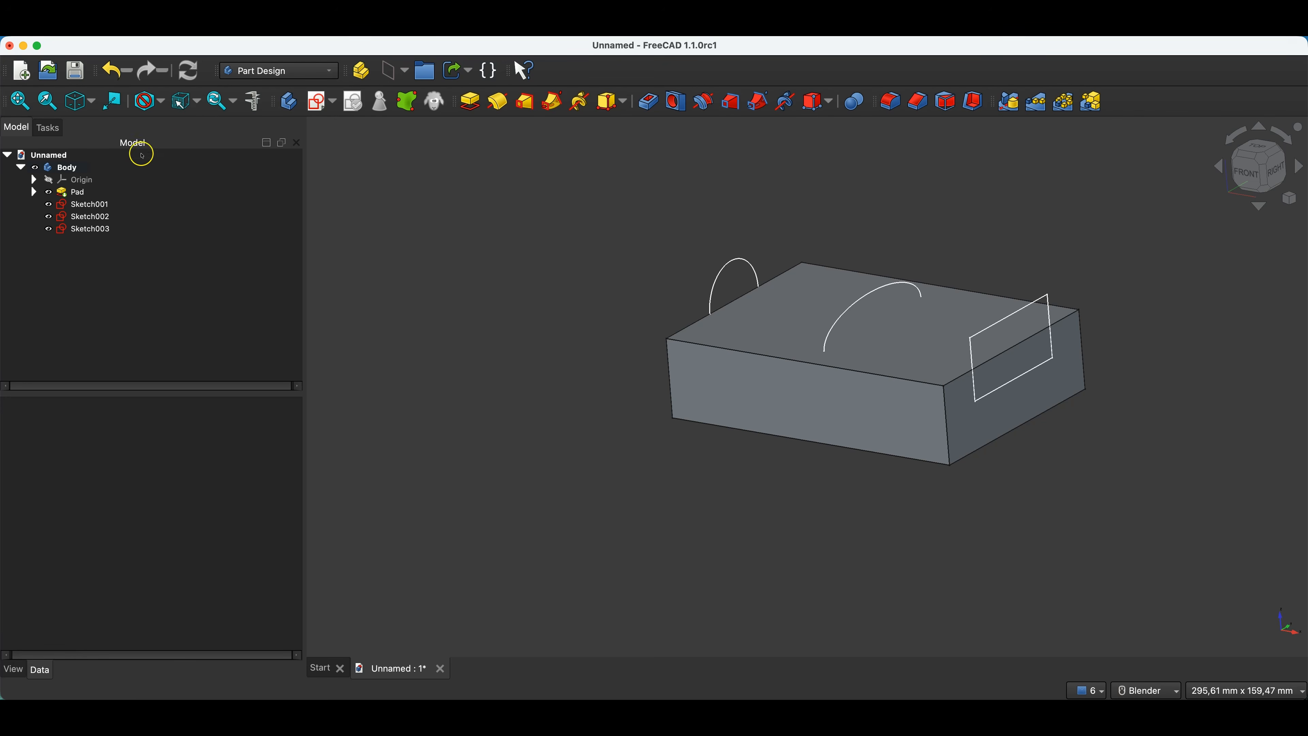
{"action": "left_click", "coordinate": [92, 205]}
{"action": "left_click", "coordinate": [100, 217], "text": "shift"}
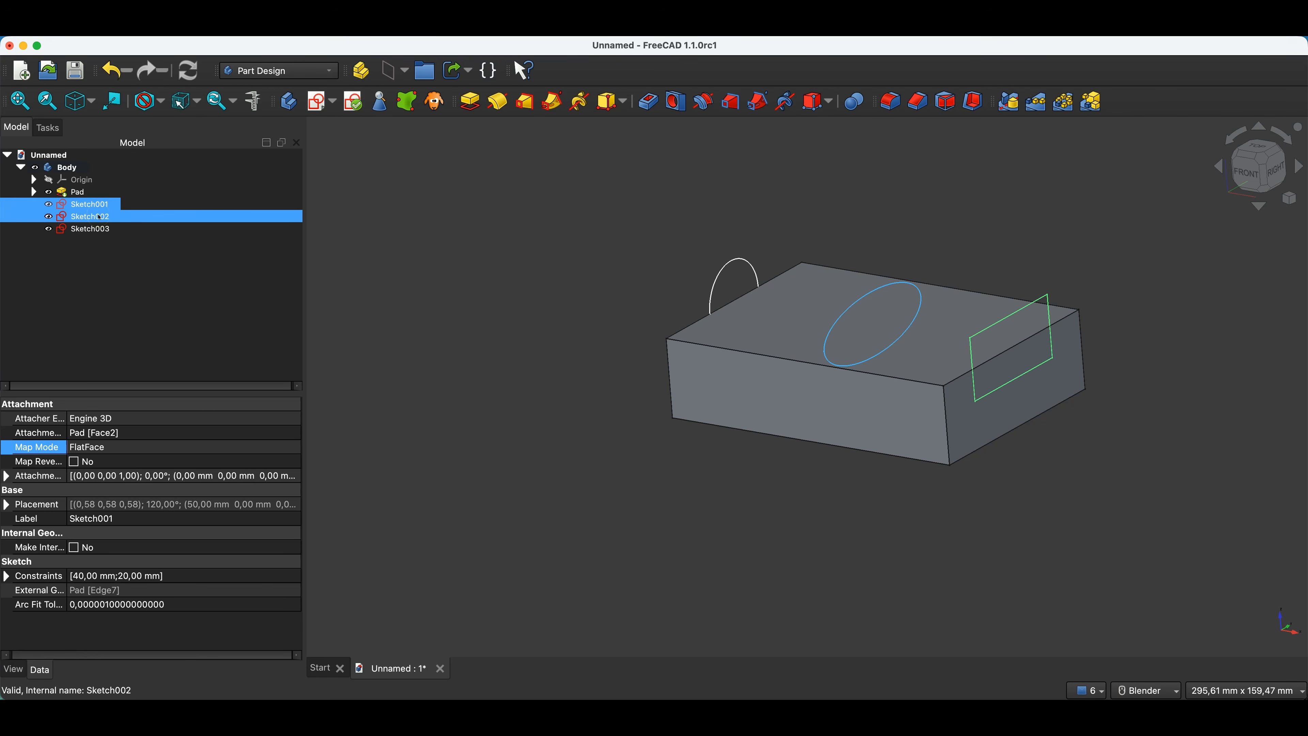
{"action": "left_click", "coordinate": [94, 229], "text": "shift"}
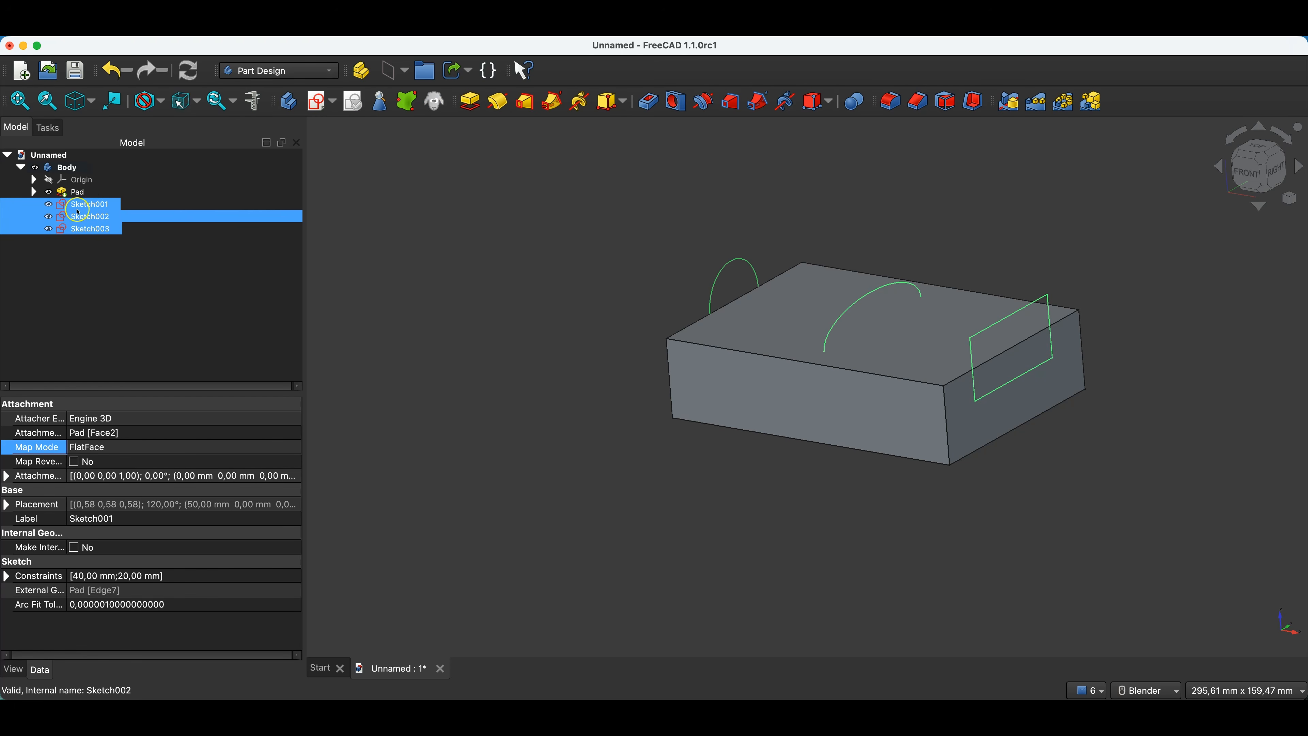
{"action": "left_click", "coordinate": [523, 105]}
{"action": "middle_click_drag", "start_coordinate": [1063, 410], "coordinate": [1100, 415]}
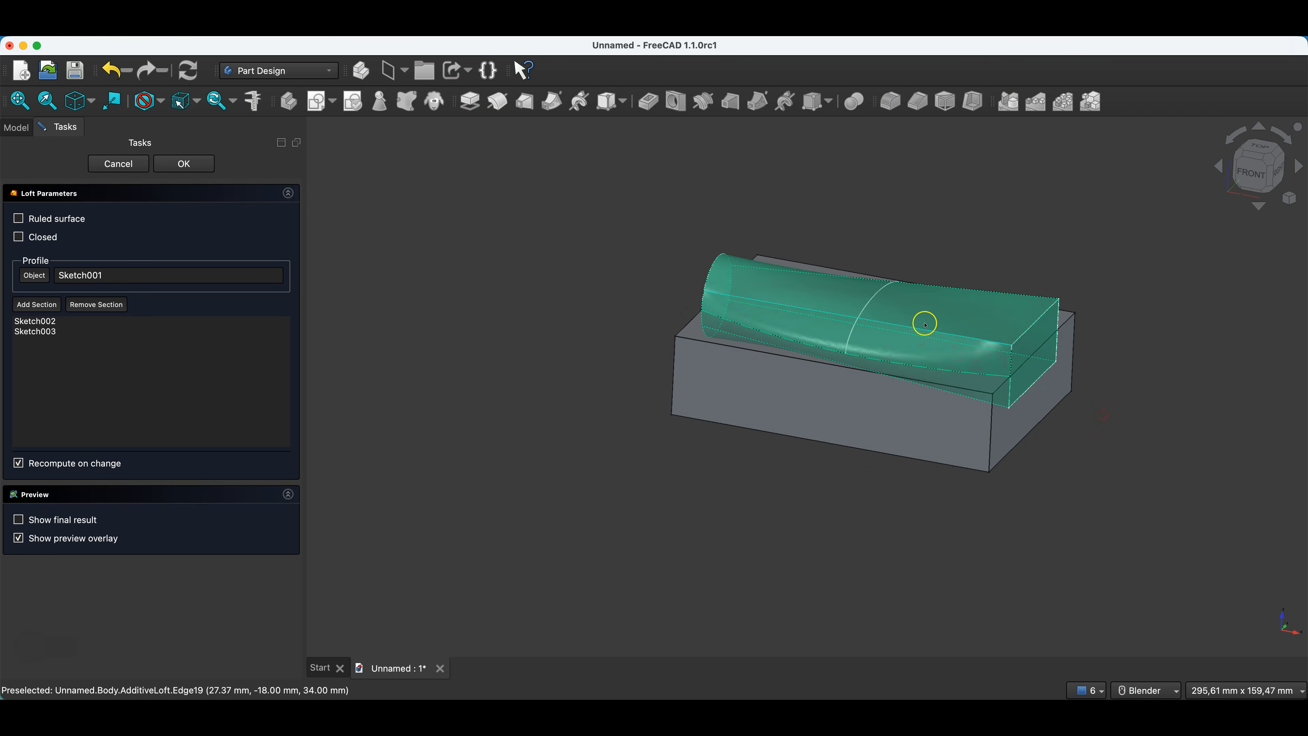
{"action": "left_click", "coordinate": [117, 164]}
Cut a subtractive loft through the block from the rectangle, ellipse and circle sketches selected together, and undo it
{"action": "left_click", "coordinate": [86, 204]}
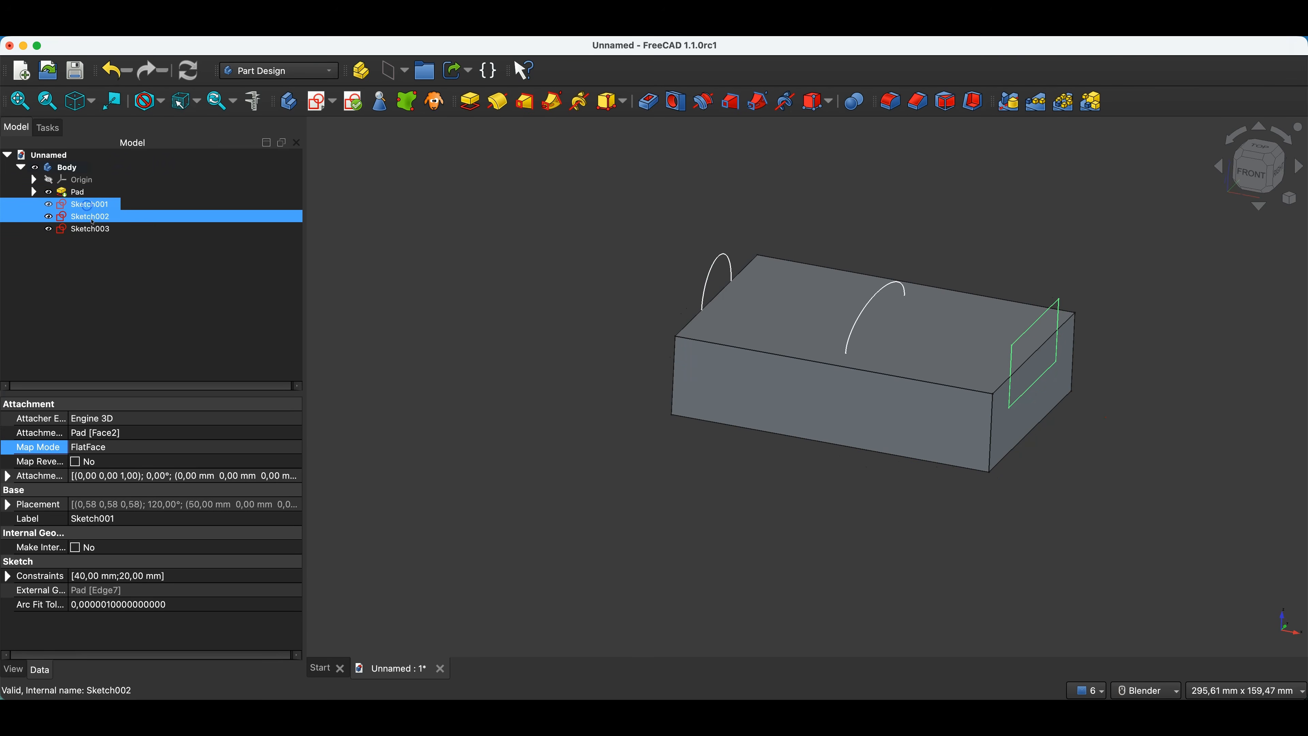
{"action": "left_click", "coordinate": [108, 217], "text": "ctrl"}
{"action": "left_click", "coordinate": [106, 230], "text": "ctrl"}
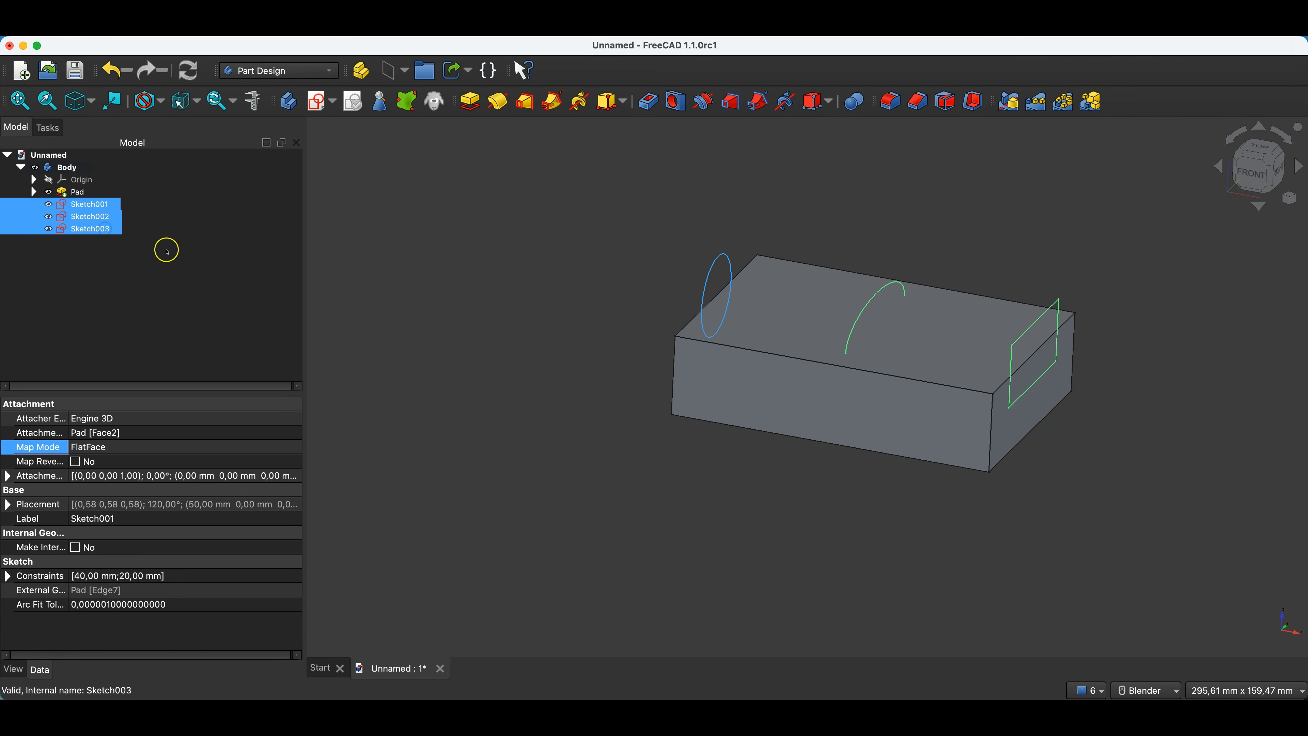
{"action": "left_click", "coordinate": [731, 103]}
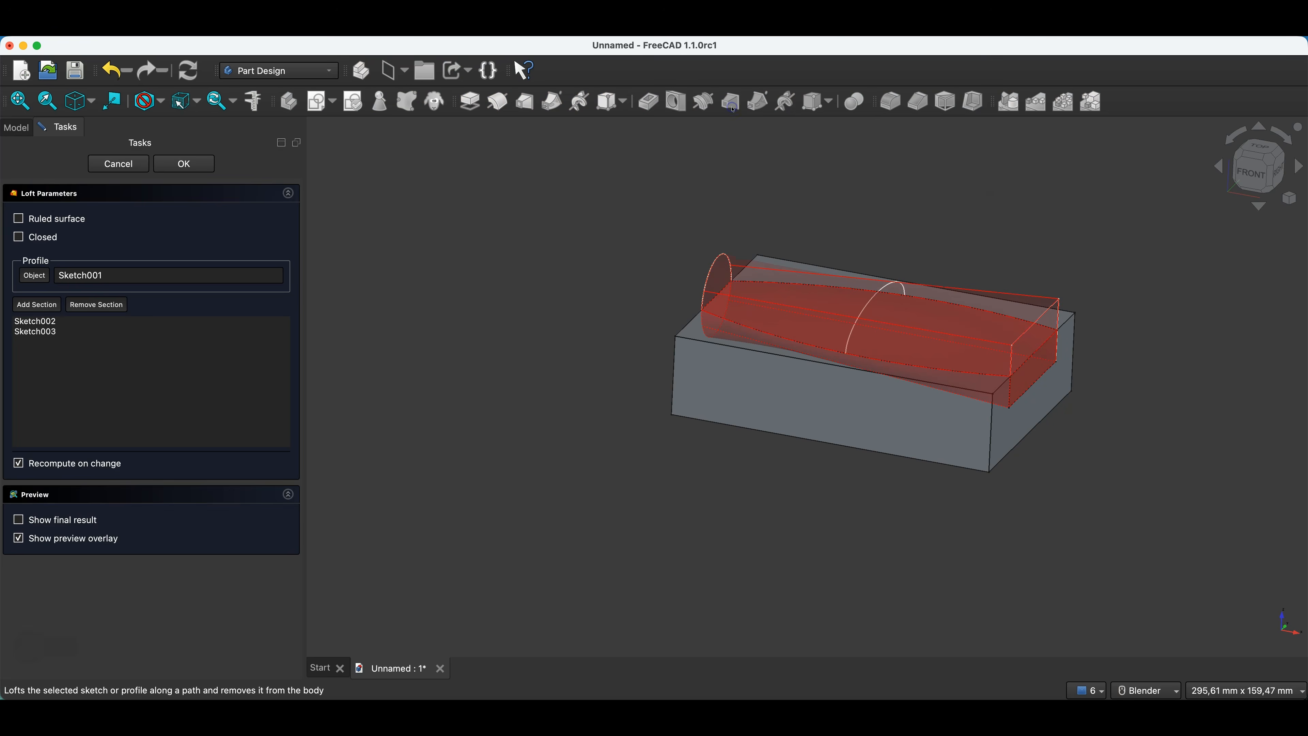
{"action": "middle_click_drag", "start_coordinate": [928, 418], "coordinate": [902, 415]}
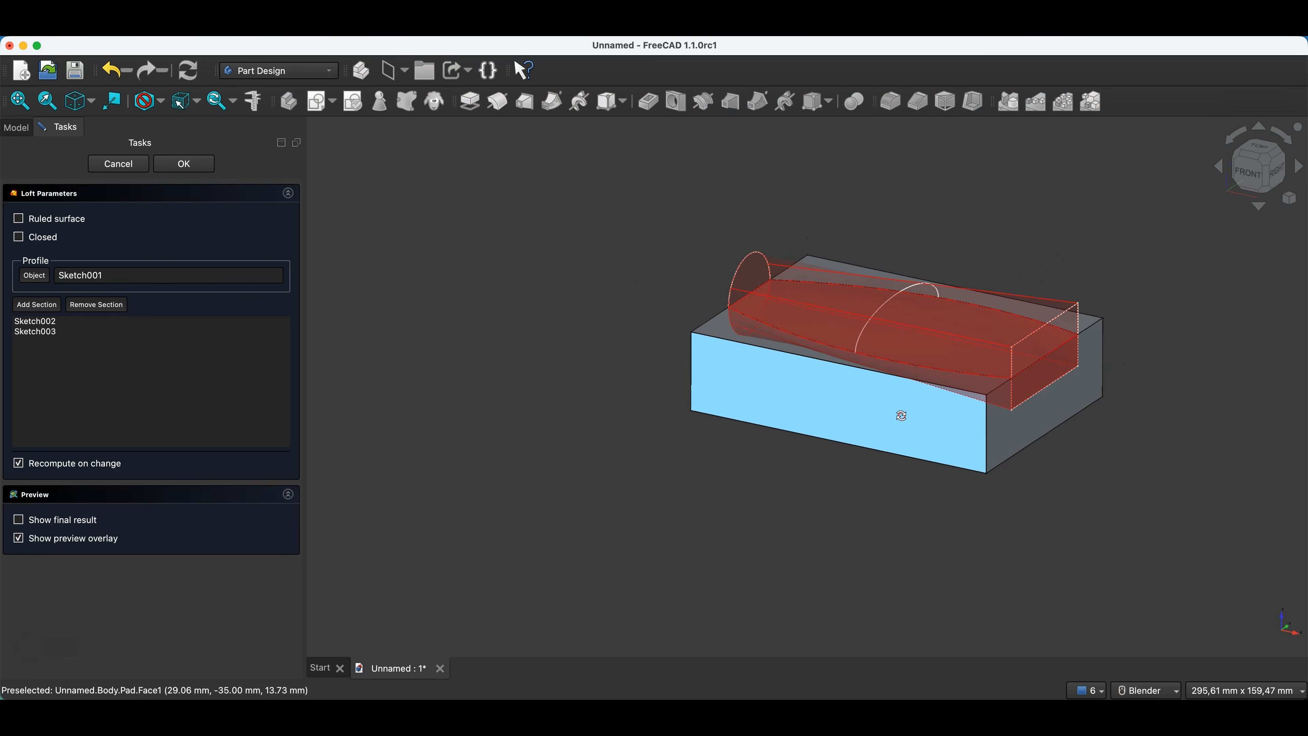
{"action": "left_click", "coordinate": [184, 163]}
{"action": "middle_click_drag", "start_coordinate": [721, 254], "coordinate": [824, 400]}
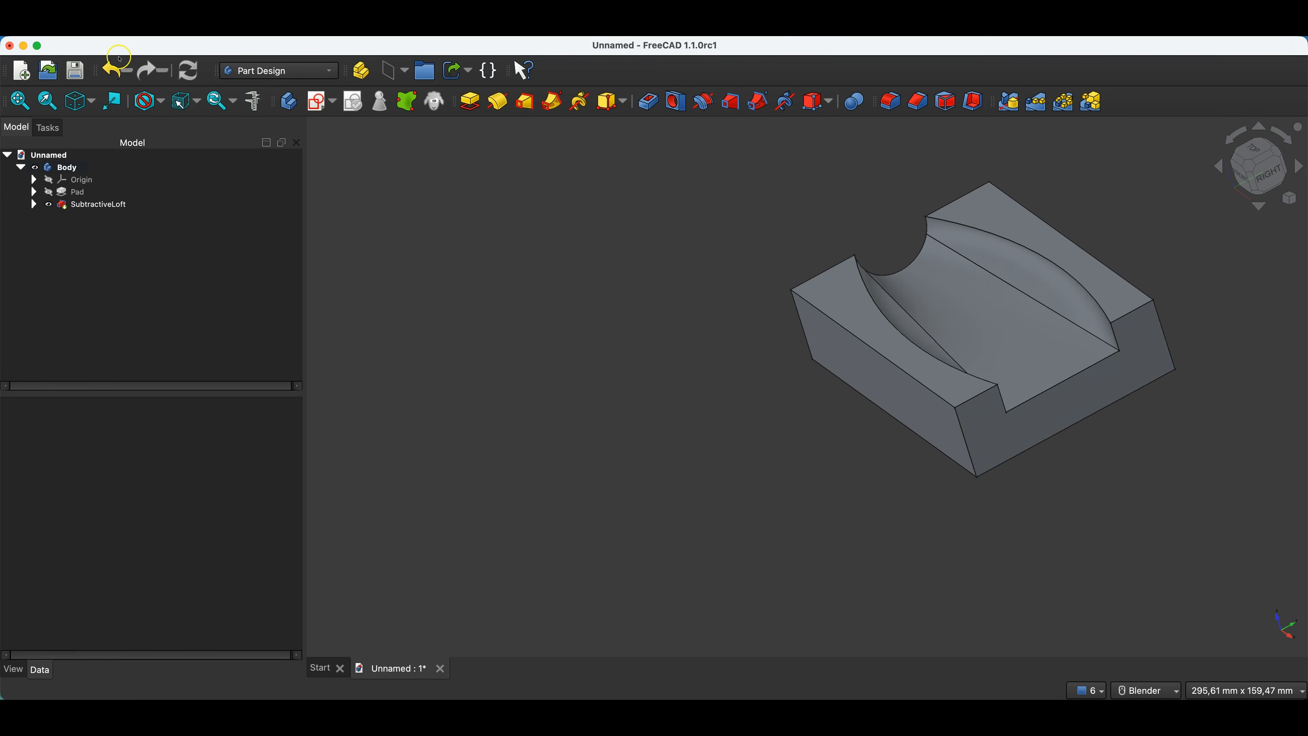
{"action": "left_click", "coordinate": [119, 73]}
{"action": "left_click", "coordinate": [245, 229]}
Cut a subtractive loft with the rectangle sketch as profile, adding the ellipse and circle sketches one by one as sections
{"action": "left_click", "coordinate": [92, 204]}
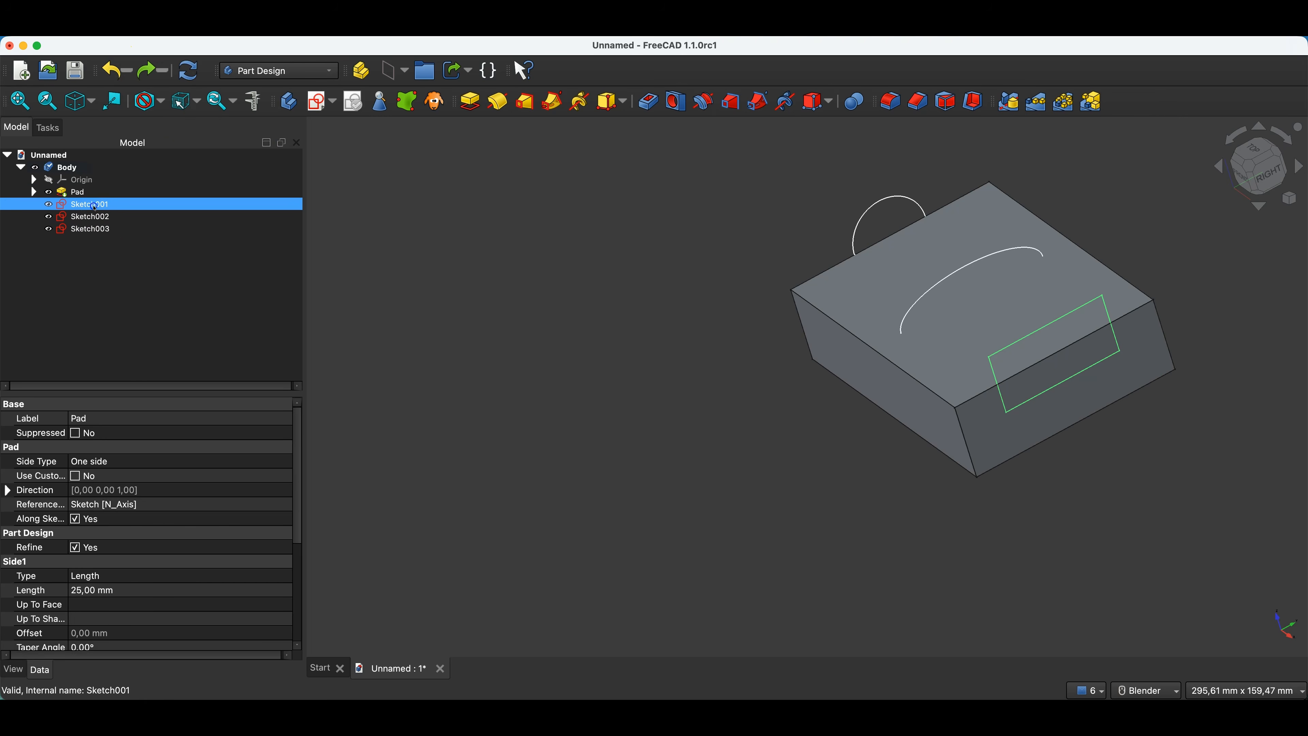
{"action": "left_click", "coordinate": [732, 110]}
{"action": "left_click", "coordinate": [52, 304]}
{"action": "left_click", "coordinate": [964, 271]}
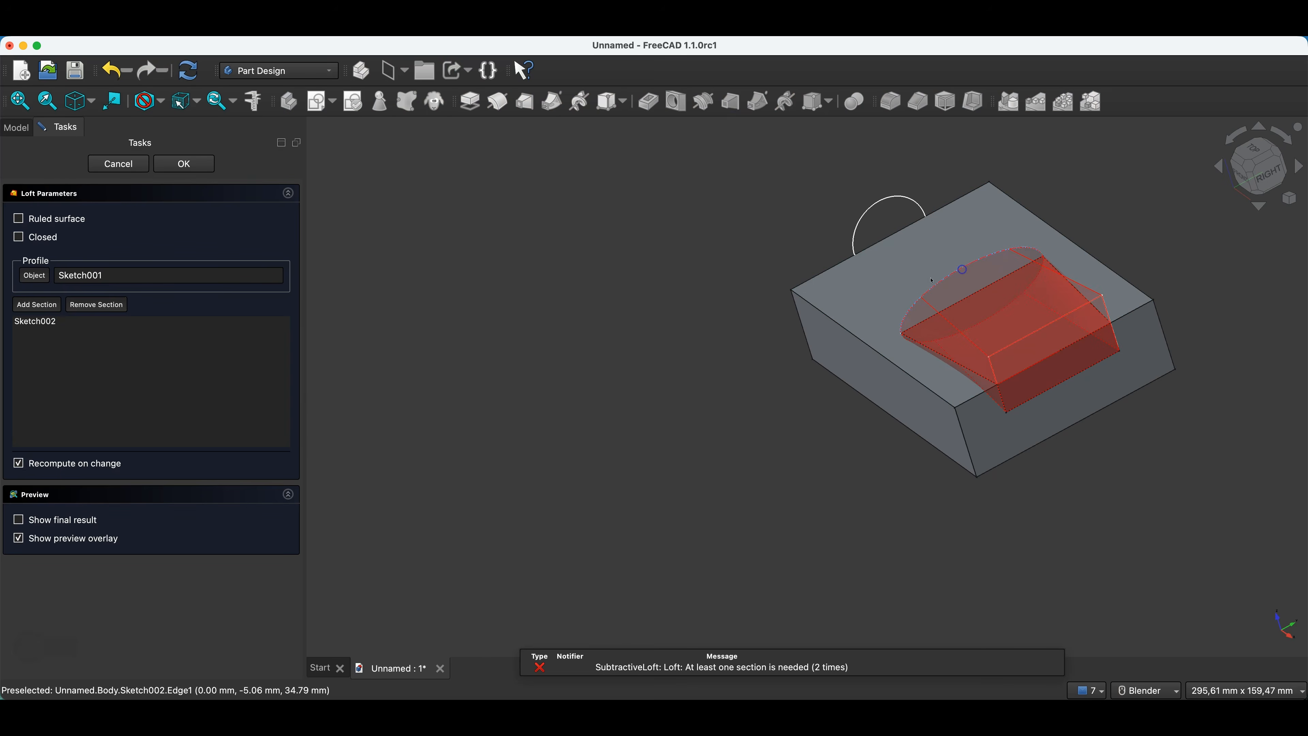
{"action": "left_click", "coordinate": [887, 198]}
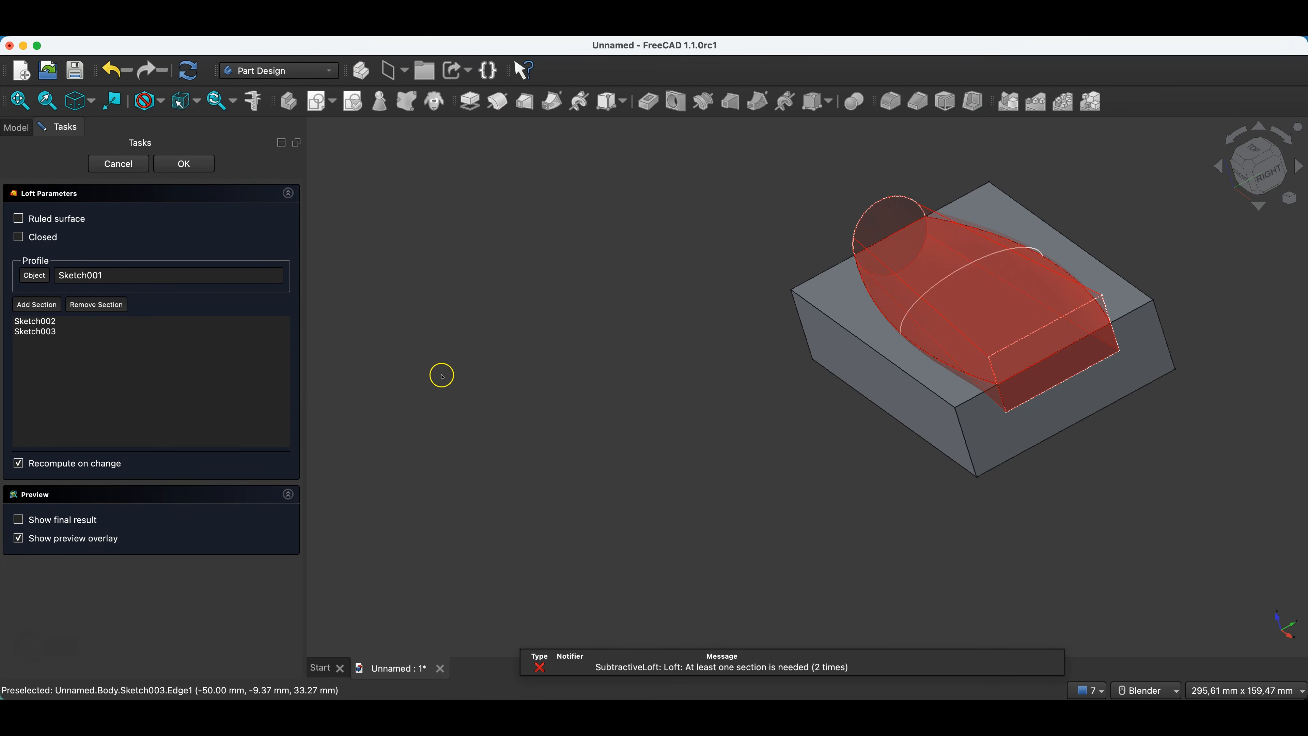
{"action": "left_click", "coordinate": [195, 157]}
{"action": "middle_click_drag", "start_coordinate": [758, 418], "coordinate": [467, 371]}
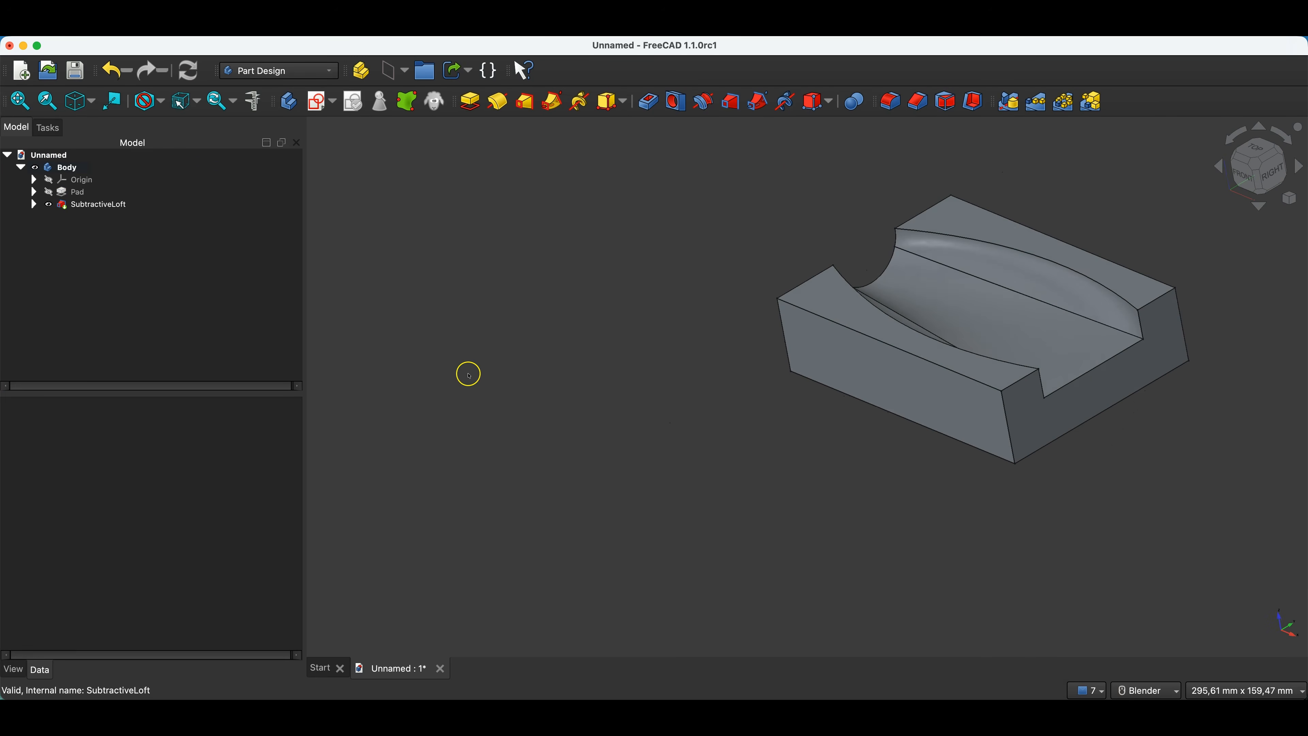
{"action": "scroll", "coordinate": [717, 210], "scroll_direction": "up", "scroll_amount": 1}
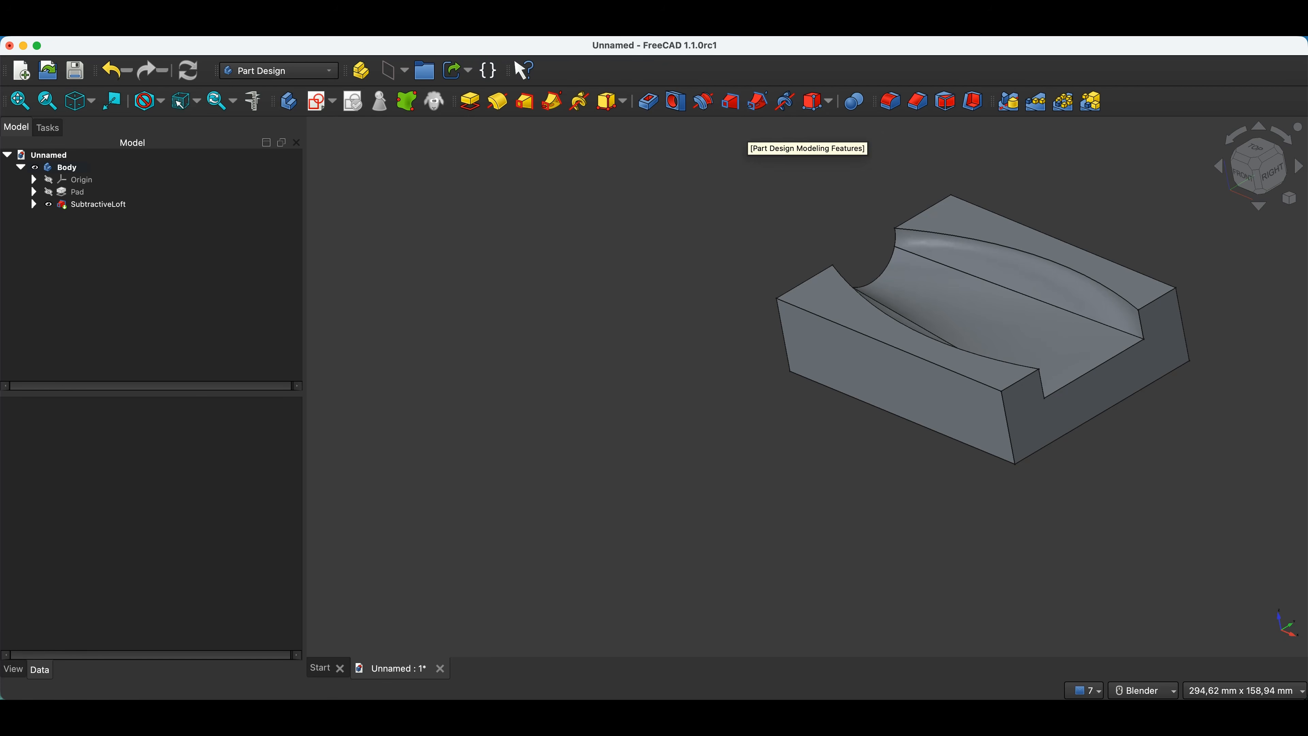
Delete the subtractive loft and its circle, ellipse and rectangle sketches, keeping only the padded block
{"action": "left_click", "coordinate": [99, 207]}
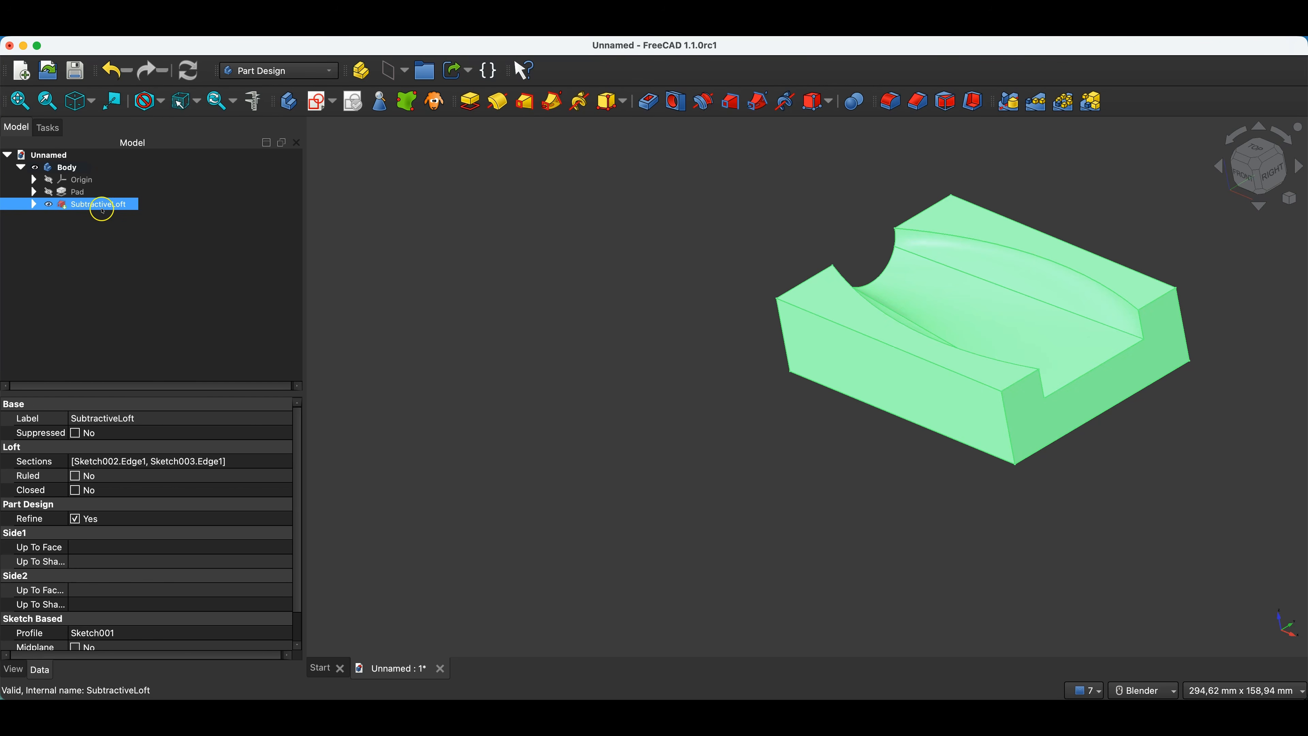
{"action": "double_click", "coordinate": [103, 208]}
{"action": "left_click", "coordinate": [76, 209]}
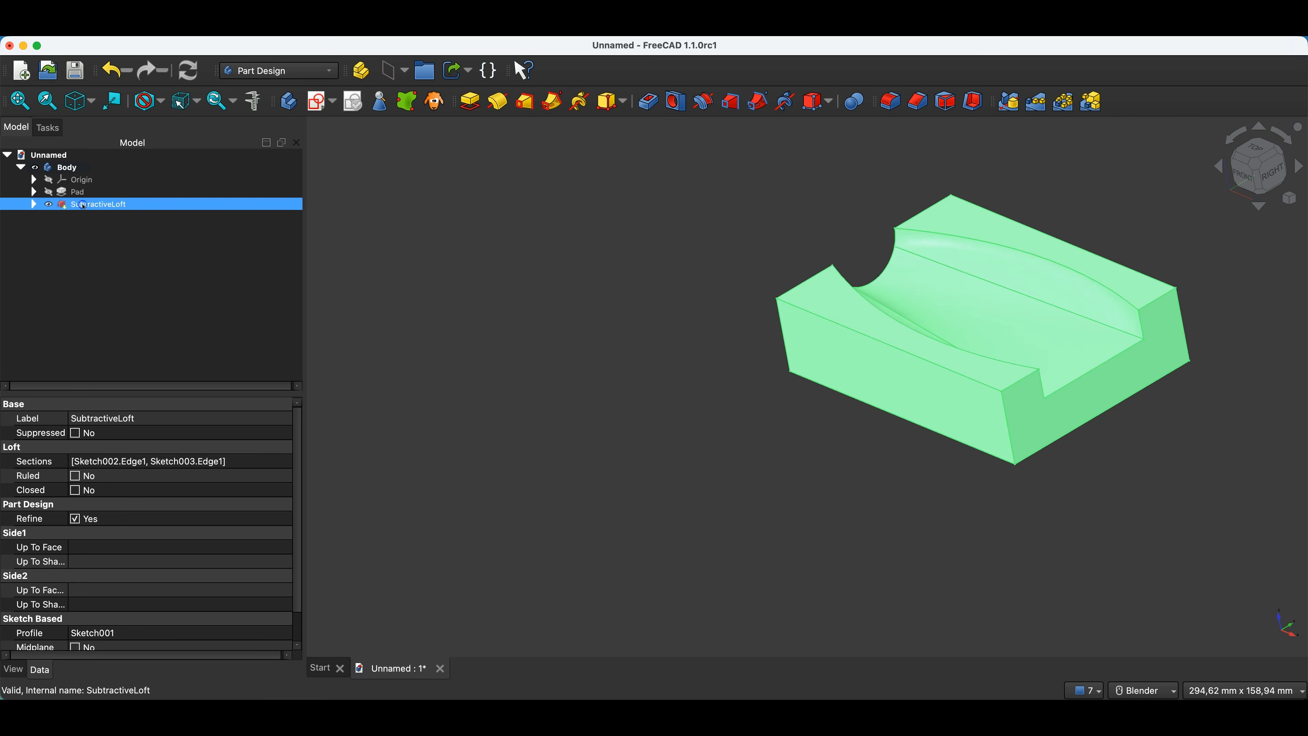
{"action": "key", "text": "Delete"}
{"action": "left_click", "coordinate": [102, 232]}
{"action": "key", "text": "Delete"}
{"action": "left_click", "coordinate": [96, 218]}
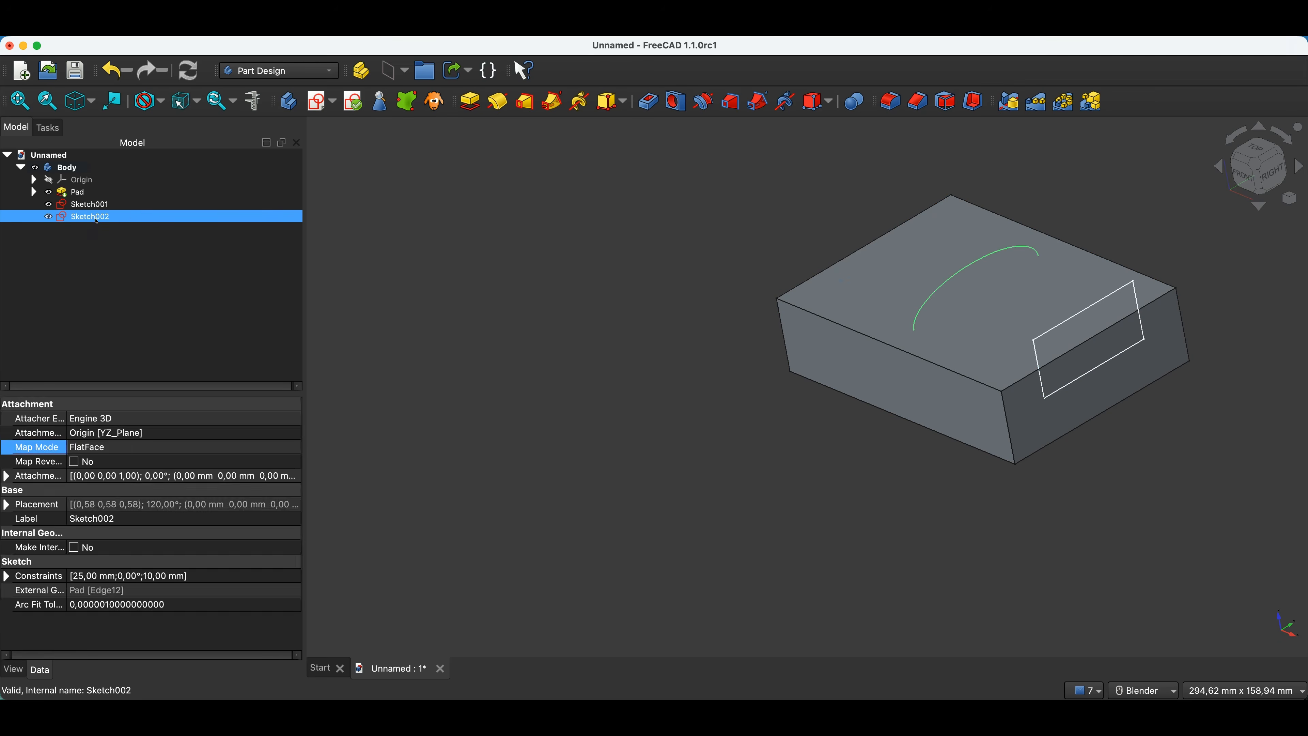
{"action": "key", "text": "Delete"}
{"action": "key", "text": "Delete"}
{"action": "left_click", "coordinate": [505, 351]}
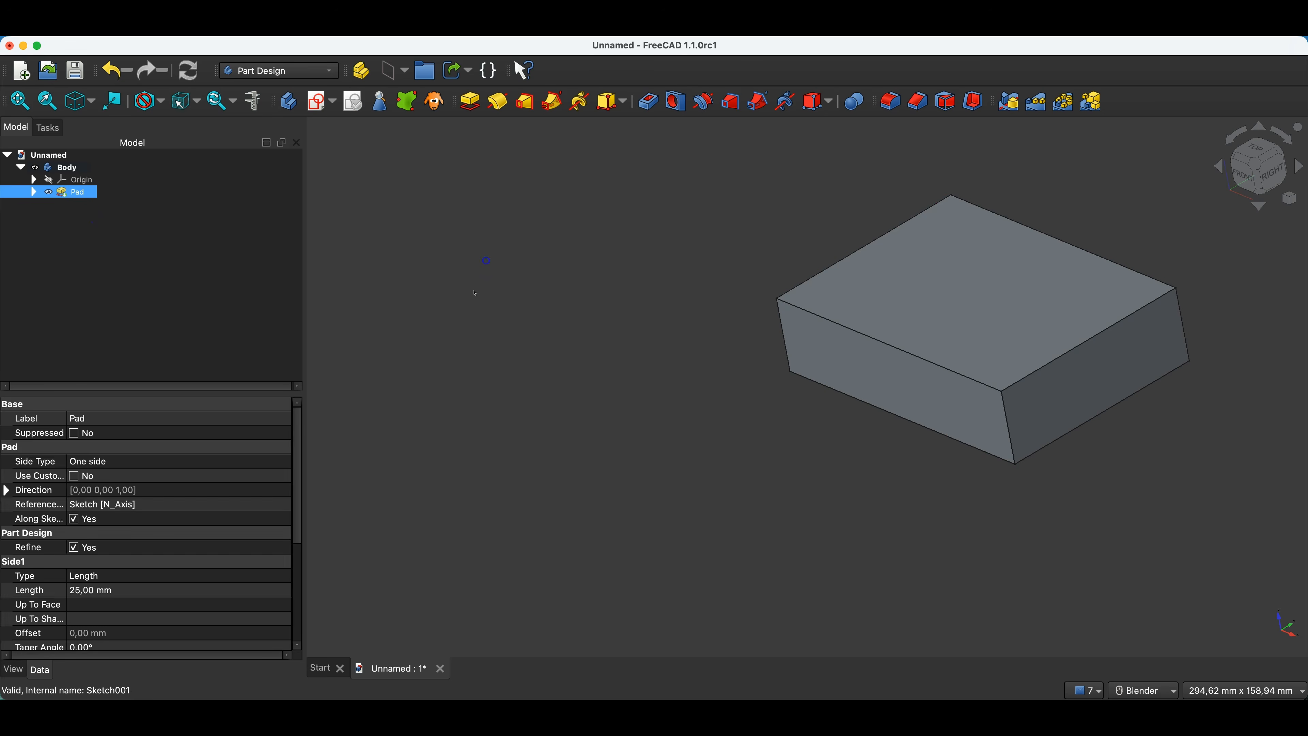
Start a sketch on the block's long front face and project its top edge as external geometry
{"action": "left_click", "coordinate": [714, 345]}
{"action": "middle_click_drag", "start_coordinate": [713, 346], "coordinate": [795, 247]}
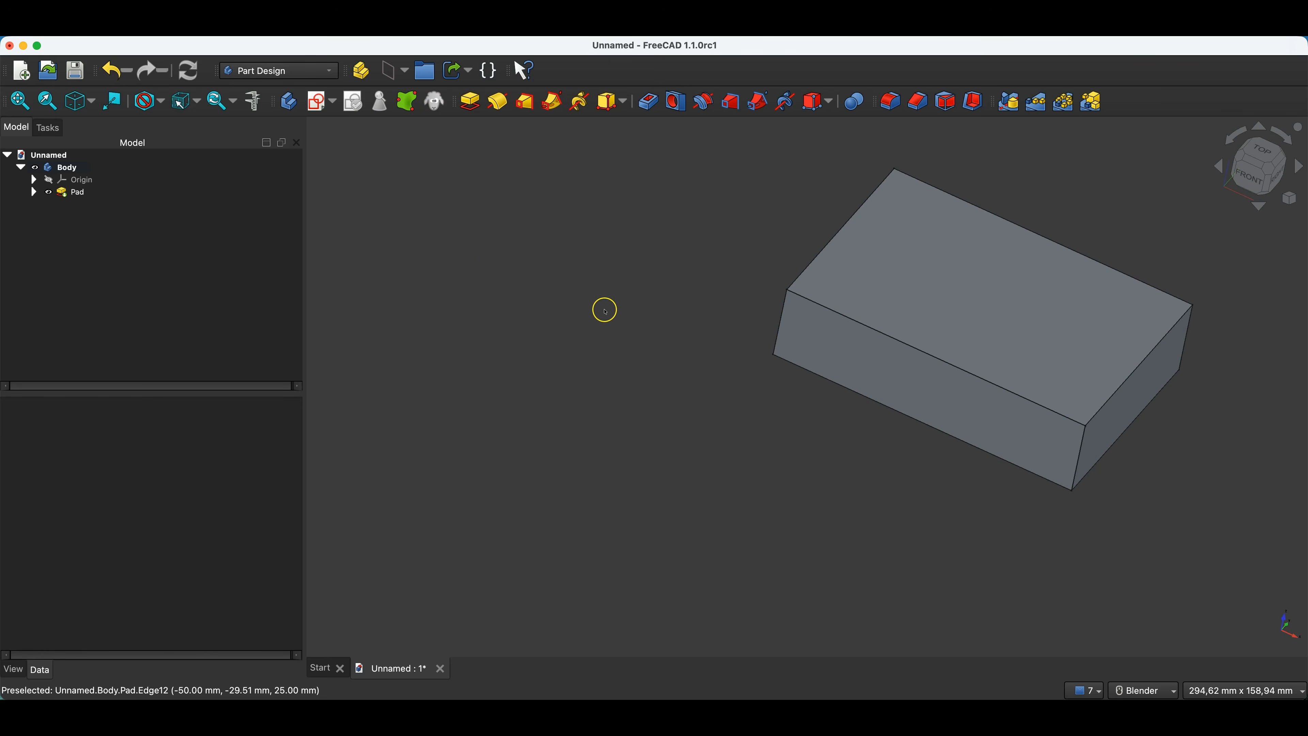
{"action": "left_click", "coordinate": [861, 346]}
{"action": "left_click", "coordinate": [876, 363]}
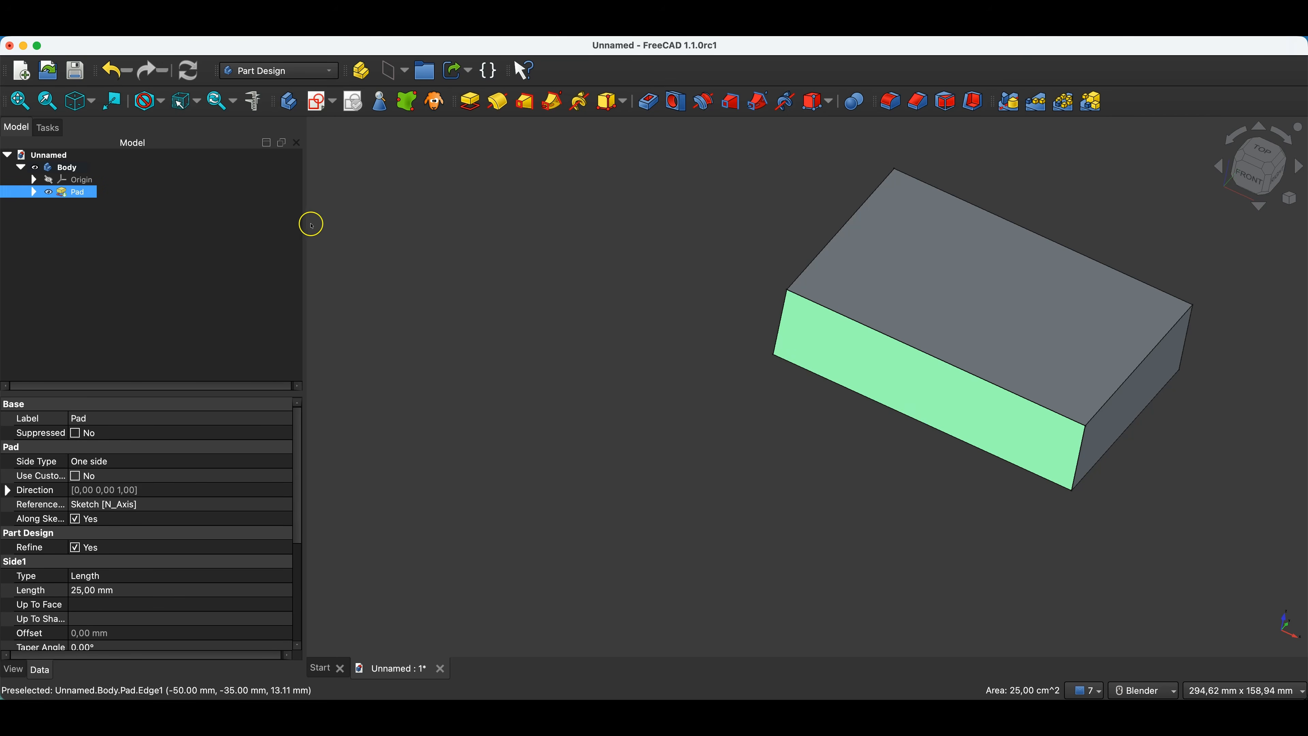
{"action": "left_click", "coordinate": [316, 105]}
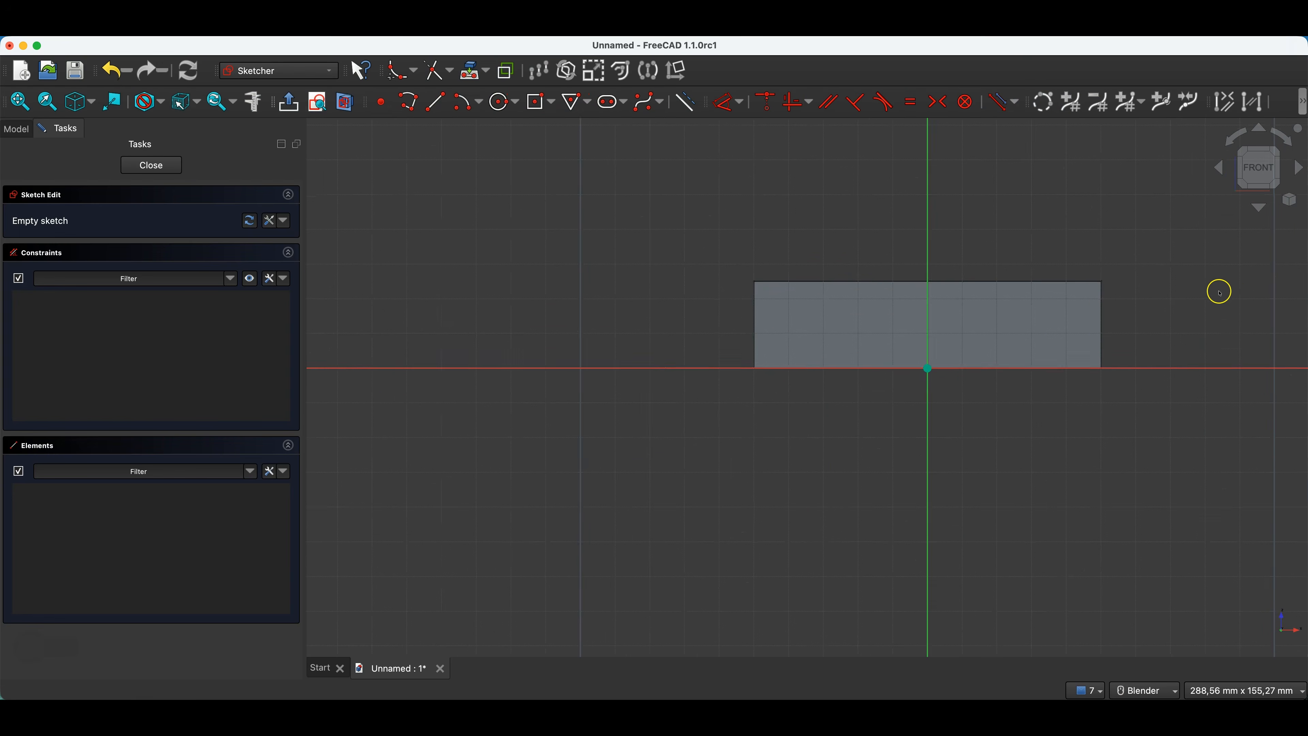
{"action": "scroll", "coordinate": [1040, 265], "scroll_direction": "down", "scroll_amount": 3}
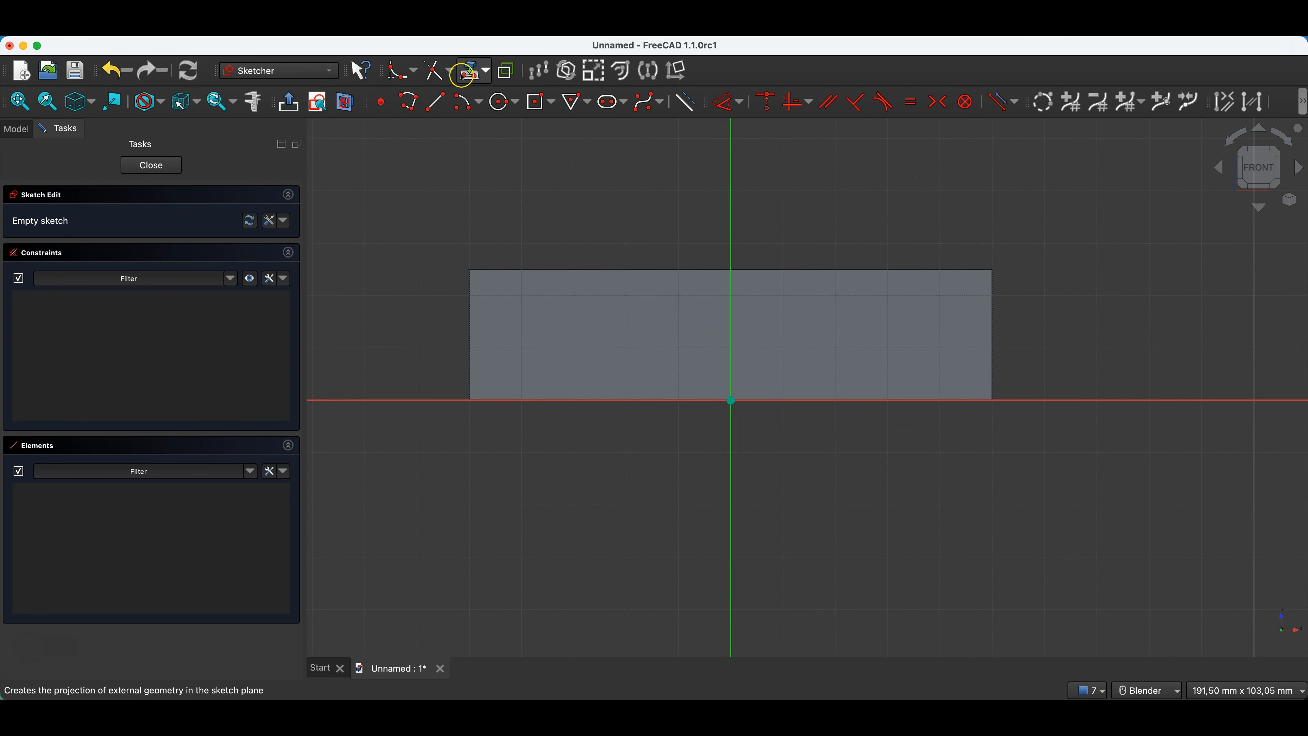
{"action": "left_click", "coordinate": [474, 70]}
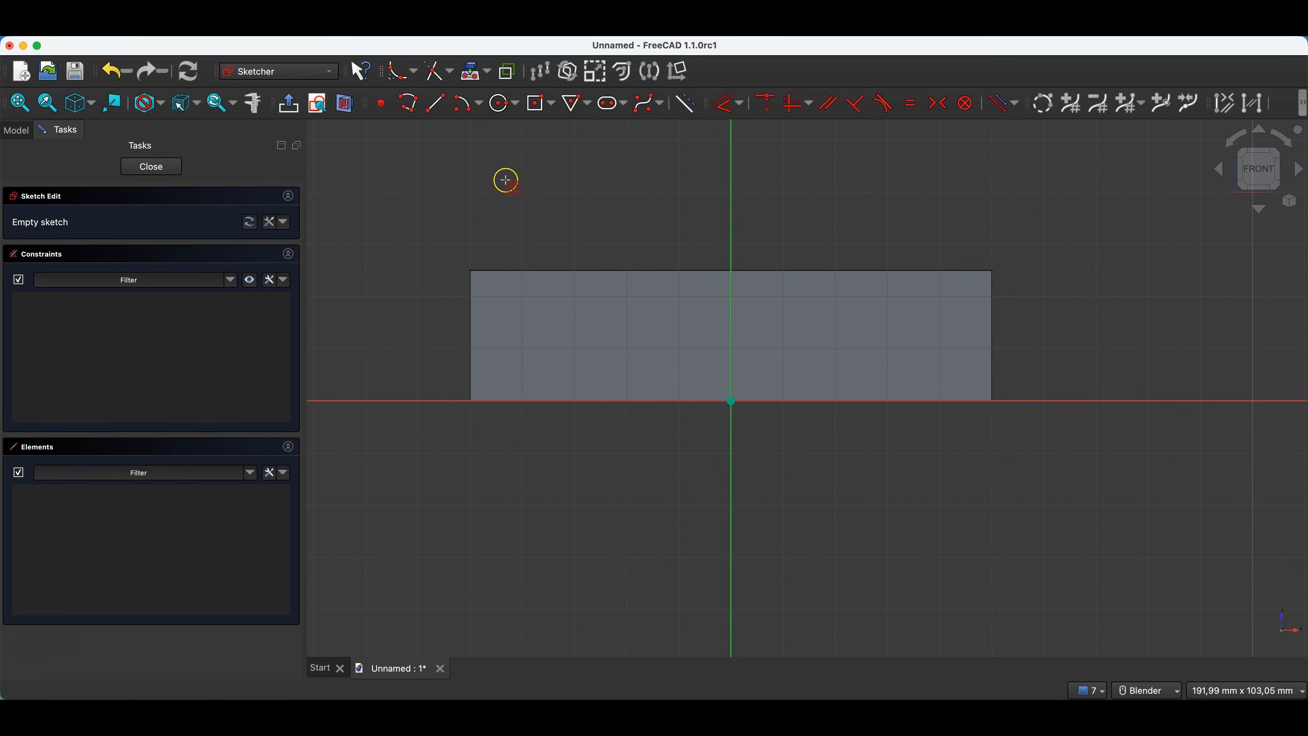
{"action": "left_click", "coordinate": [538, 270]}
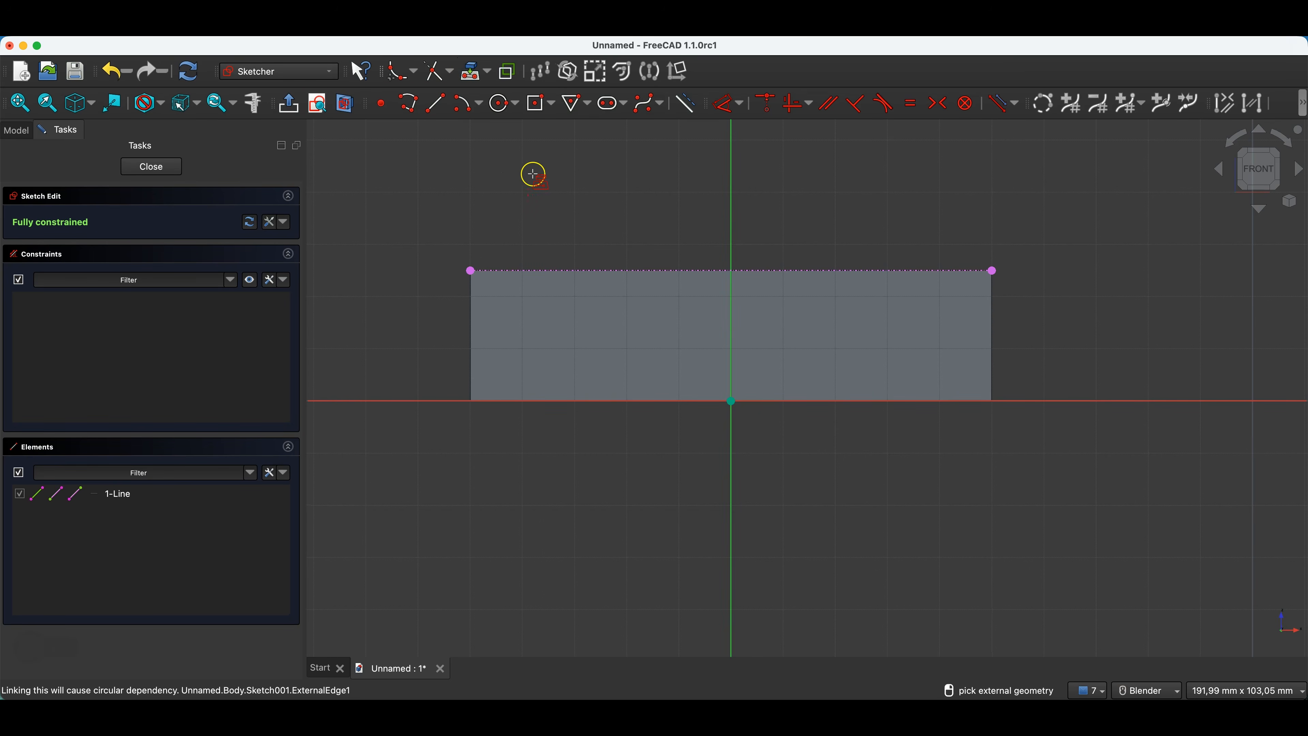
Draw a 10 mm diameter circle centred on the projected top edge, near the block's left corner
{"action": "left_click", "coordinate": [498, 104]}
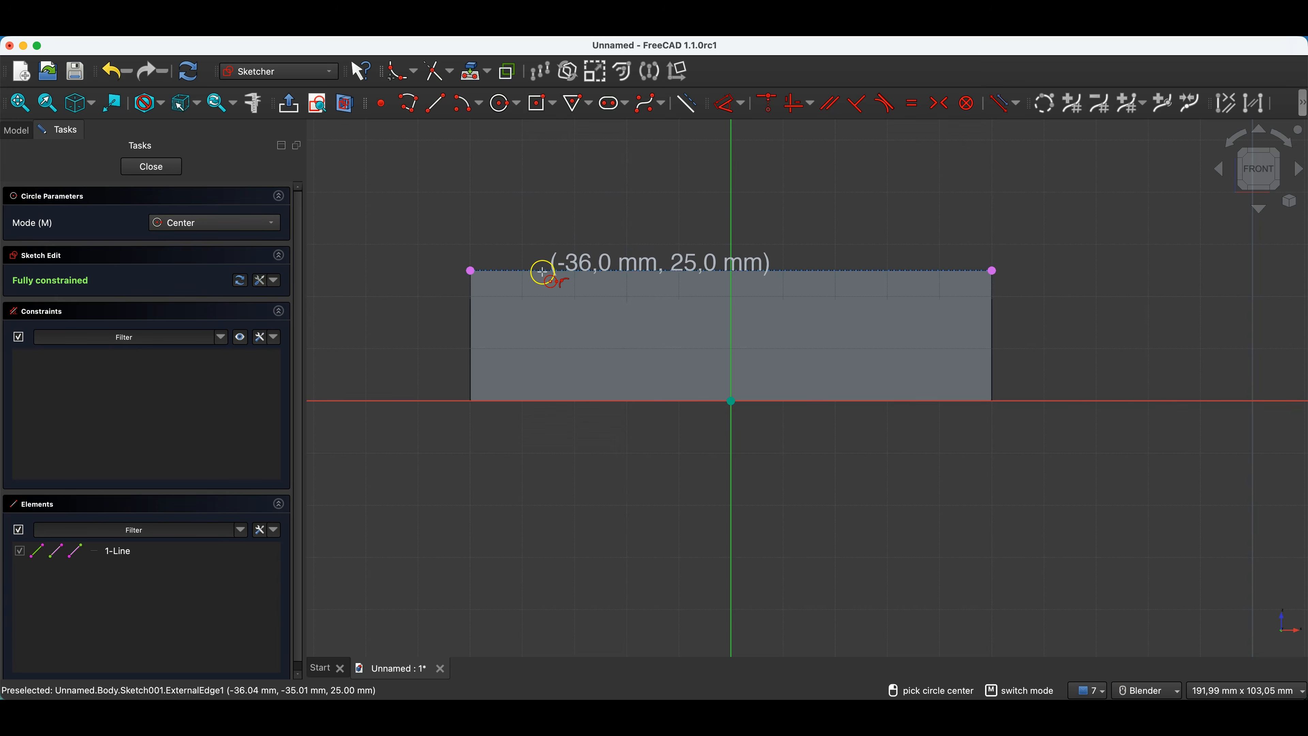
{"action": "left_click", "coordinate": [543, 271]}
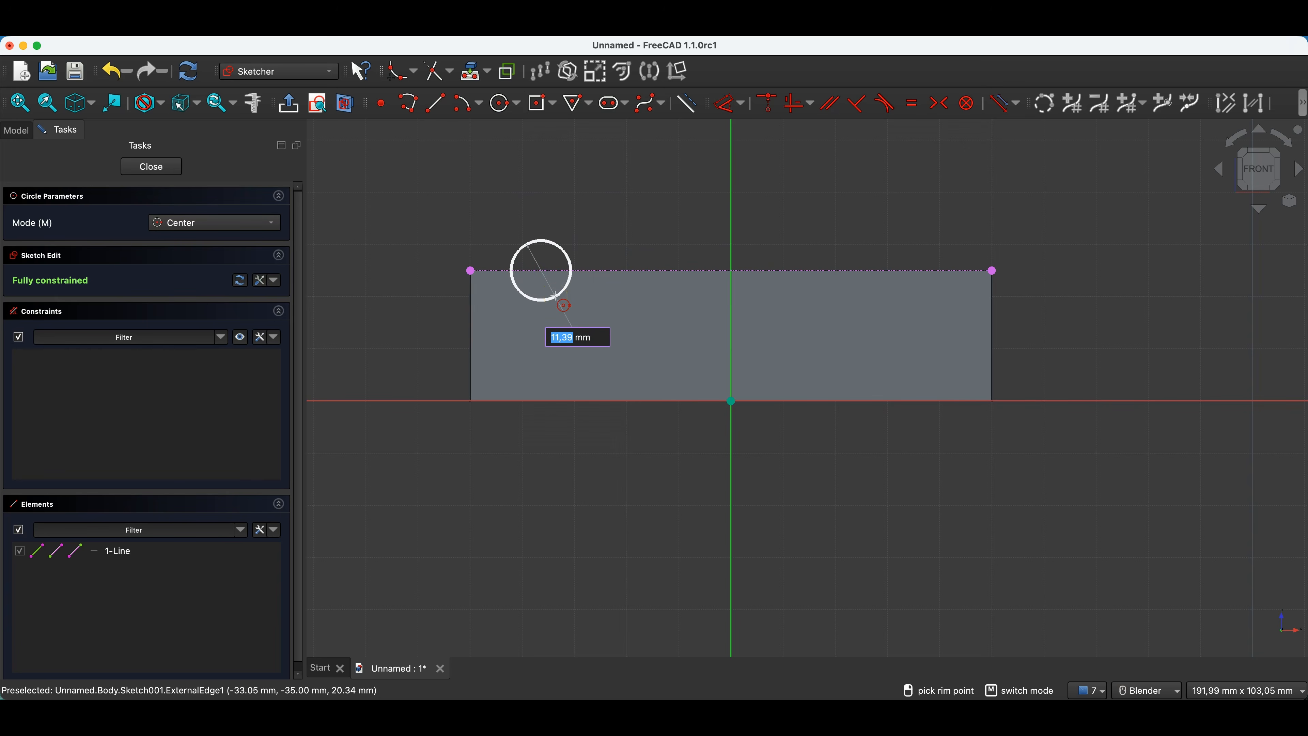
{"action": "type", "text": "10"}
{"action": "key", "text": "Return"}
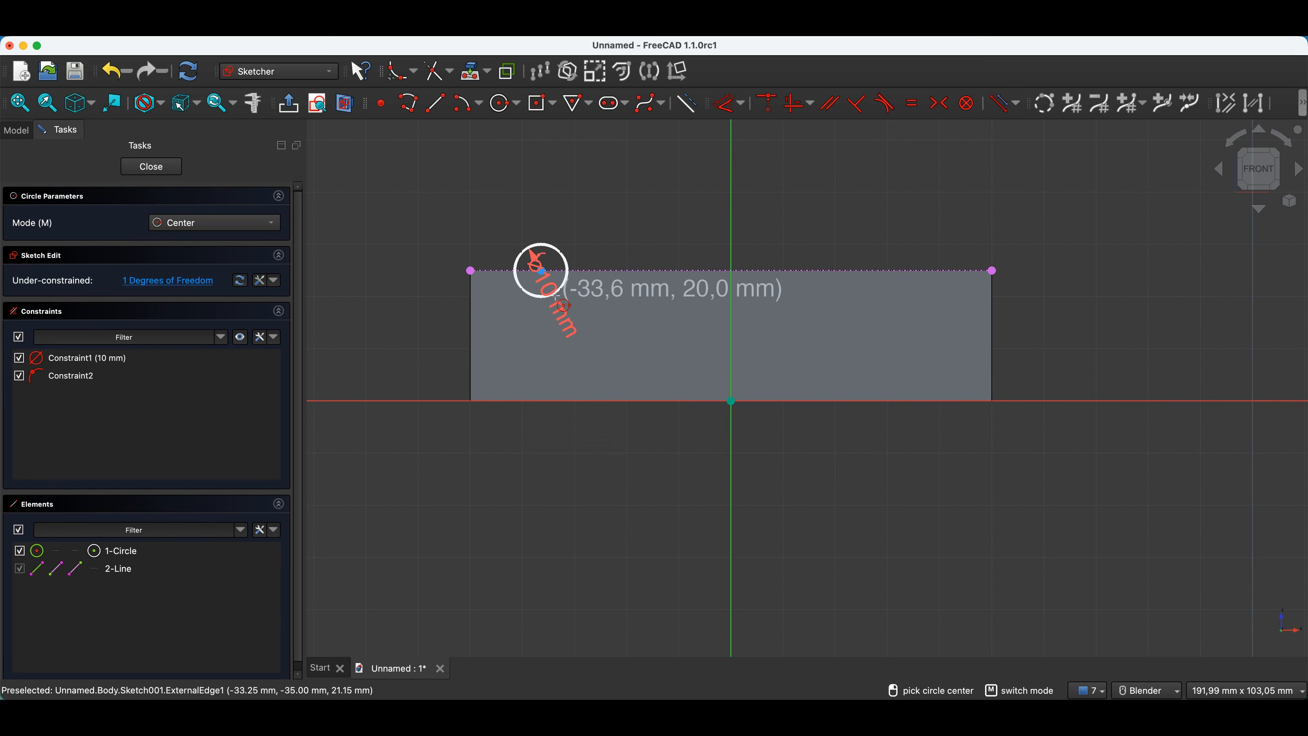
{"action": "key", "text": "Escape"}
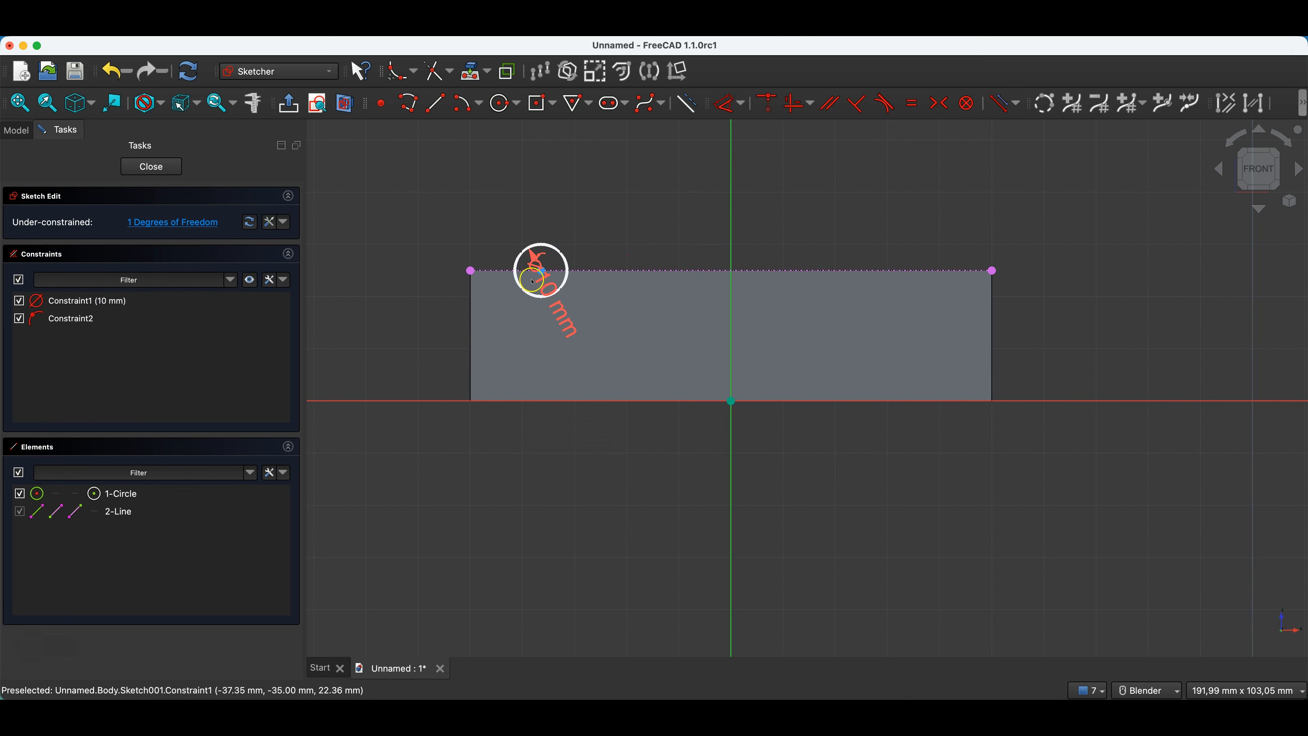
Dimension the circle's centre 10 mm from the projected edge's left endpoint and close the sketch
{"action": "scroll", "coordinate": [542, 276], "scroll_direction": "up", "scroll_amount": 2}
{"action": "scroll", "coordinate": [541, 276], "scroll_direction": "up", "scroll_amount": 2}
{"action": "left_click", "coordinate": [540, 270]}
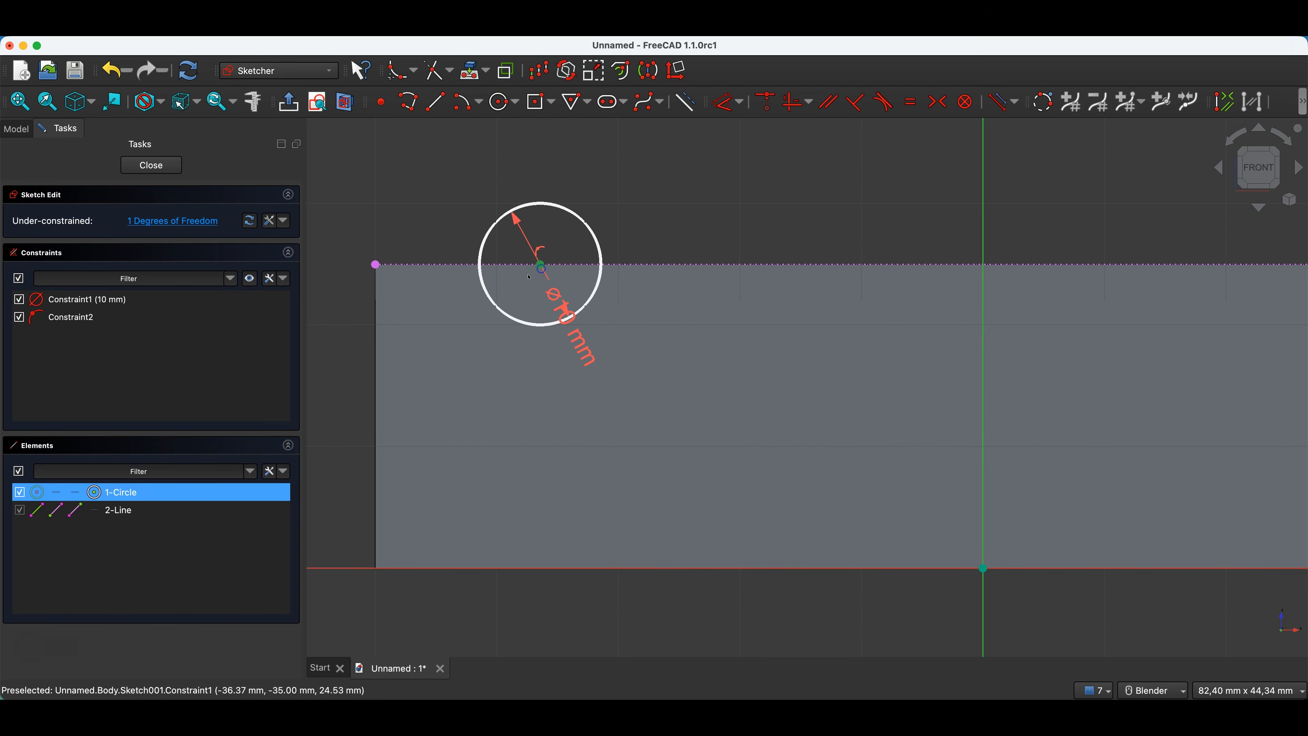
{"action": "left_click", "coordinate": [377, 266]}
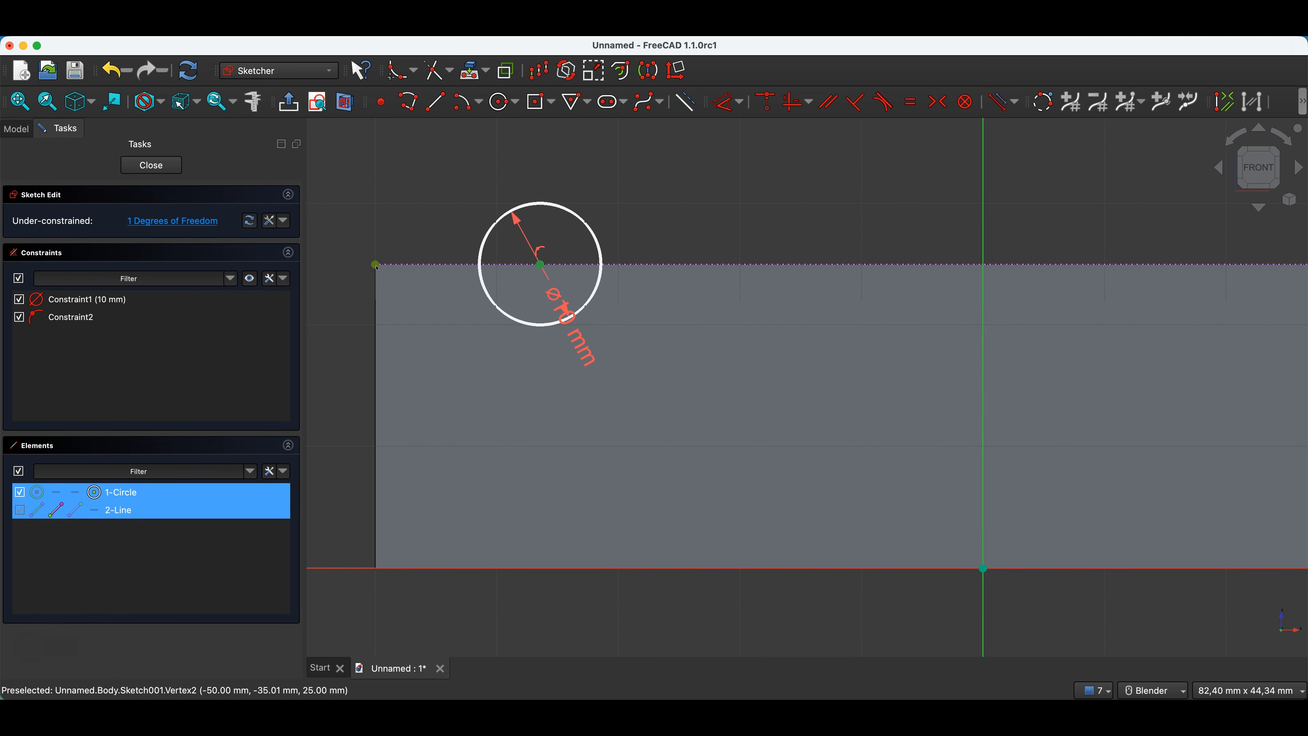
{"action": "key", "text": "d"}
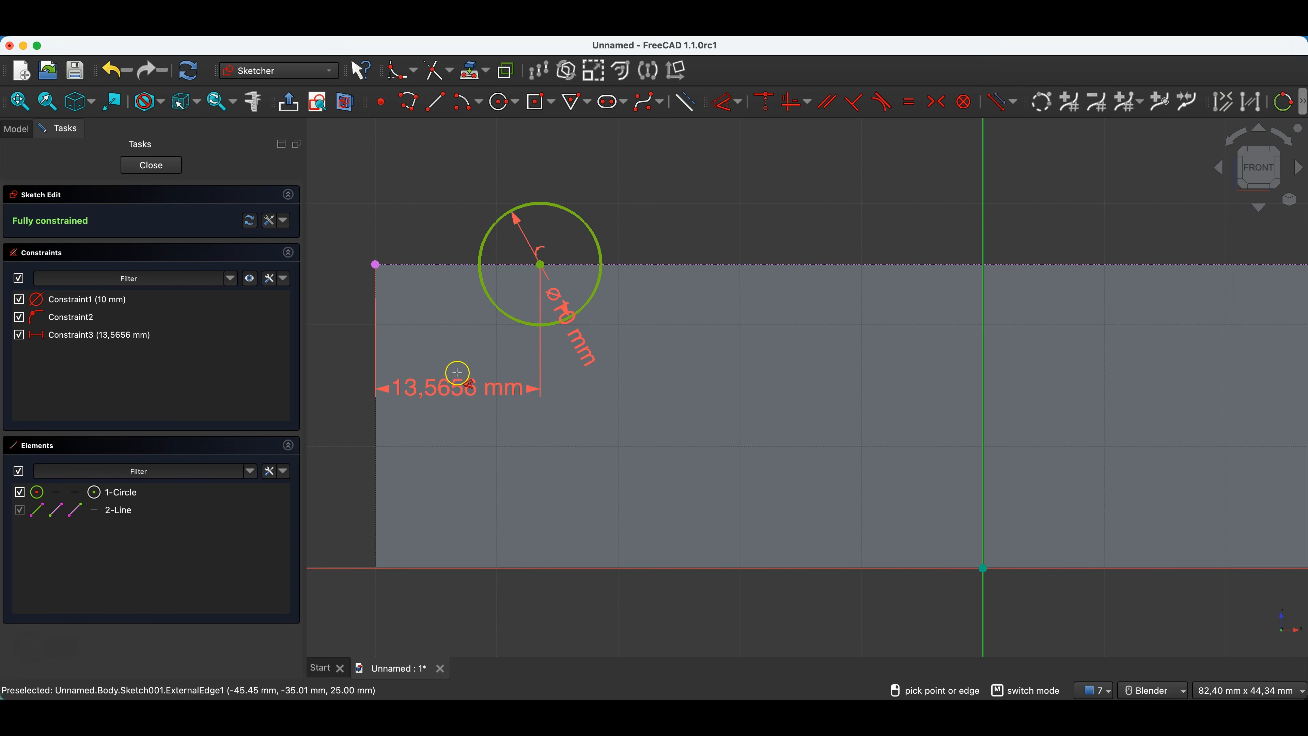
{"action": "left_click", "coordinate": [455, 379]}
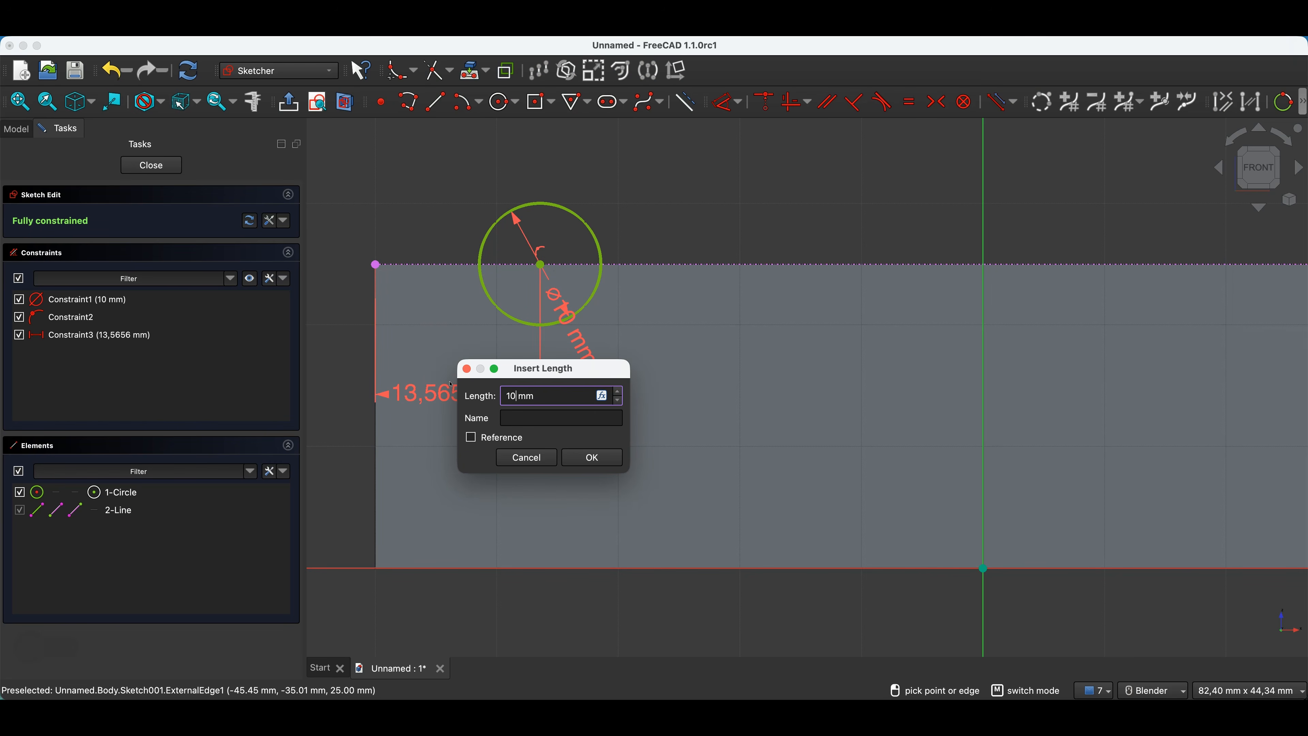
{"action": "key", "text": "Return"}
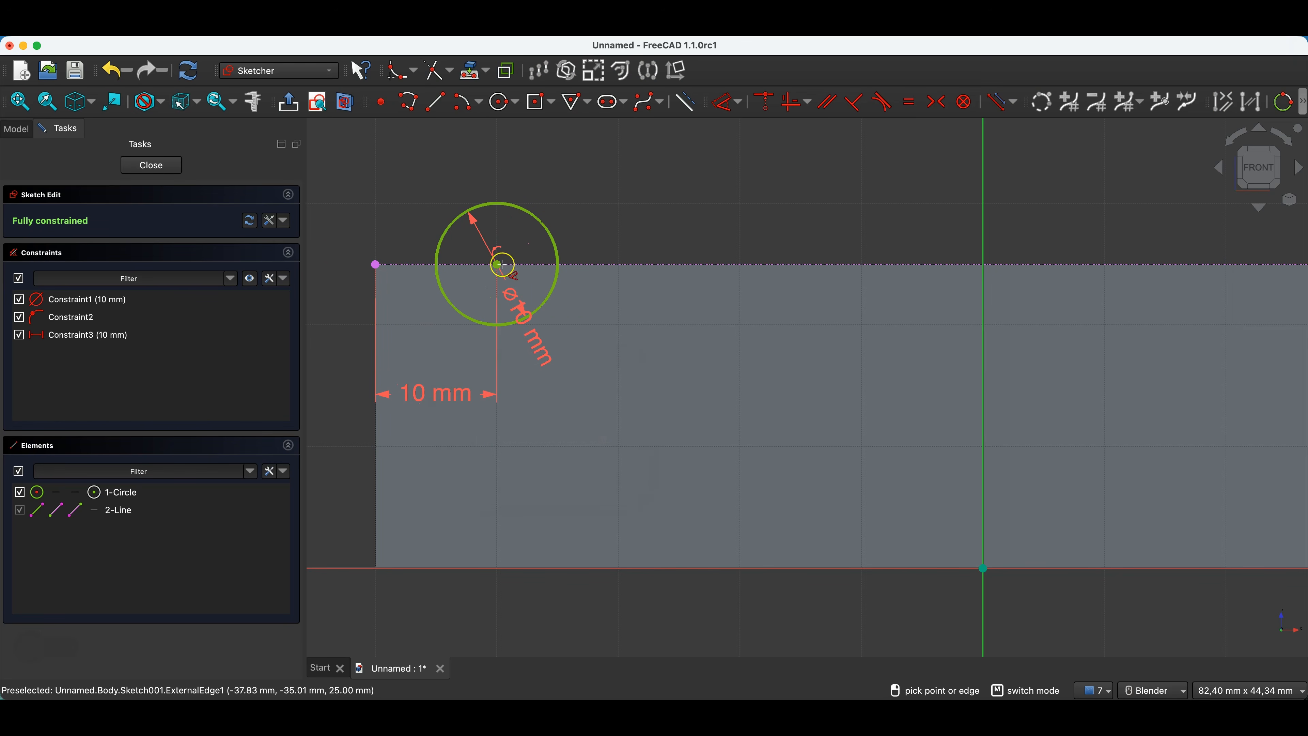
{"action": "left_click", "coordinate": [151, 165]}
Start a sketch on the block's top face and project its front edge and the 10 mm circle as external geometry
{"action": "scroll", "coordinate": [497, 414], "scroll_direction": "down", "scroll_amount": 1}
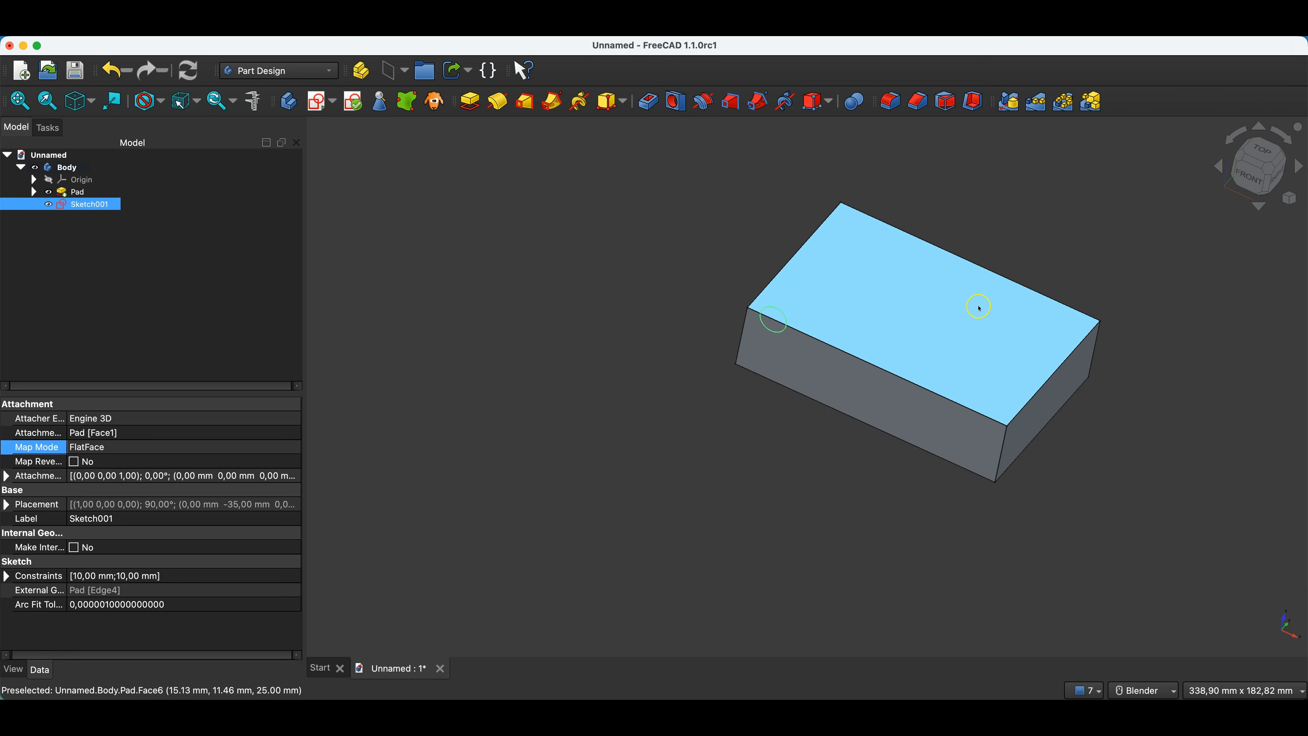
{"action": "left_click", "coordinate": [848, 285]}
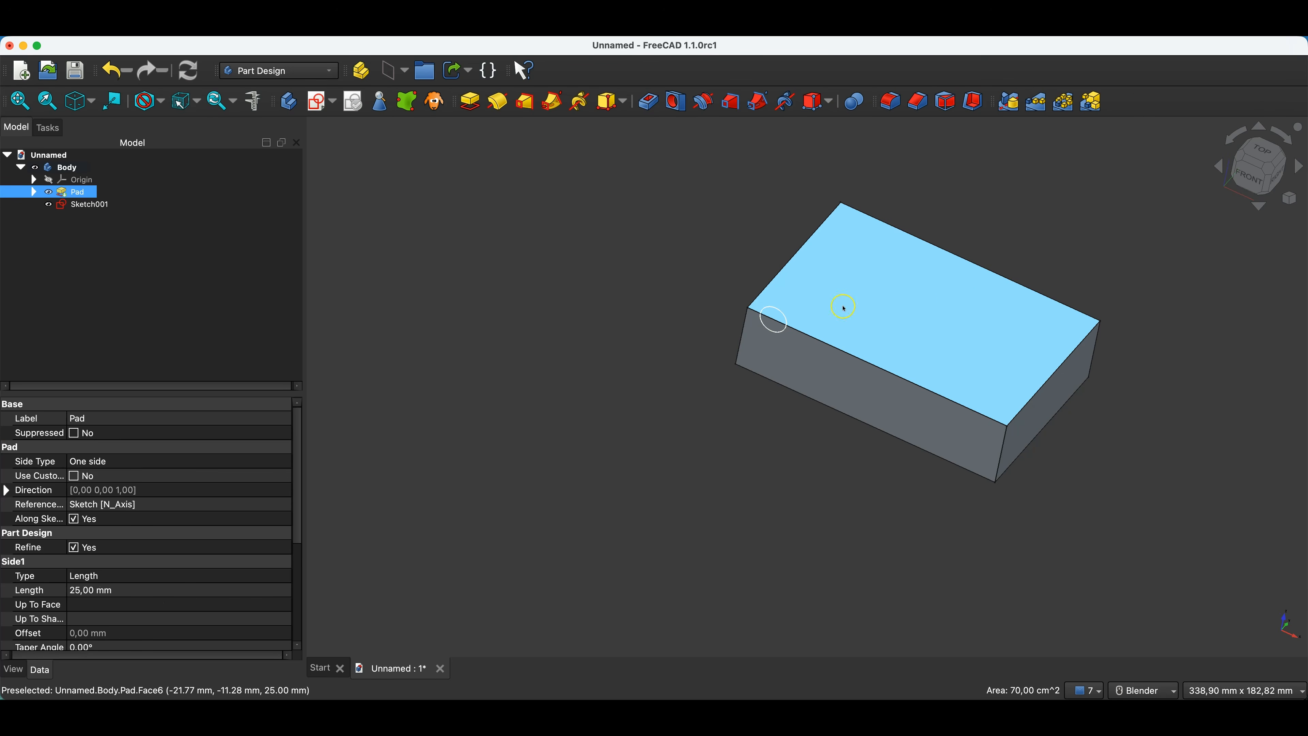
{"action": "left_click", "coordinate": [315, 103]}
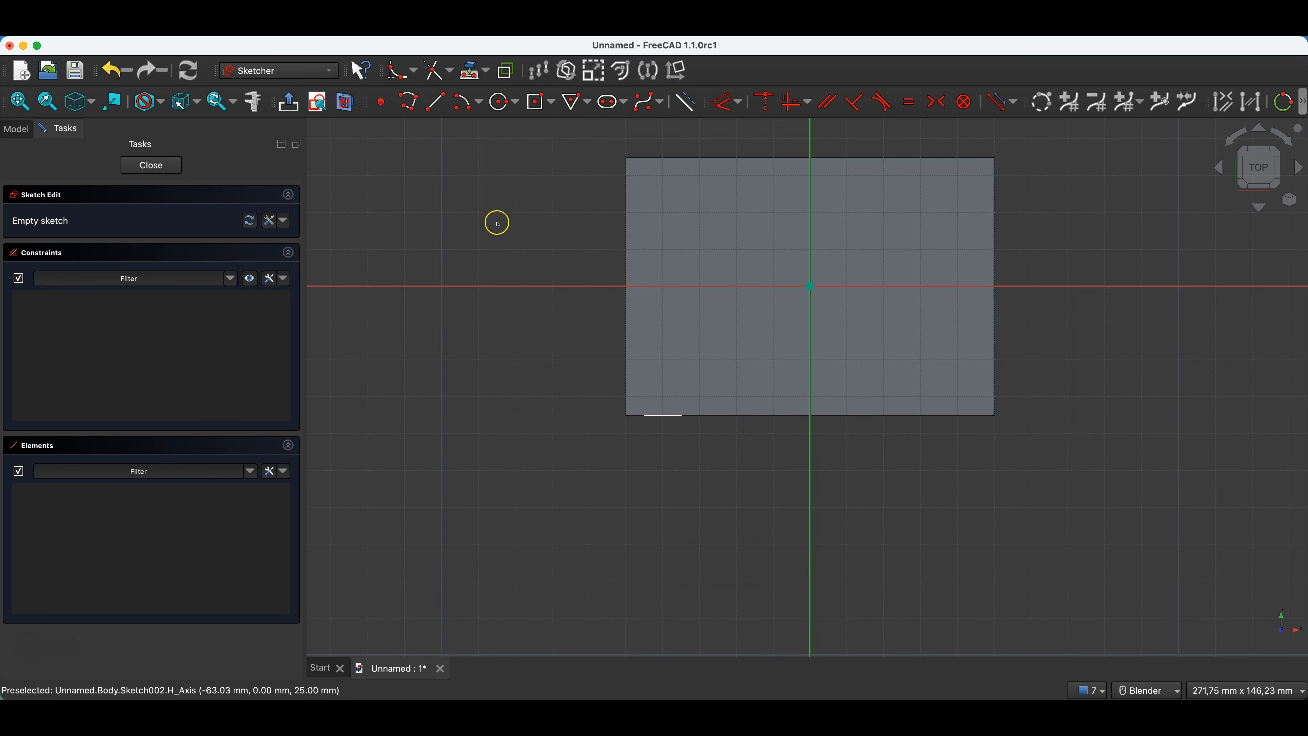
{"action": "left_click", "coordinate": [473, 72]}
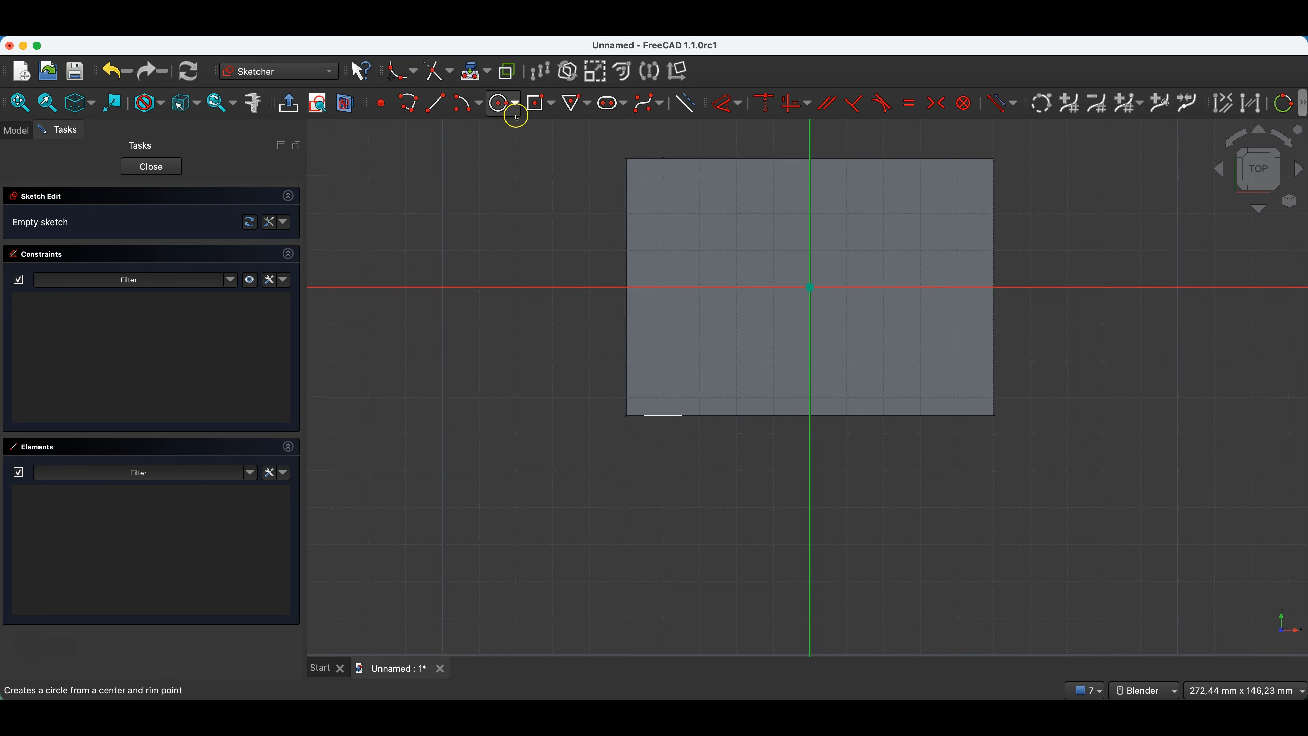
{"action": "left_click", "coordinate": [721, 415]}
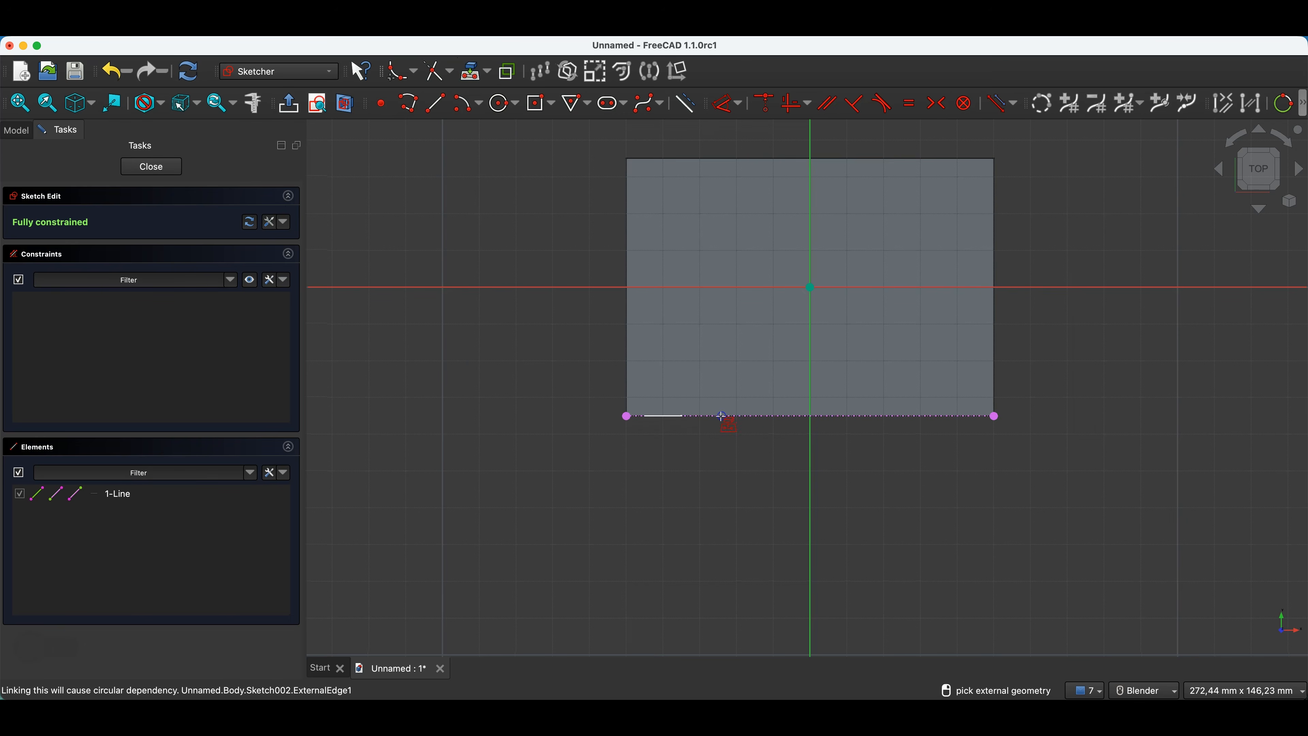
{"action": "scroll", "coordinate": [664, 418], "scroll_direction": "up", "scroll_amount": 3}
{"action": "left_click", "coordinate": [664, 423]}
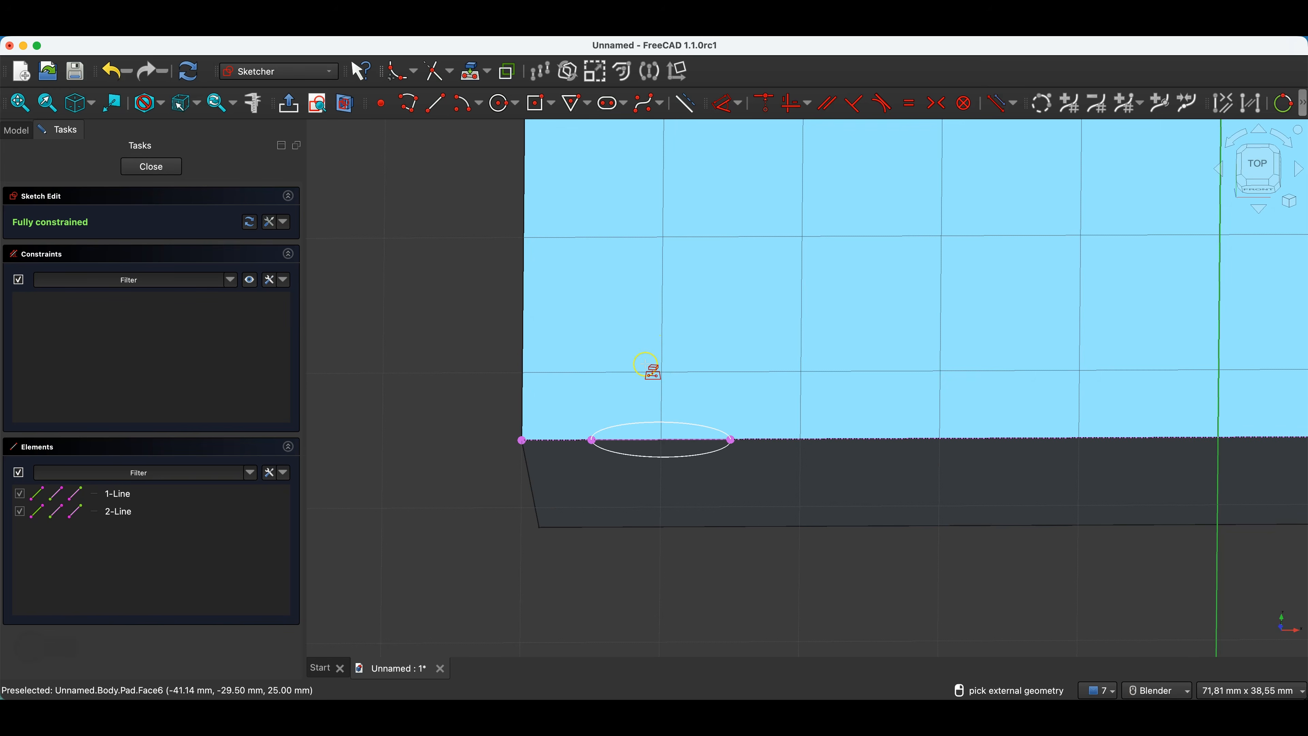
Undo the projected external geometry and project only the 10 mm circle onto the top-face sketch as external geometry
{"action": "left_click", "coordinate": [1256, 165]}
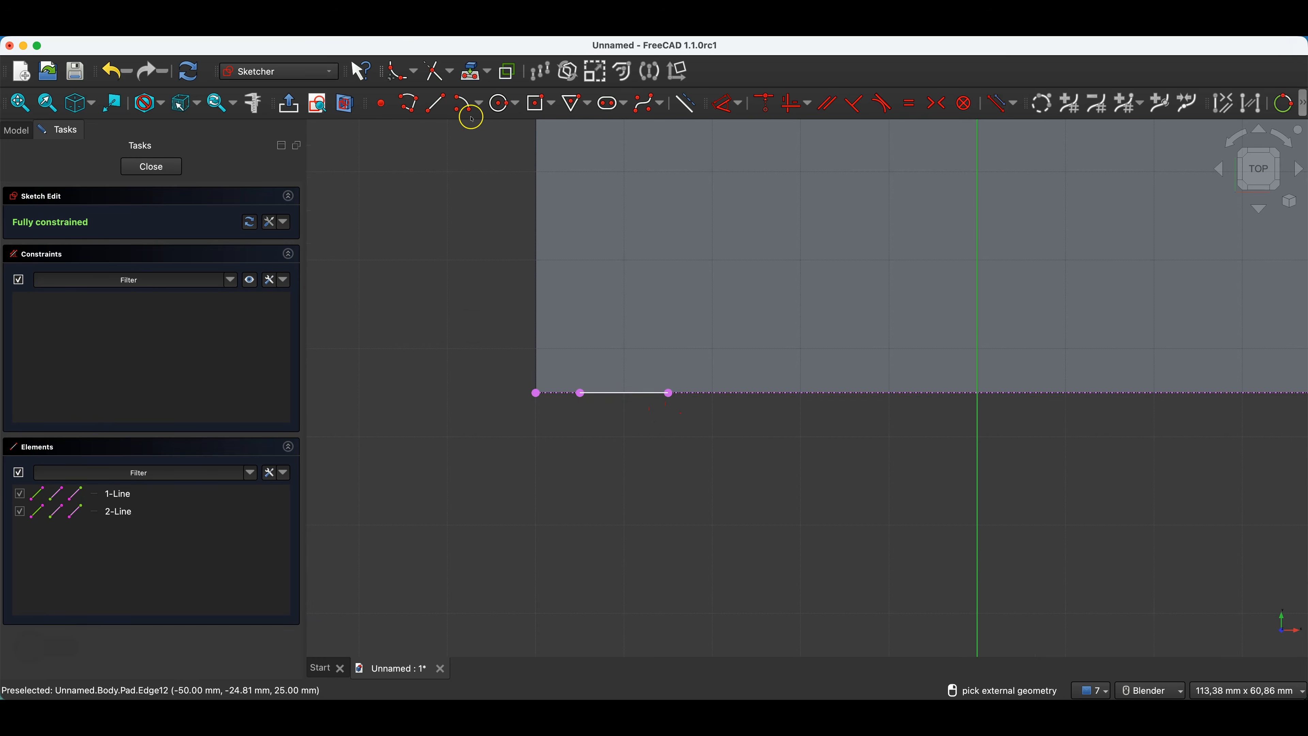
{"action": "left_click", "coordinate": [465, 77]}
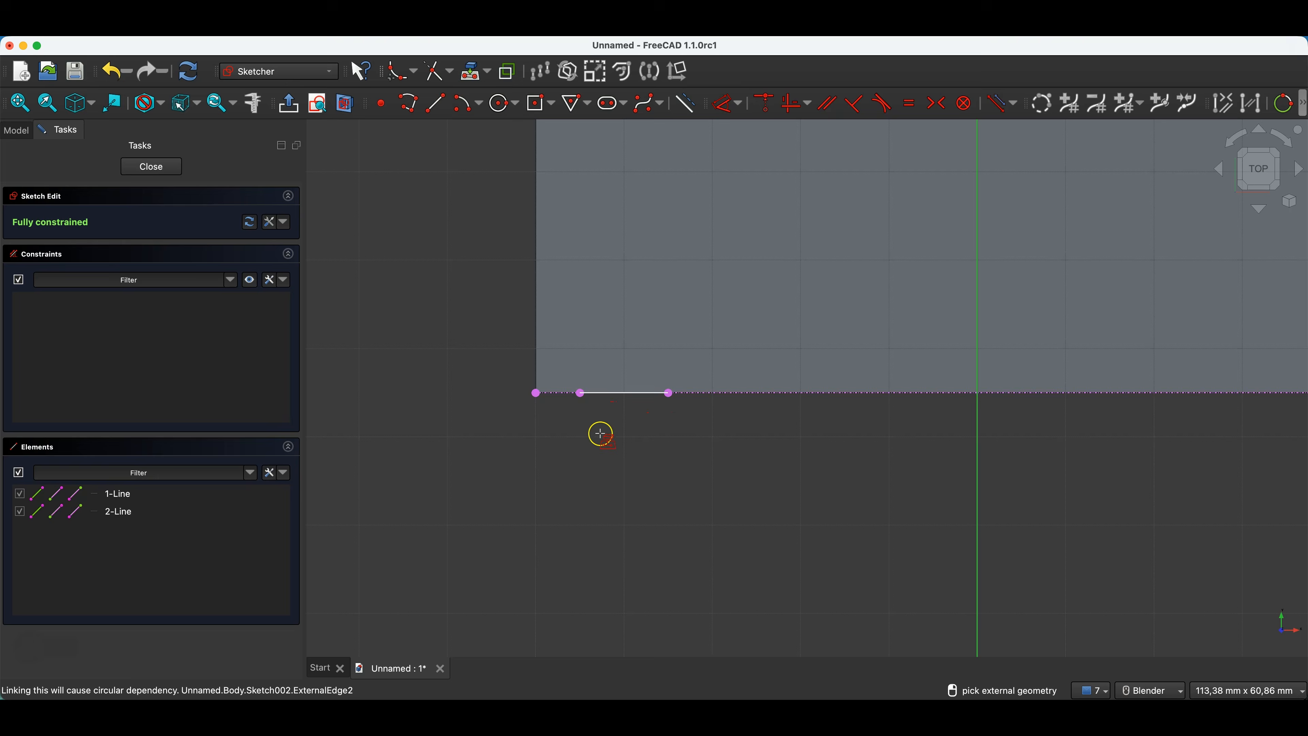
{"action": "key", "text": "ctrl+z"}
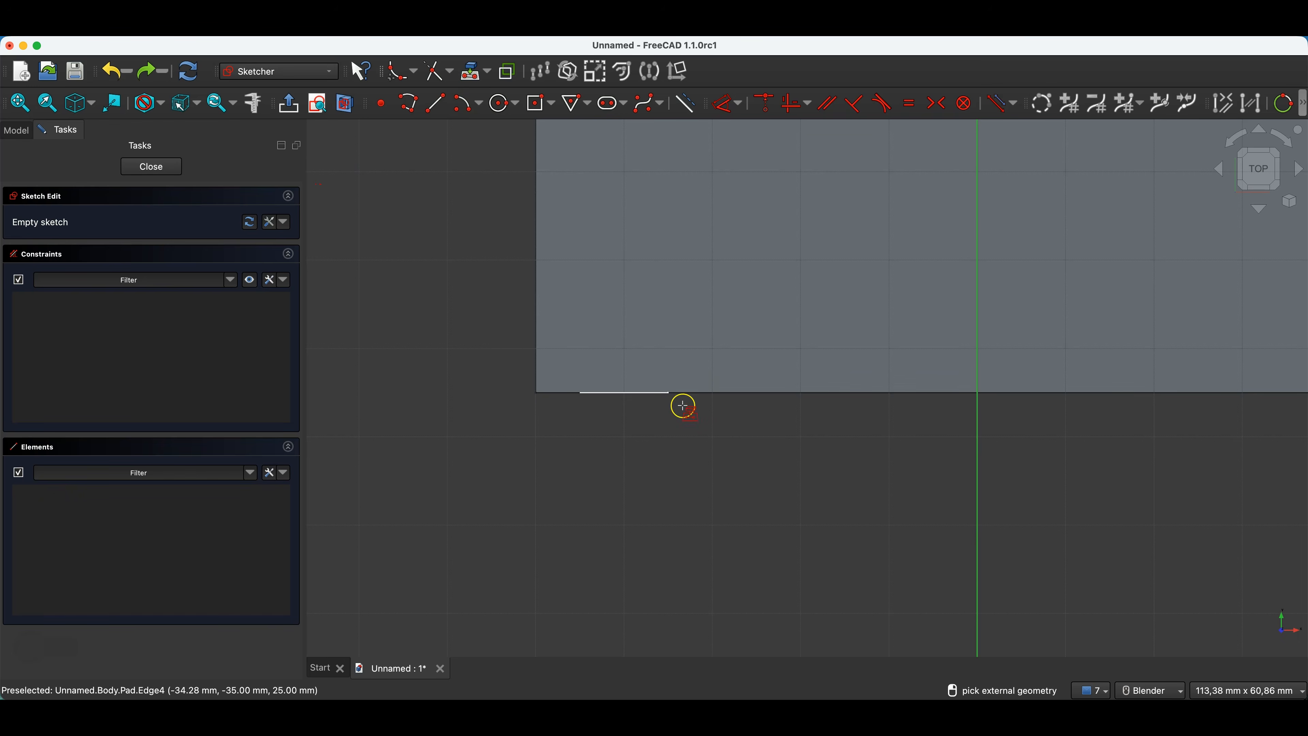
{"action": "middle_click_drag", "start_coordinate": [680, 406], "coordinate": [677, 380]}
{"action": "left_click", "coordinate": [593, 315]}
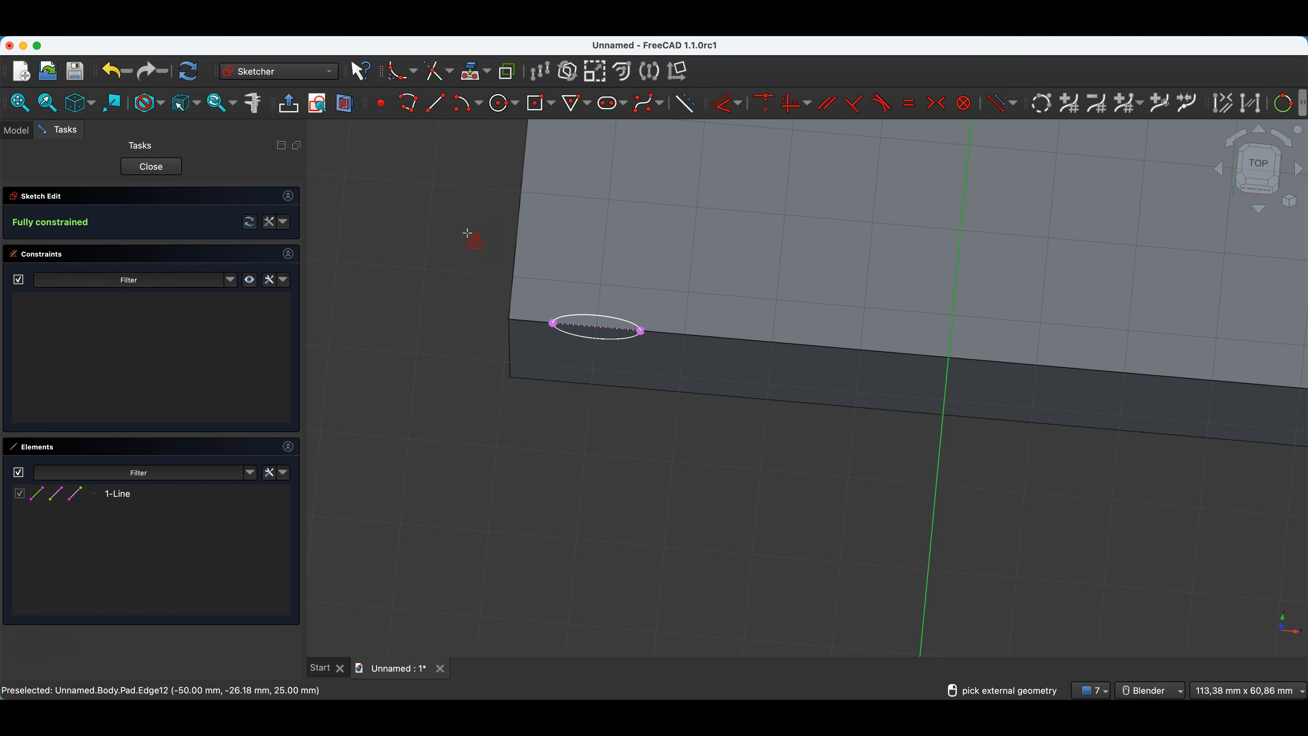
{"action": "key", "text": "Escape"}
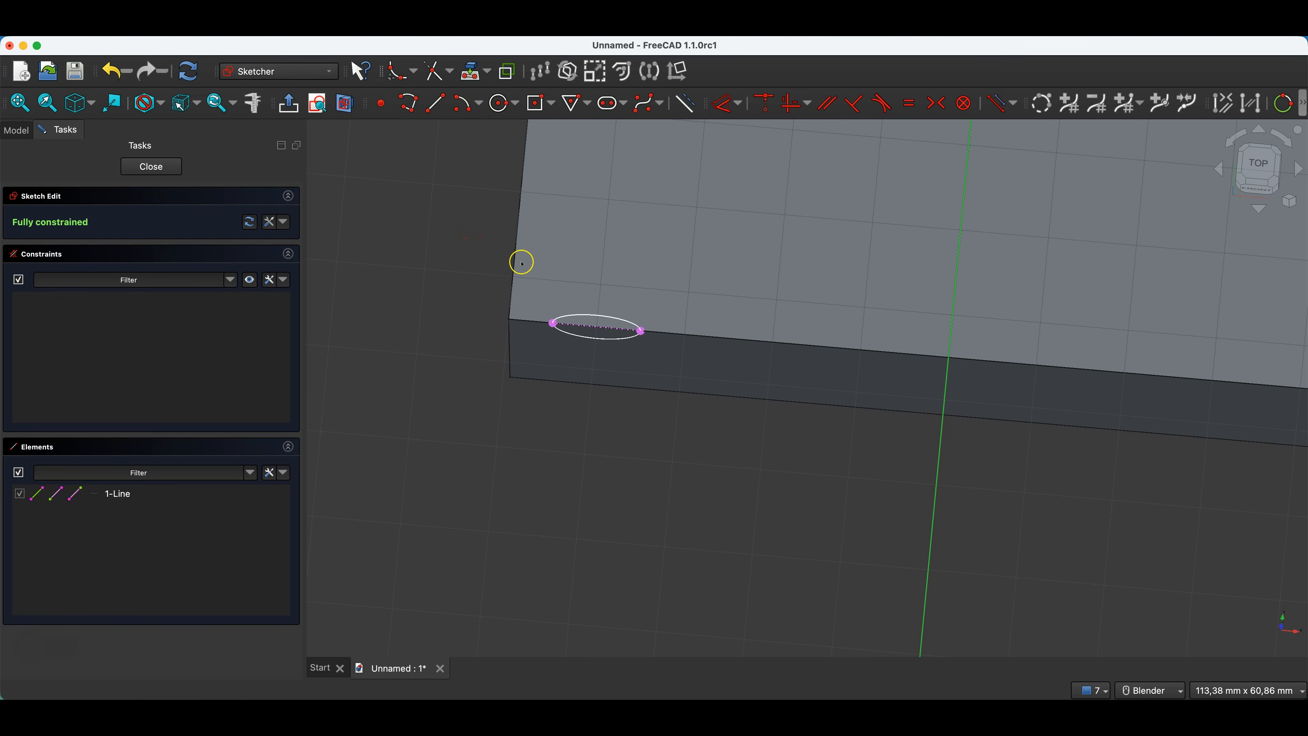
Draw a four-segment polyline from the projected circle: about 13 mm vertical, sloped, horizontal, and vertical up to near the block's back edge
{"action": "left_click", "coordinate": [1257, 167]}
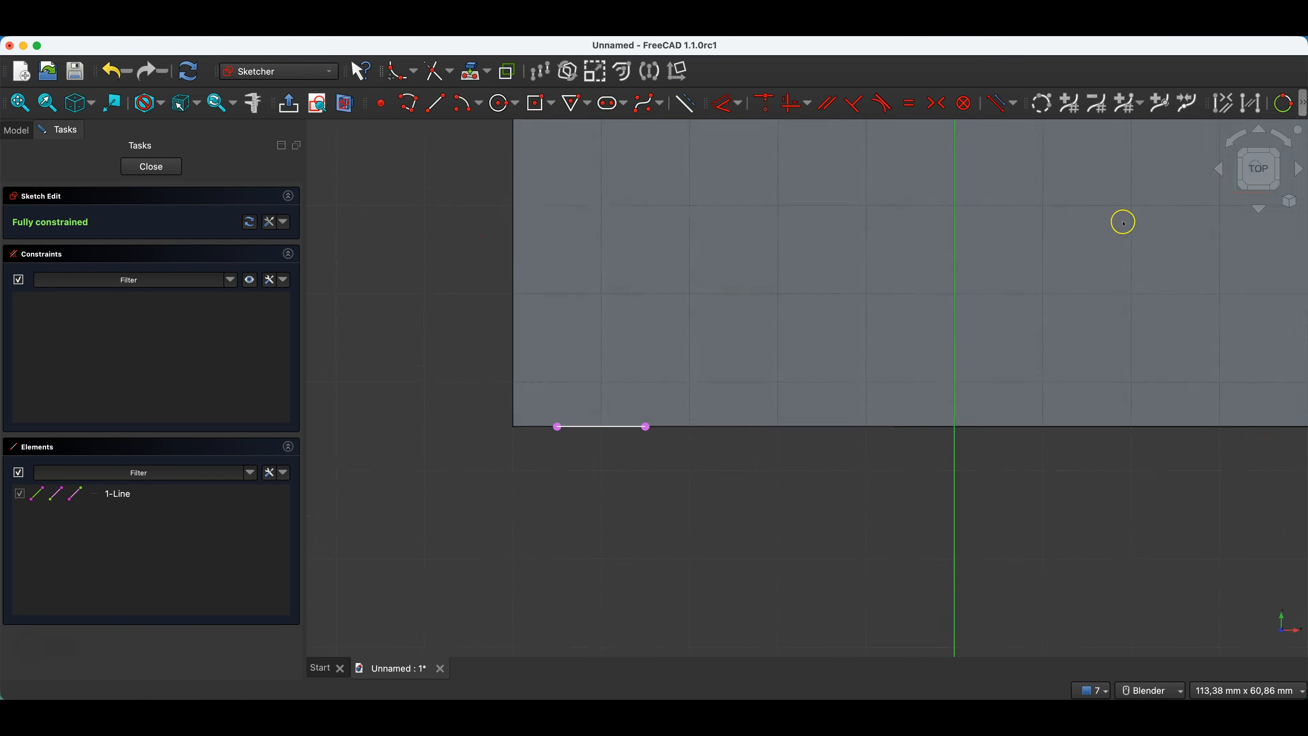
{"action": "scroll", "coordinate": [499, 230], "scroll_direction": "down", "scroll_amount": 3}
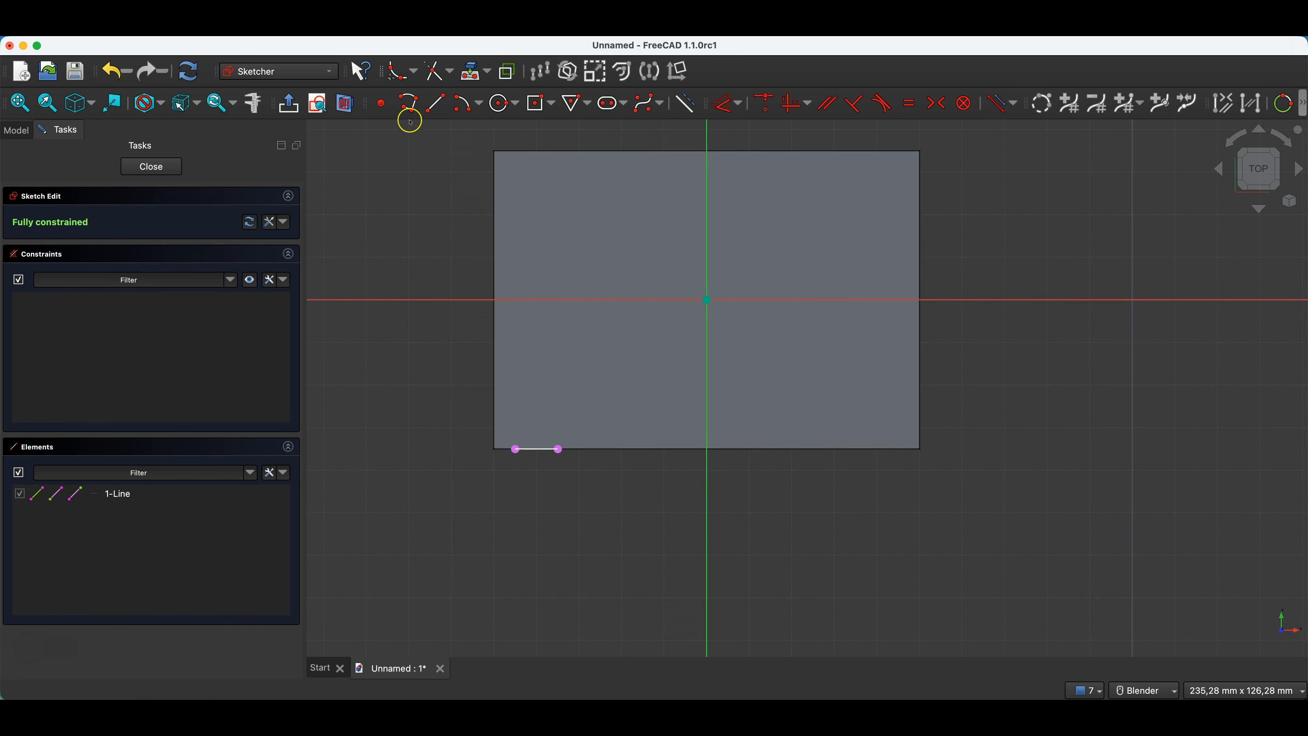
{"action": "left_click", "coordinate": [408, 104]}
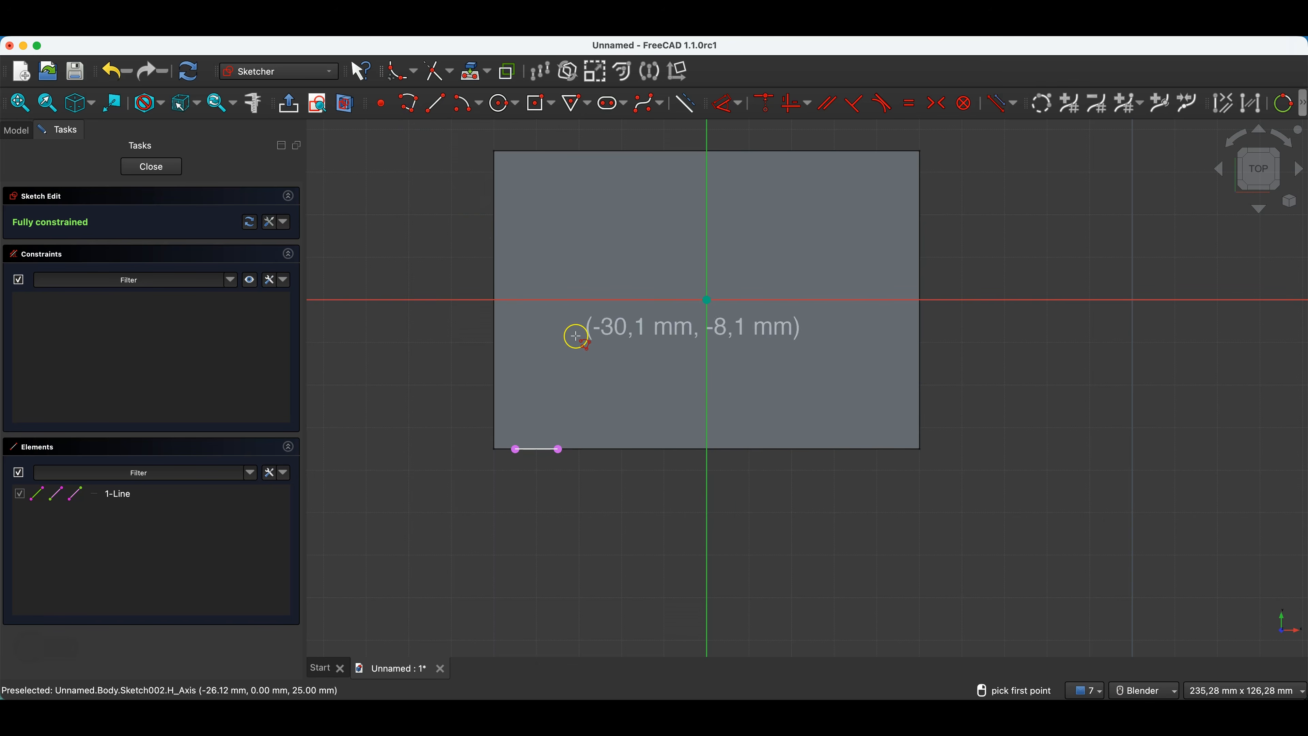
{"action": "left_click", "coordinate": [537, 444]}
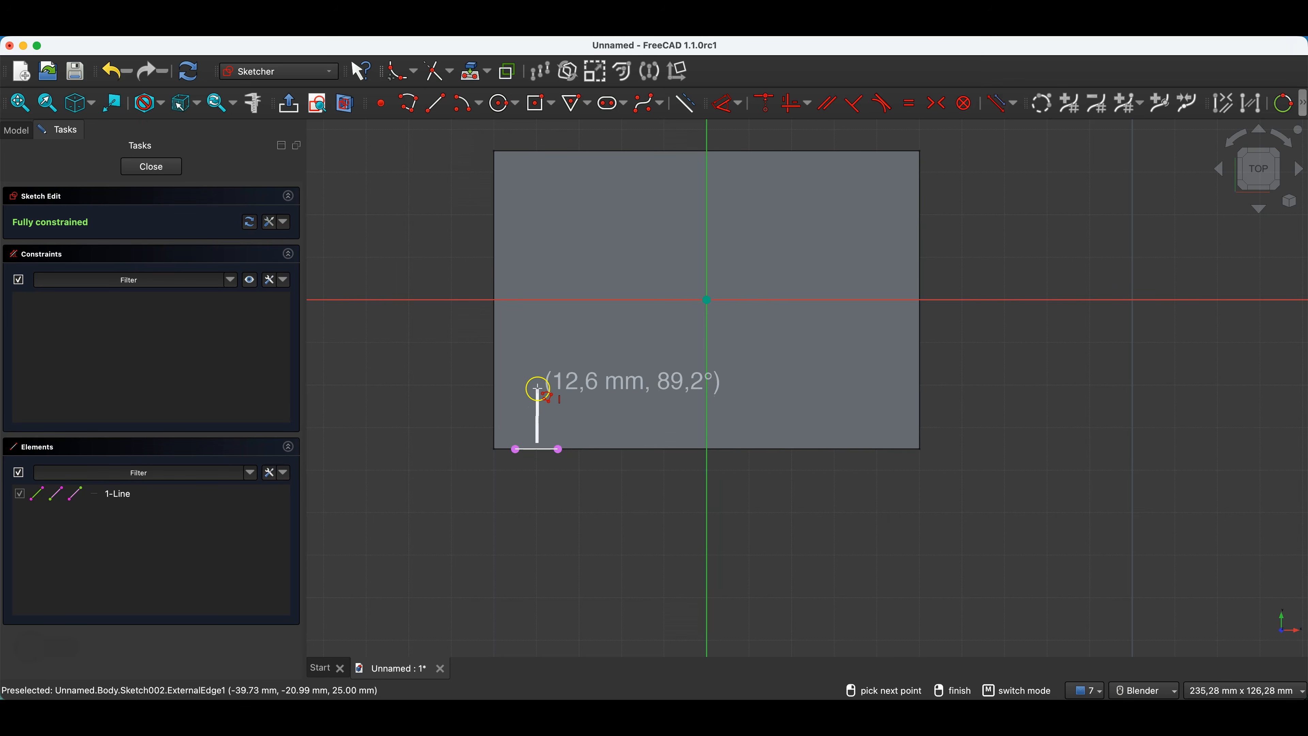
{"action": "left_click", "coordinate": [537, 387]}
{"action": "left_click", "coordinate": [620, 352]}
{"action": "left_click", "coordinate": [799, 352]}
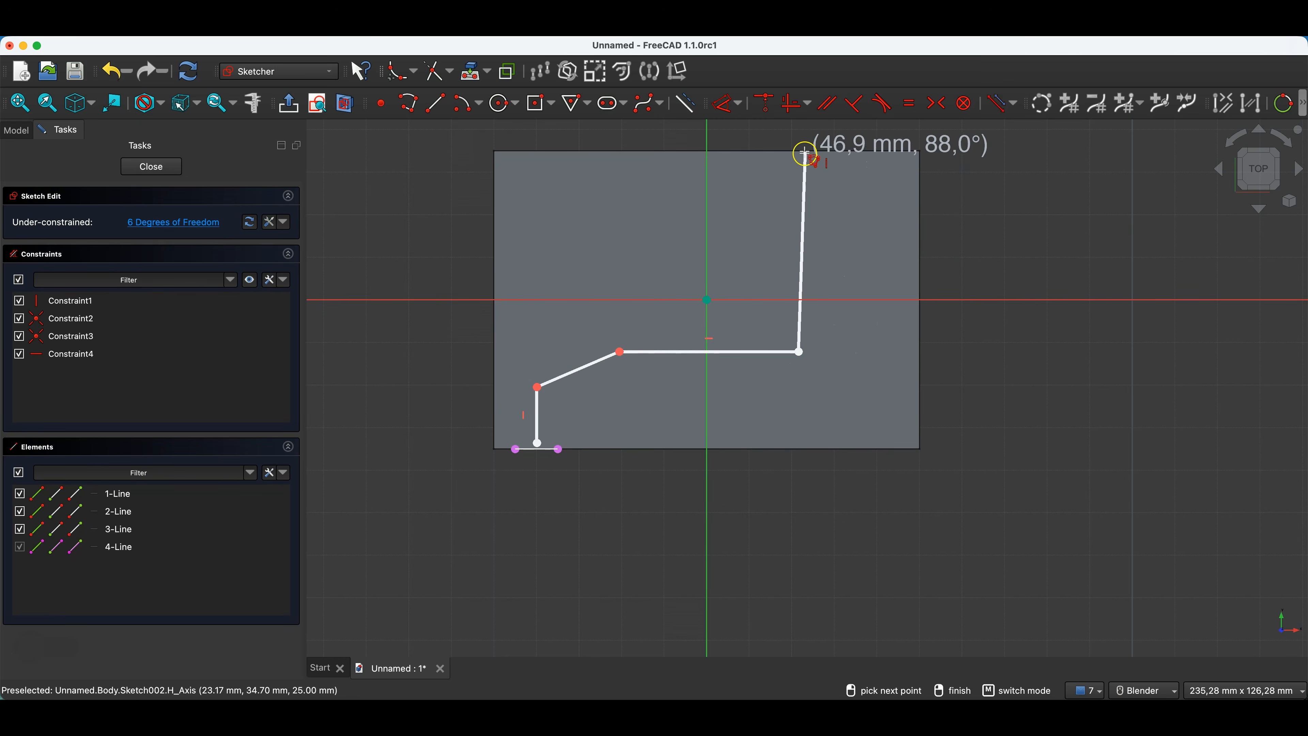
{"action": "left_click", "coordinate": [799, 157]}
{"action": "right_click", "coordinate": [774, 201]}
{"action": "right_click", "coordinate": [734, 208]}
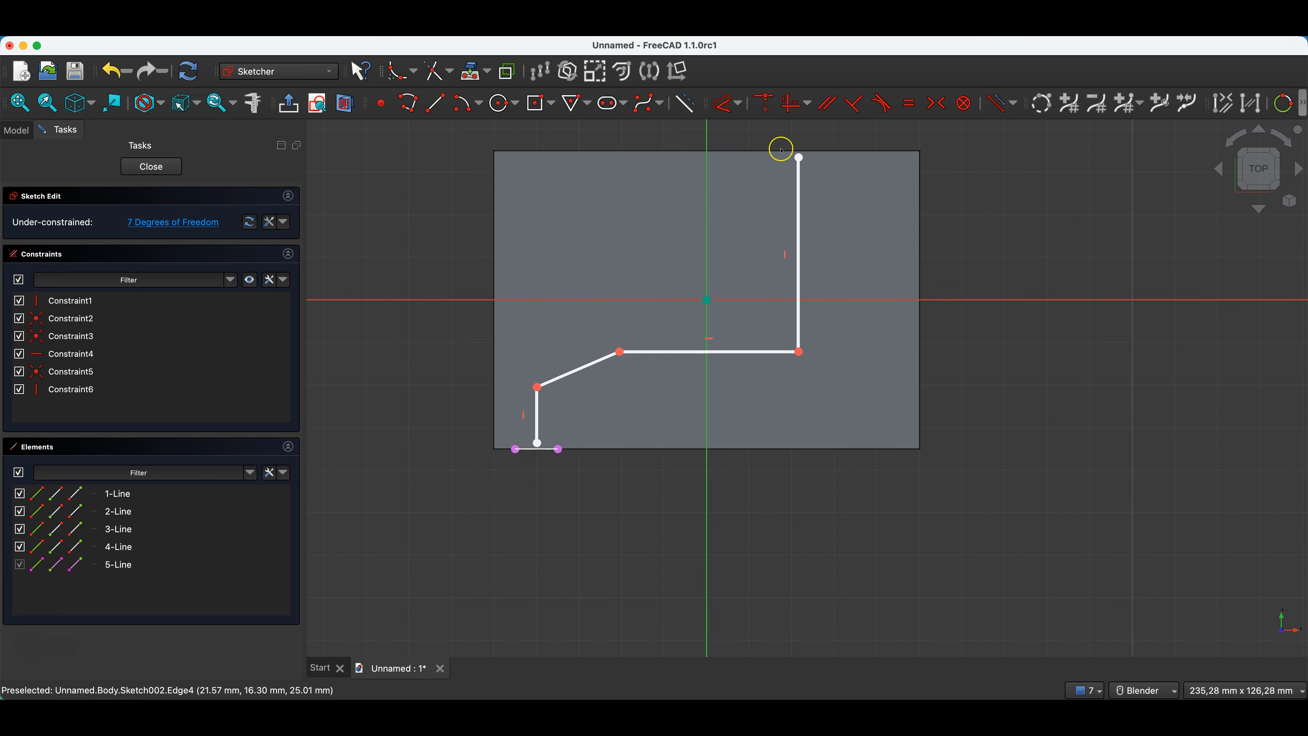
Project the block's back edge as external geometry and constrain the polyline's far endpoint onto it
{"action": "left_click", "coordinate": [467, 75]}
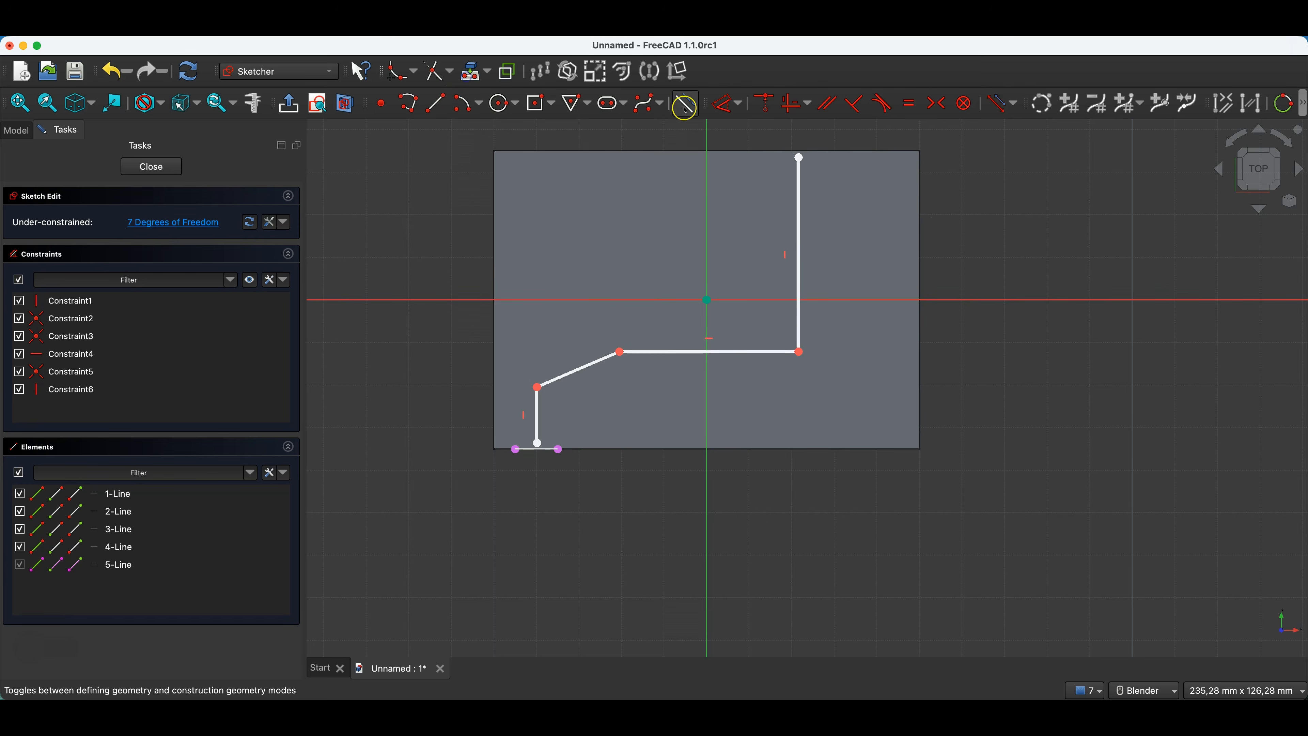
{"action": "left_click", "coordinate": [749, 151]}
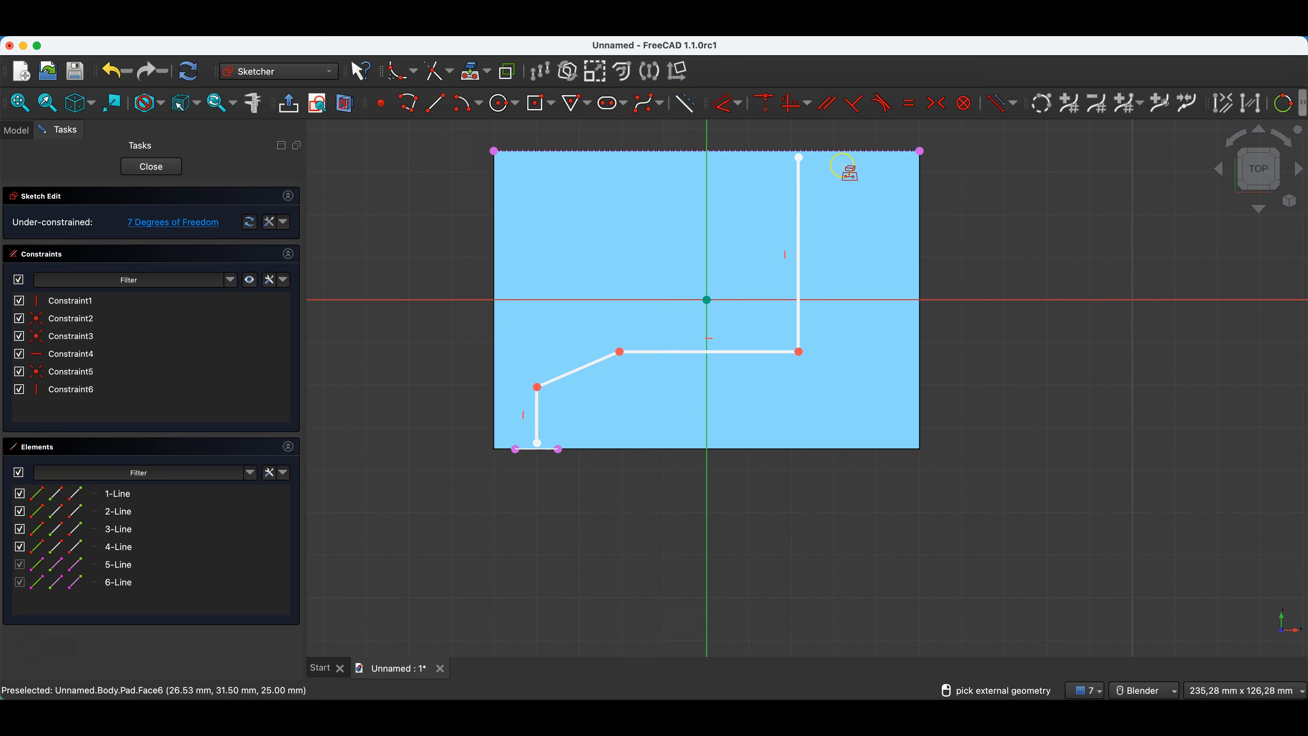
{"action": "right_click", "coordinate": [992, 218]}
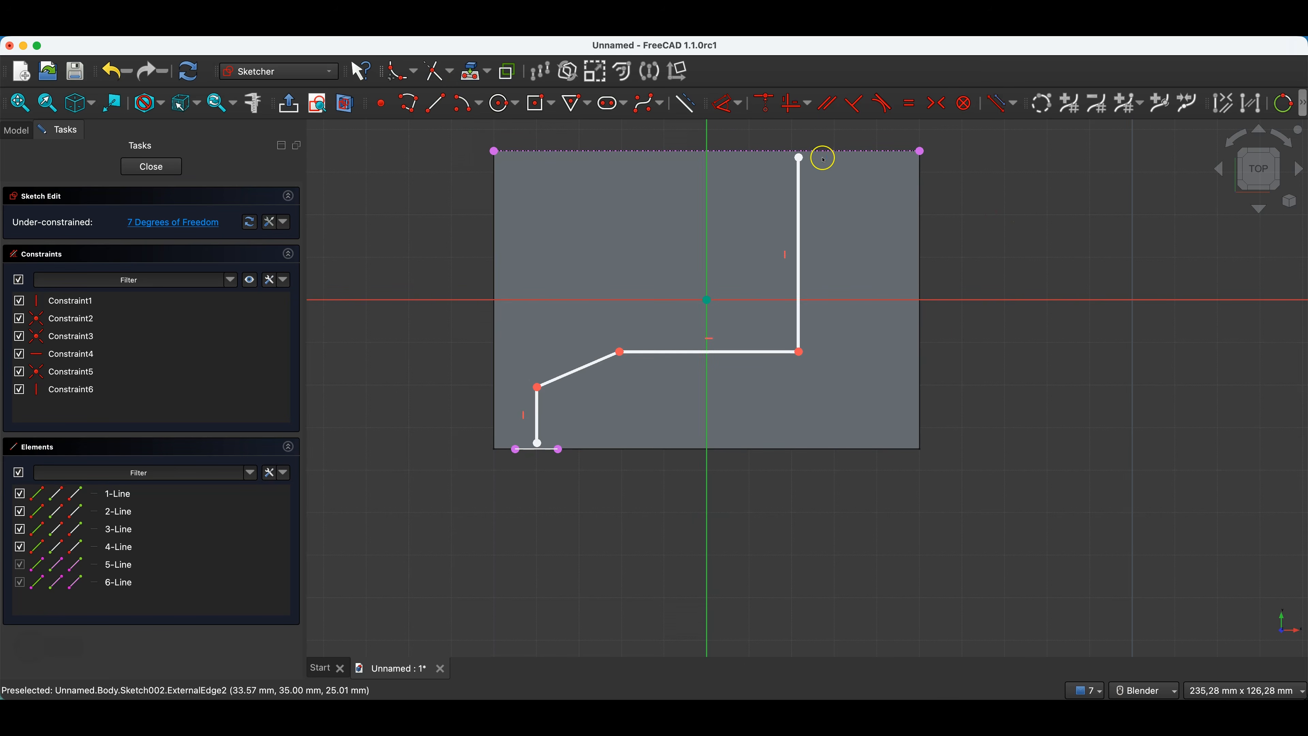
{"action": "left_click", "coordinate": [798, 158]}
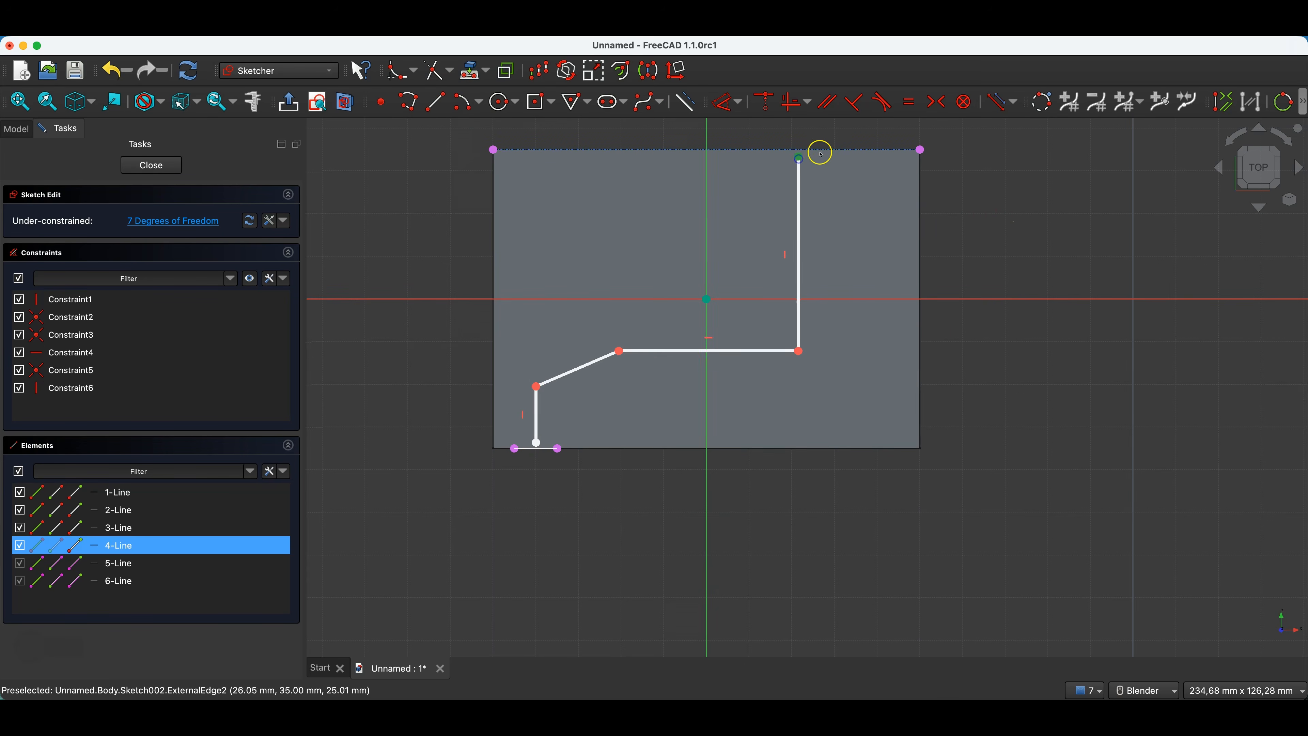
{"action": "left_click", "coordinate": [822, 151]}
{"action": "left_click", "coordinate": [766, 104]}
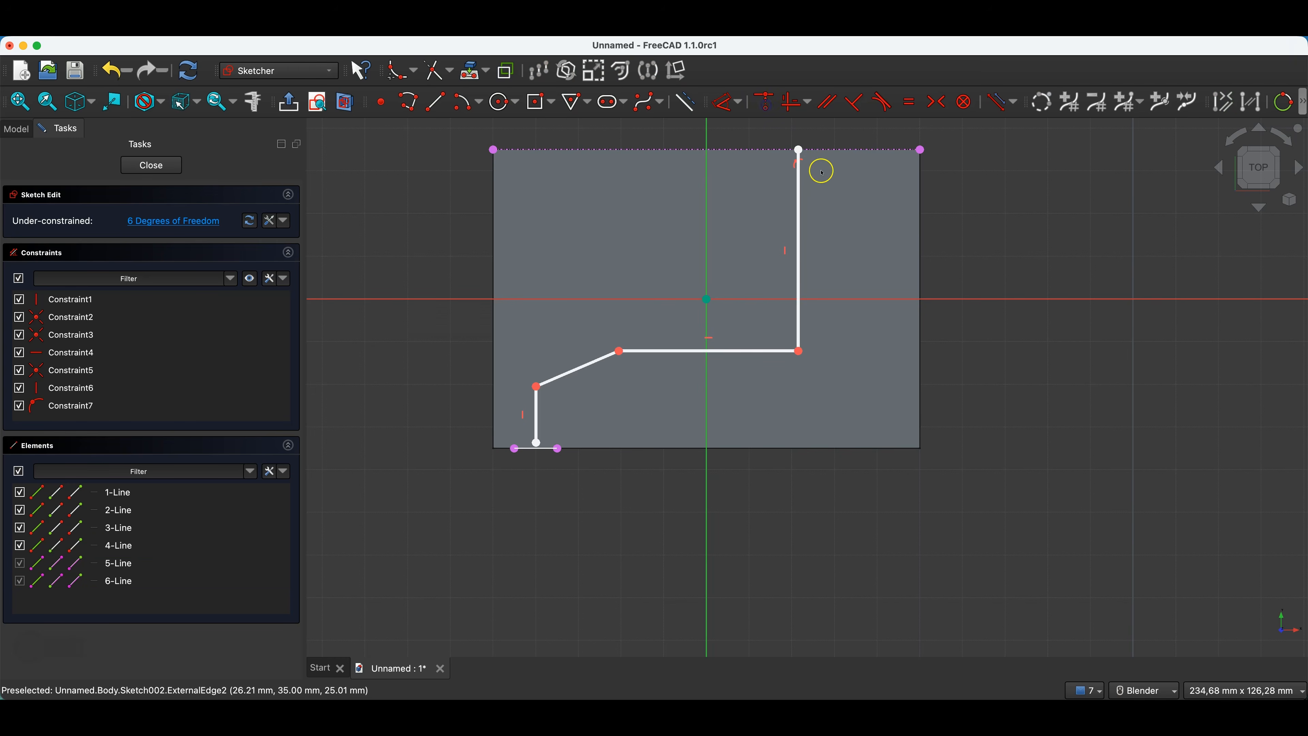
Constrain the polyline's start point symmetric between the projected circle's endpoints and move the sloped segment farther from the front edge
{"action": "scroll", "coordinate": [535, 464], "scroll_direction": "up", "scroll_amount": 3}
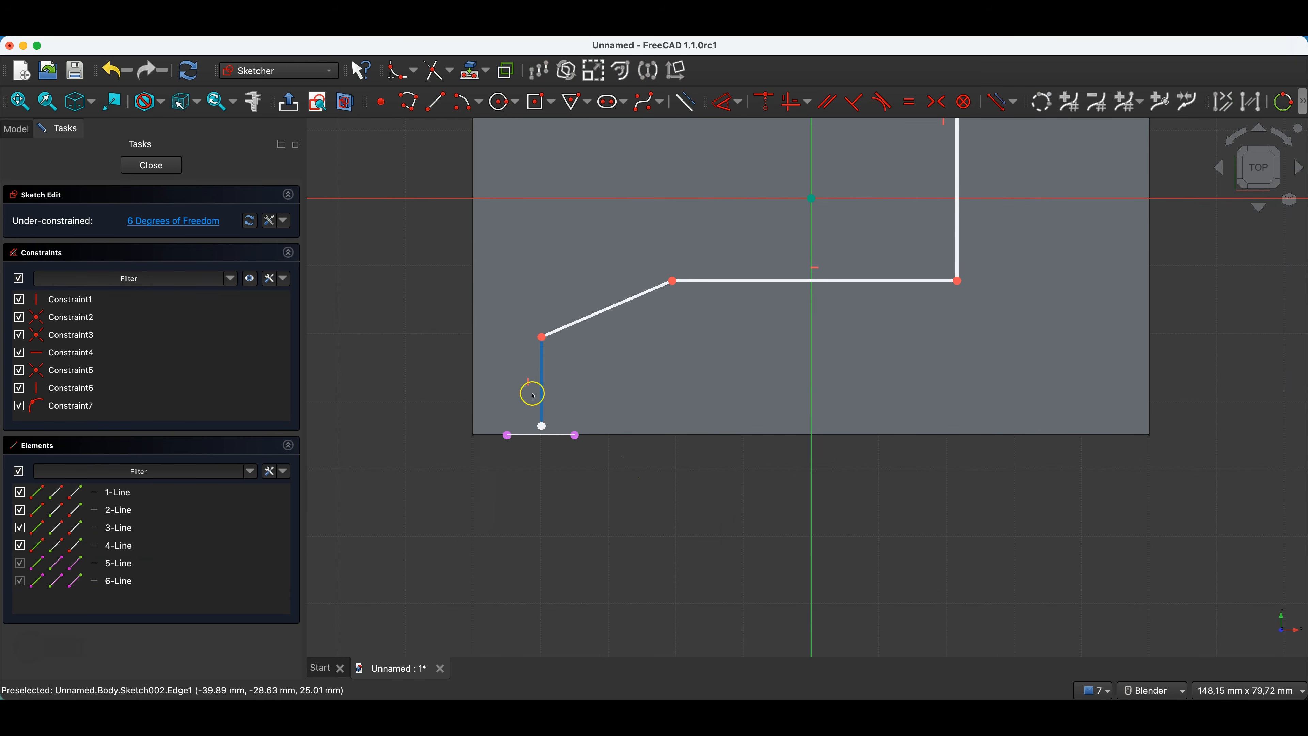
{"action": "left_click", "coordinate": [507, 436]}
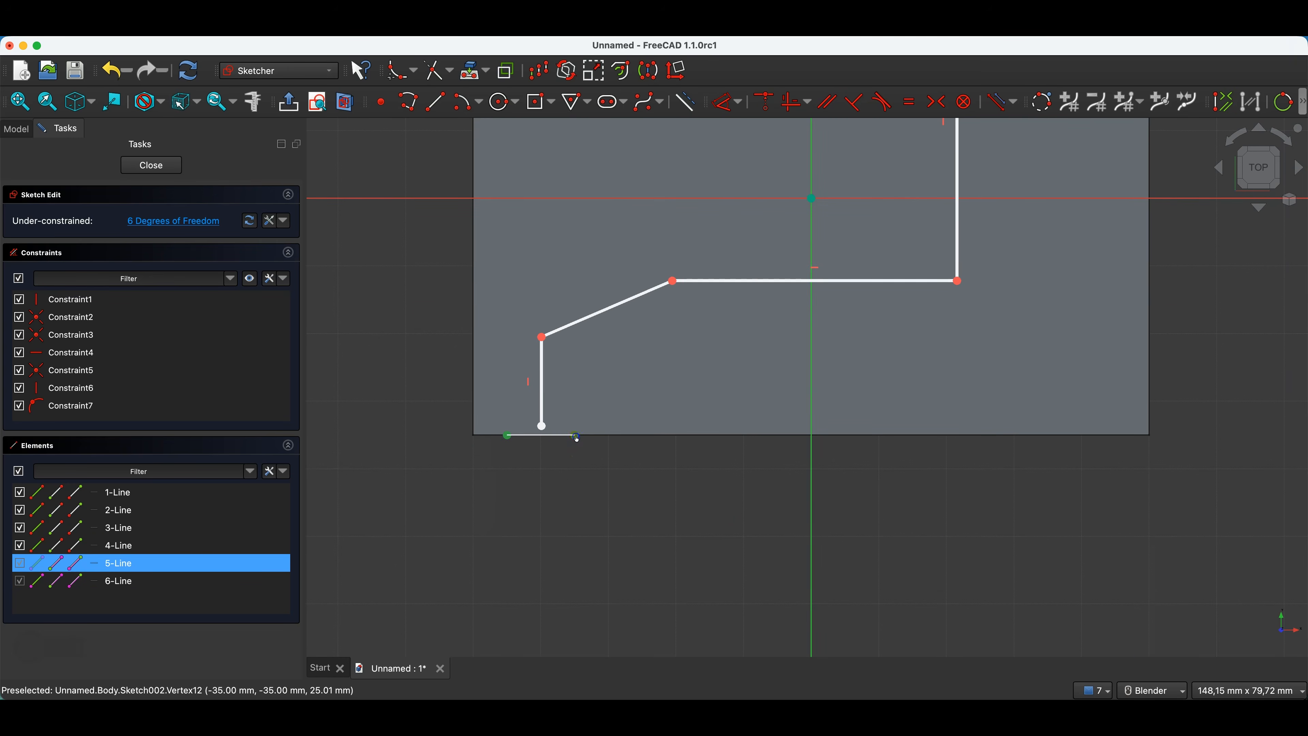
{"action": "left_click", "coordinate": [542, 427]}
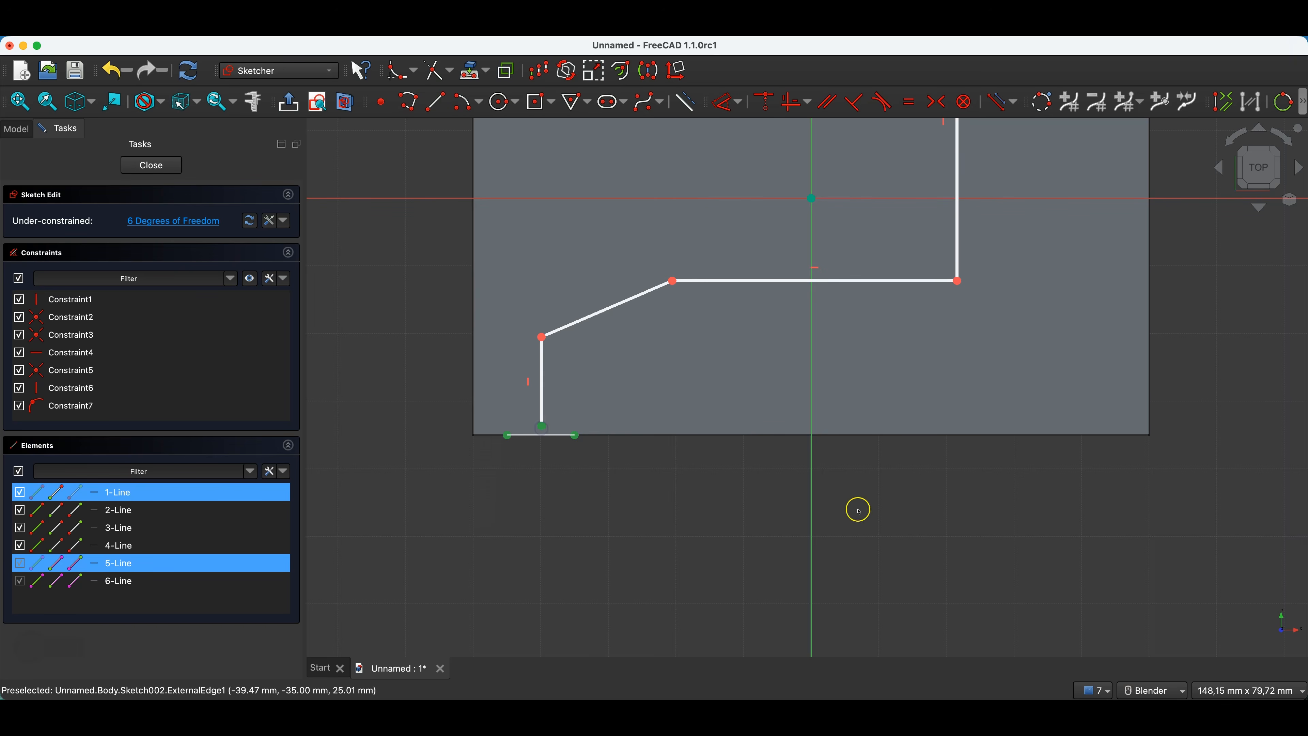
{"action": "left_click", "coordinate": [936, 102]}
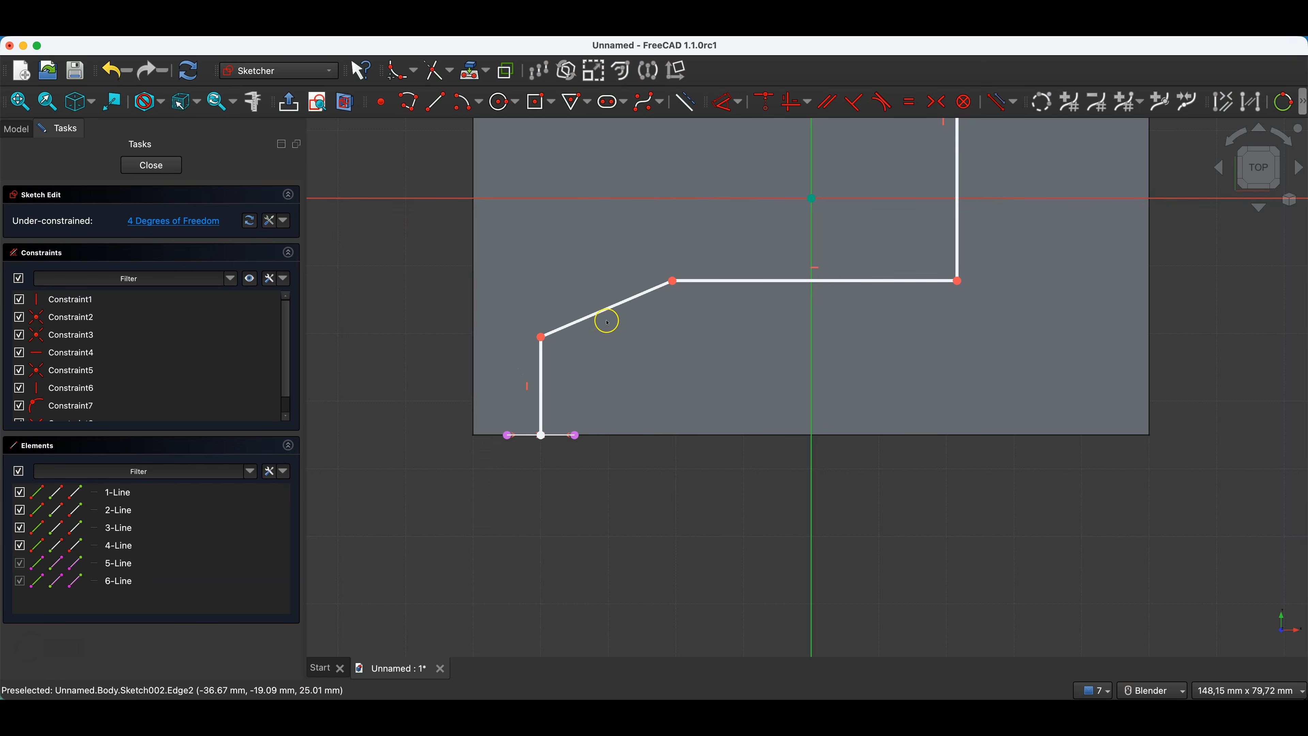
{"action": "left_click_drag", "start_coordinate": [651, 290], "coordinate": [653, 244]}
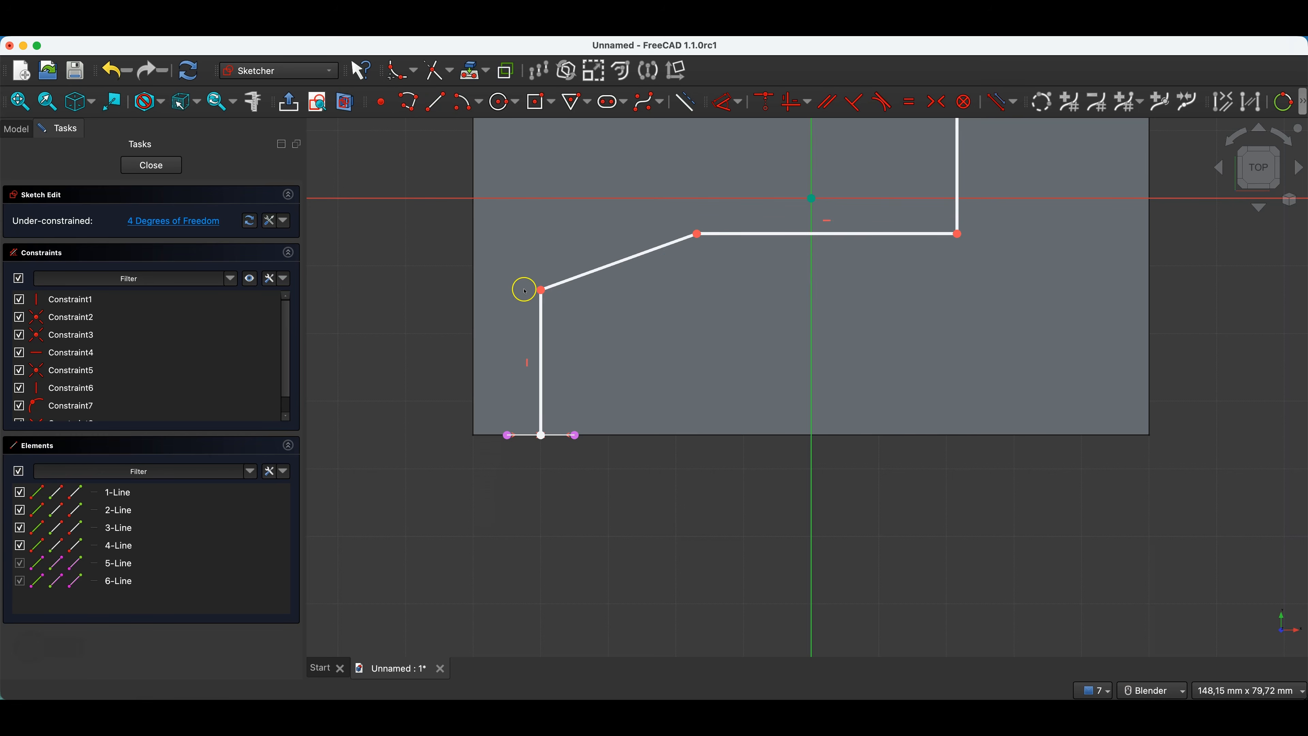
Fillet the polyline's three corners with Preserve corner enabled
{"action": "left_click", "coordinate": [390, 76]}
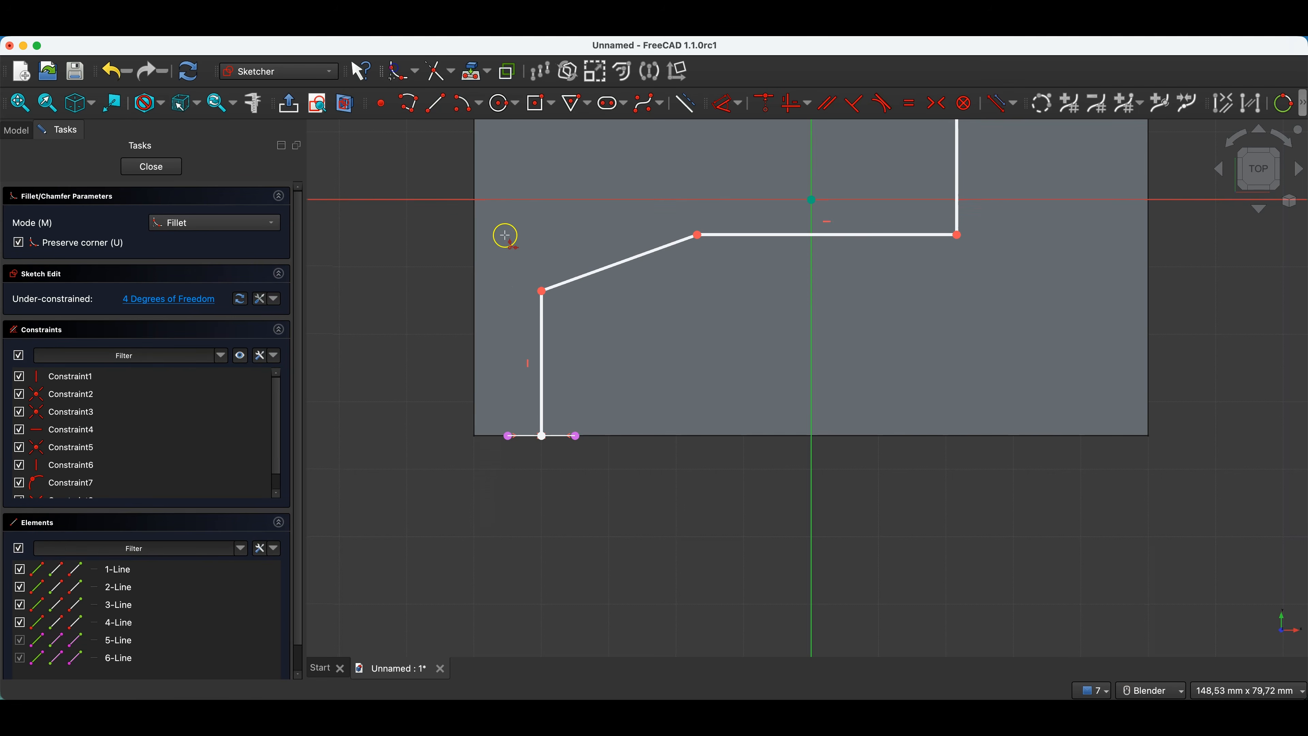
{"action": "left_click", "coordinate": [542, 291]}
{"action": "left_click", "coordinate": [697, 234]}
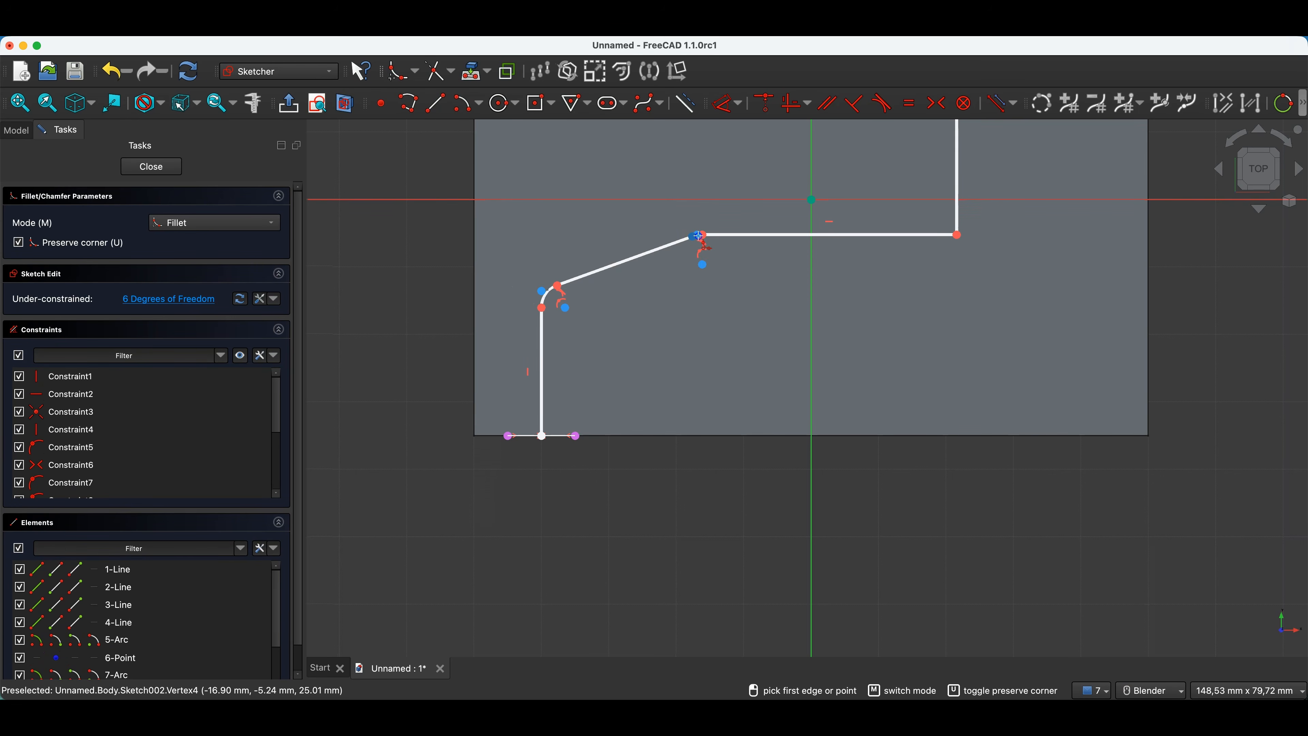
{"action": "left_click", "coordinate": [963, 238]}
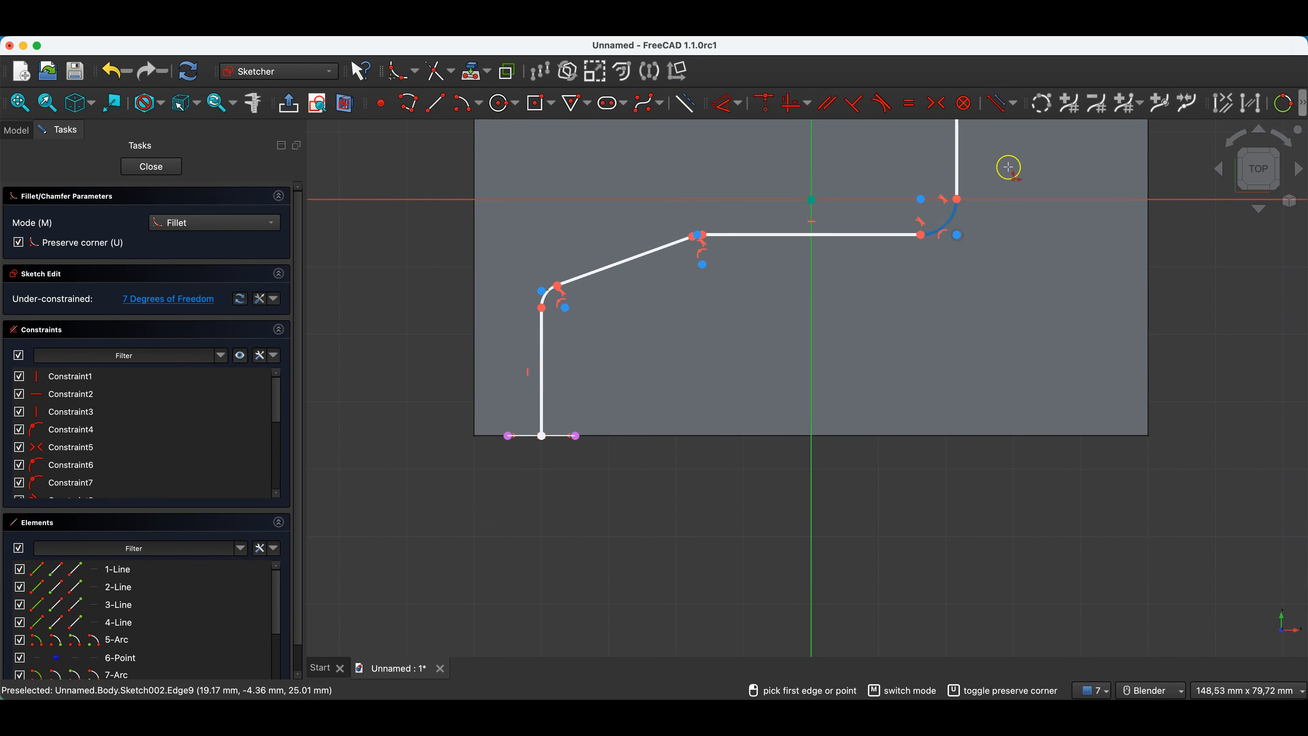
{"action": "right_click", "coordinate": [857, 340]}
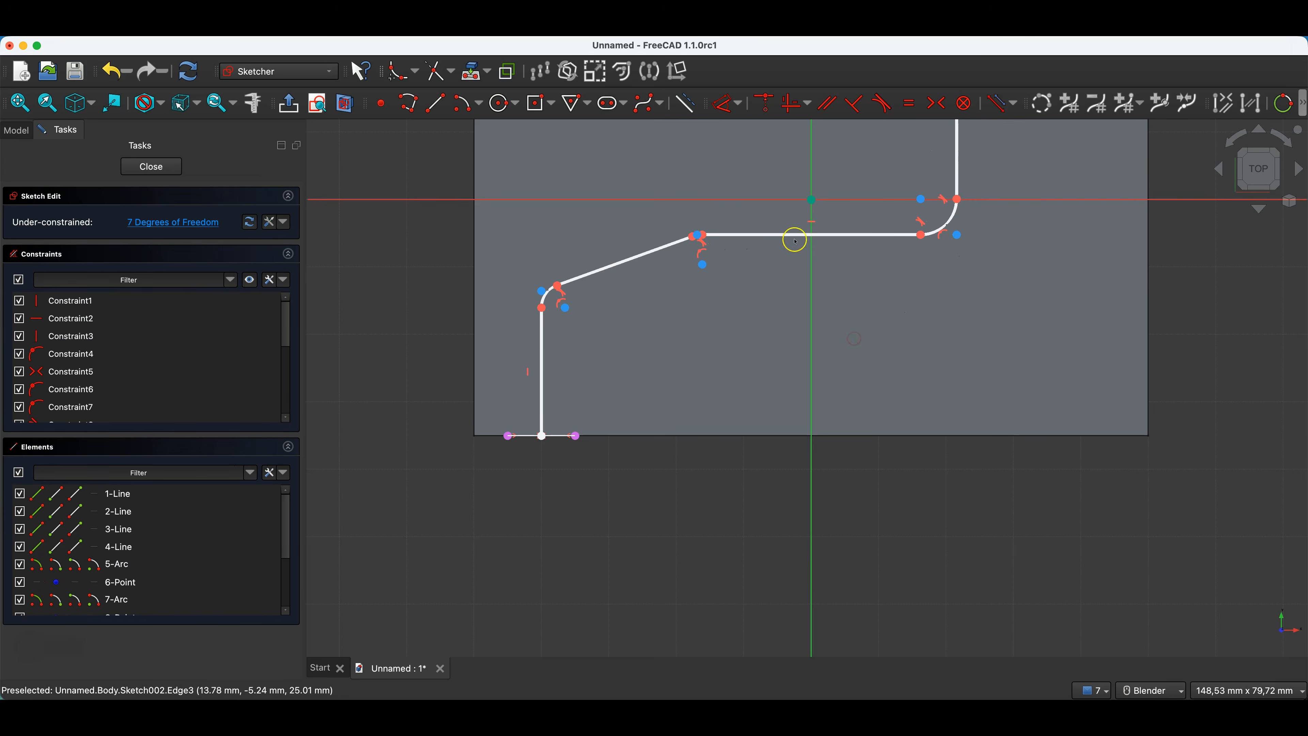
Apply an Equal constraint to the three fillet arcs of the path
{"action": "left_click", "coordinate": [543, 295]}
{"action": "scroll", "coordinate": [700, 235], "scroll_direction": "up", "scroll_amount": 5}
{"action": "left_click", "coordinate": [699, 236]}
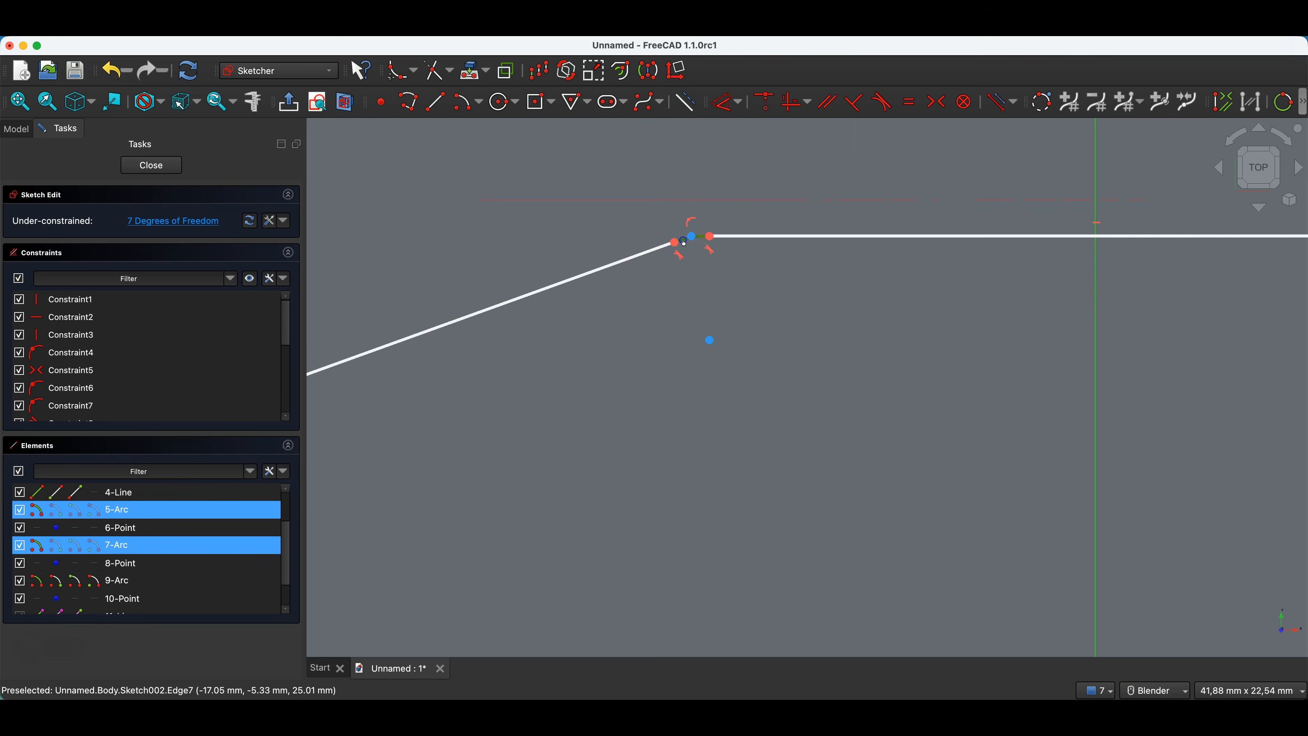
{"action": "scroll", "coordinate": [690, 238], "scroll_direction": "down", "scroll_amount": 3}
{"action": "left_click", "coordinate": [1057, 223]}
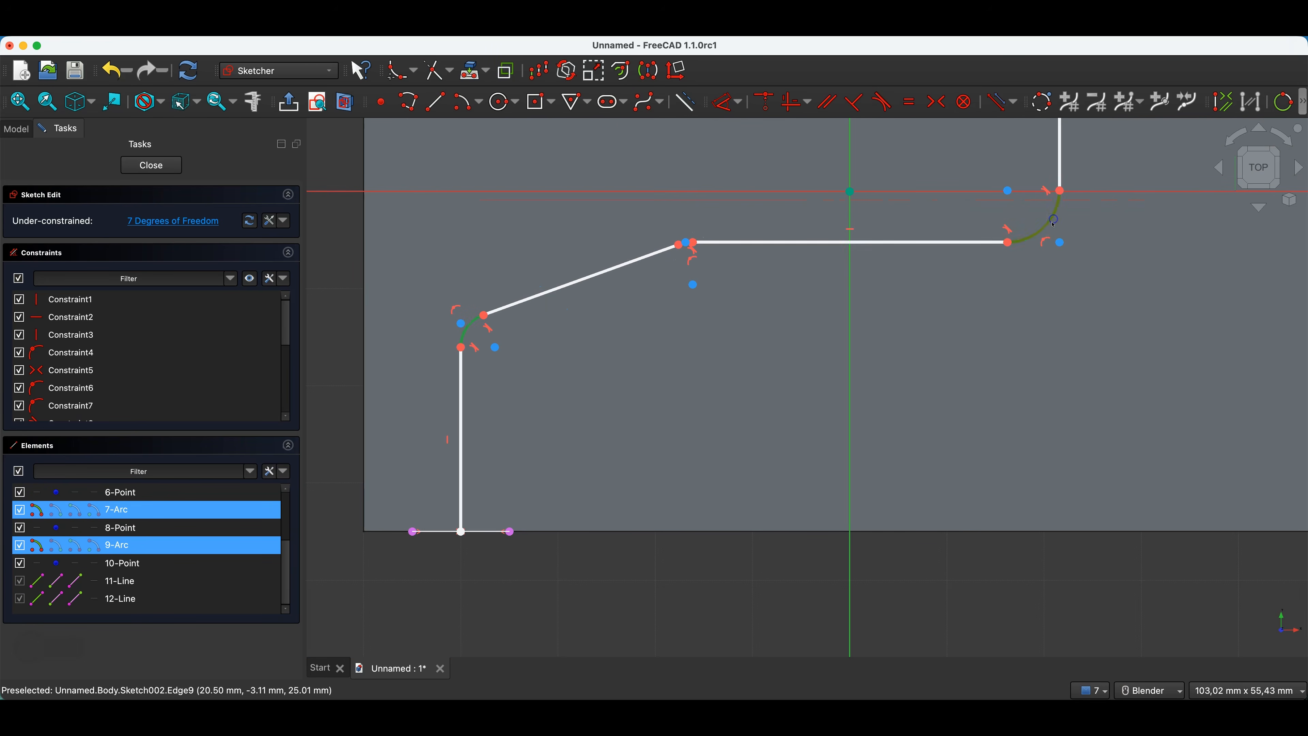
{"action": "key", "text": "e"}
{"action": "left_click", "coordinate": [889, 269]}
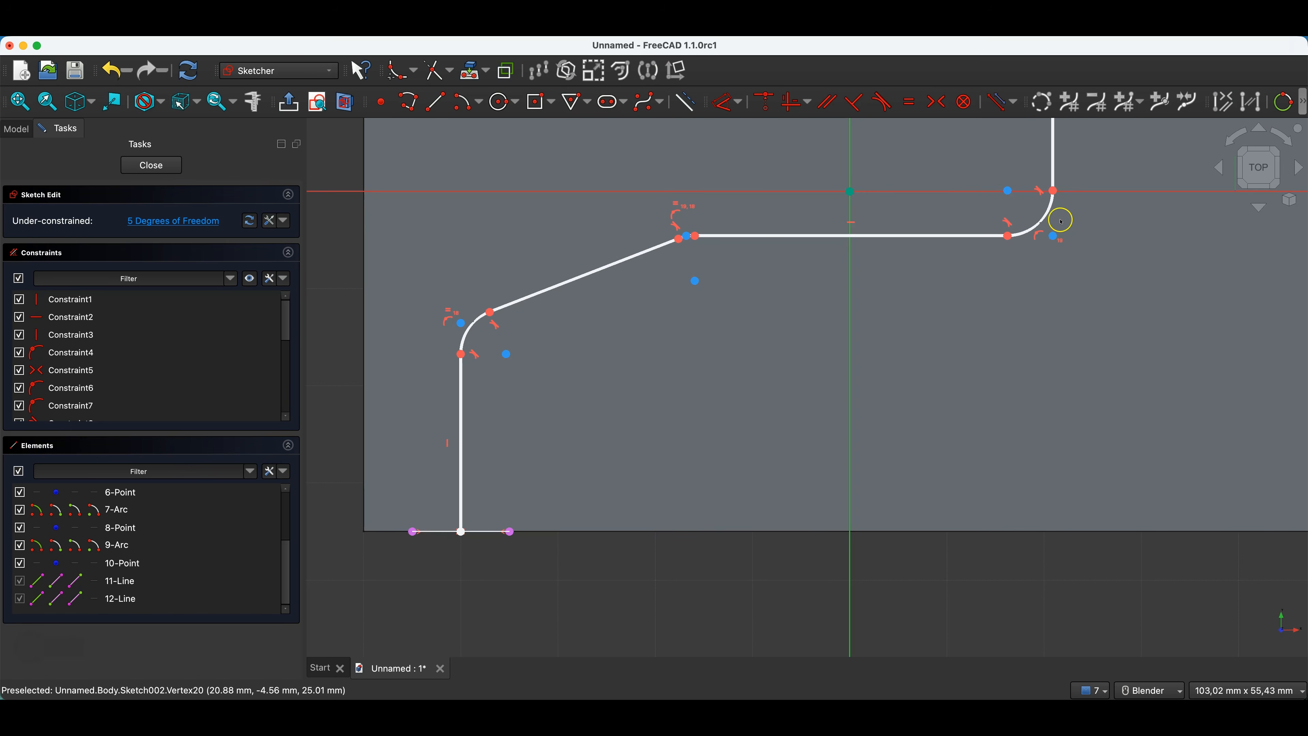
Dimension the fillet arc nearest the back edge with a 10 mm radius and close the path sketch
{"action": "left_click", "coordinate": [1046, 216]}
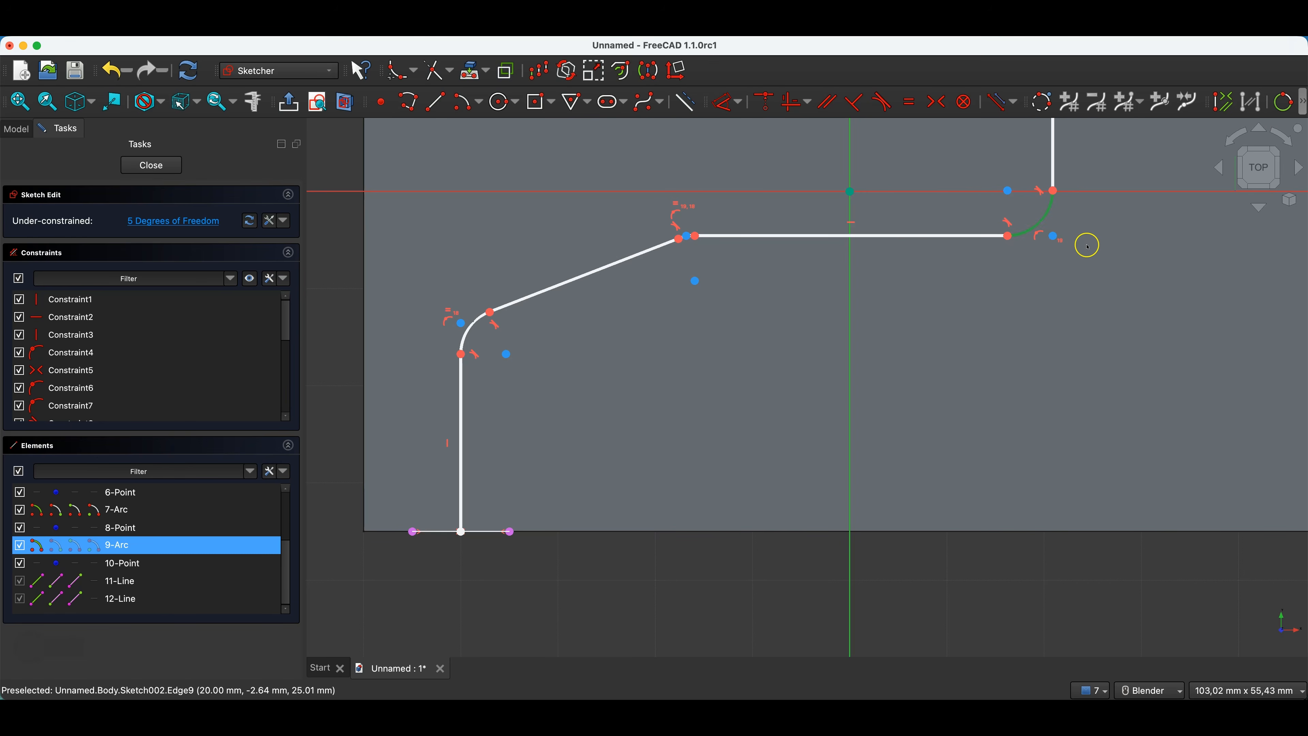
{"action": "key", "text": "d"}
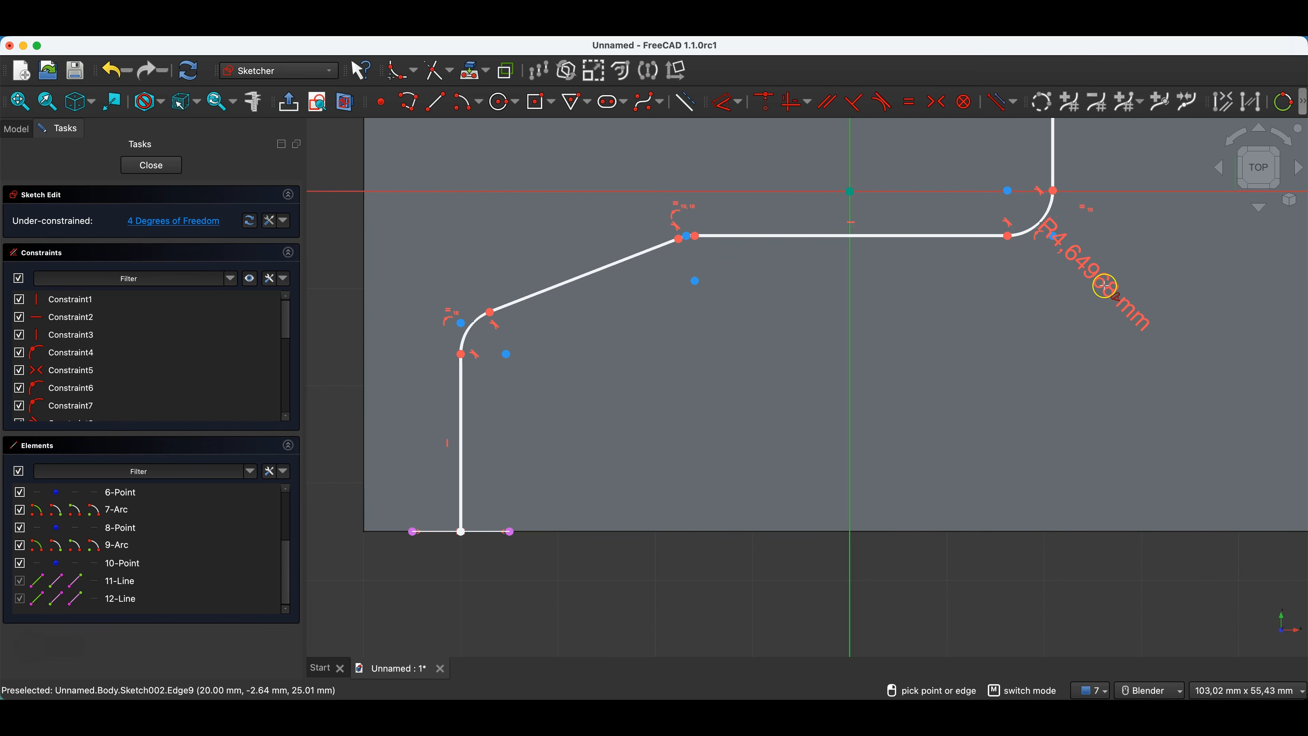
{"action": "left_click", "coordinate": [1177, 355]}
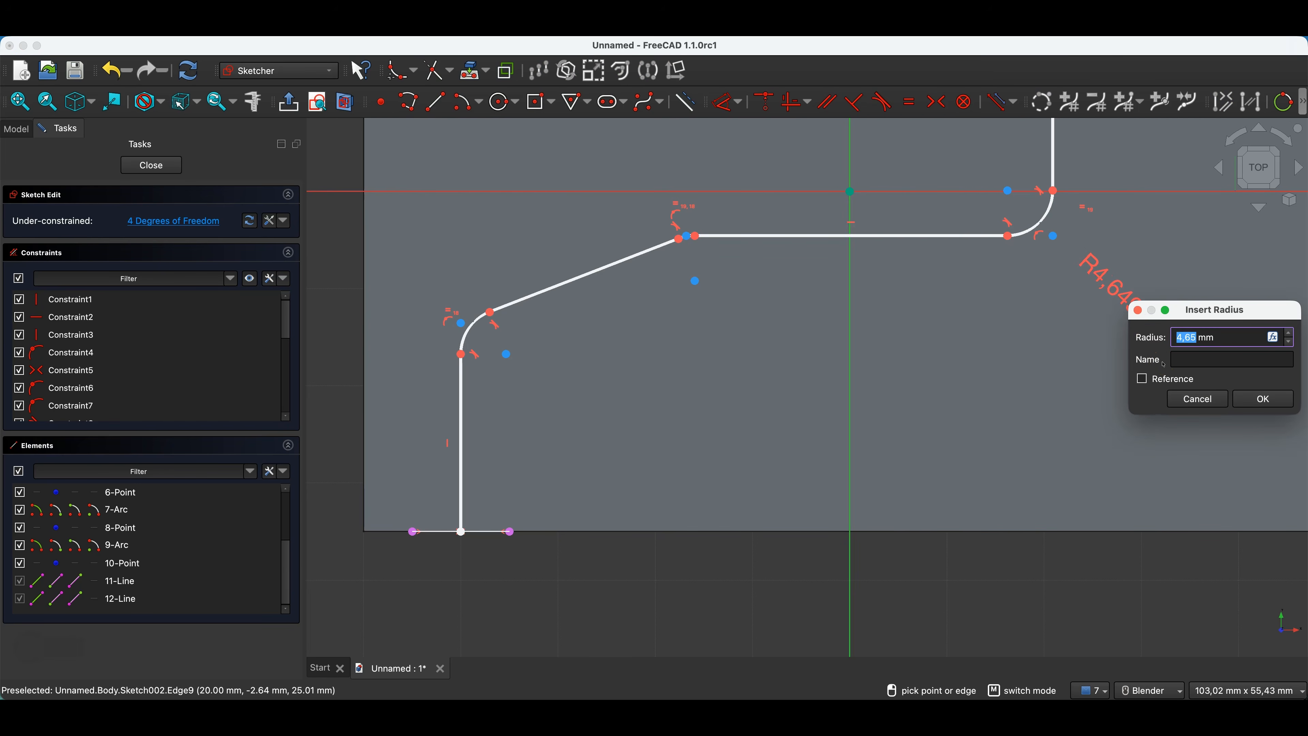
{"action": "key", "text": "Return"}
{"action": "scroll", "coordinate": [906, 389], "scroll_direction": "down", "scroll_amount": 5}
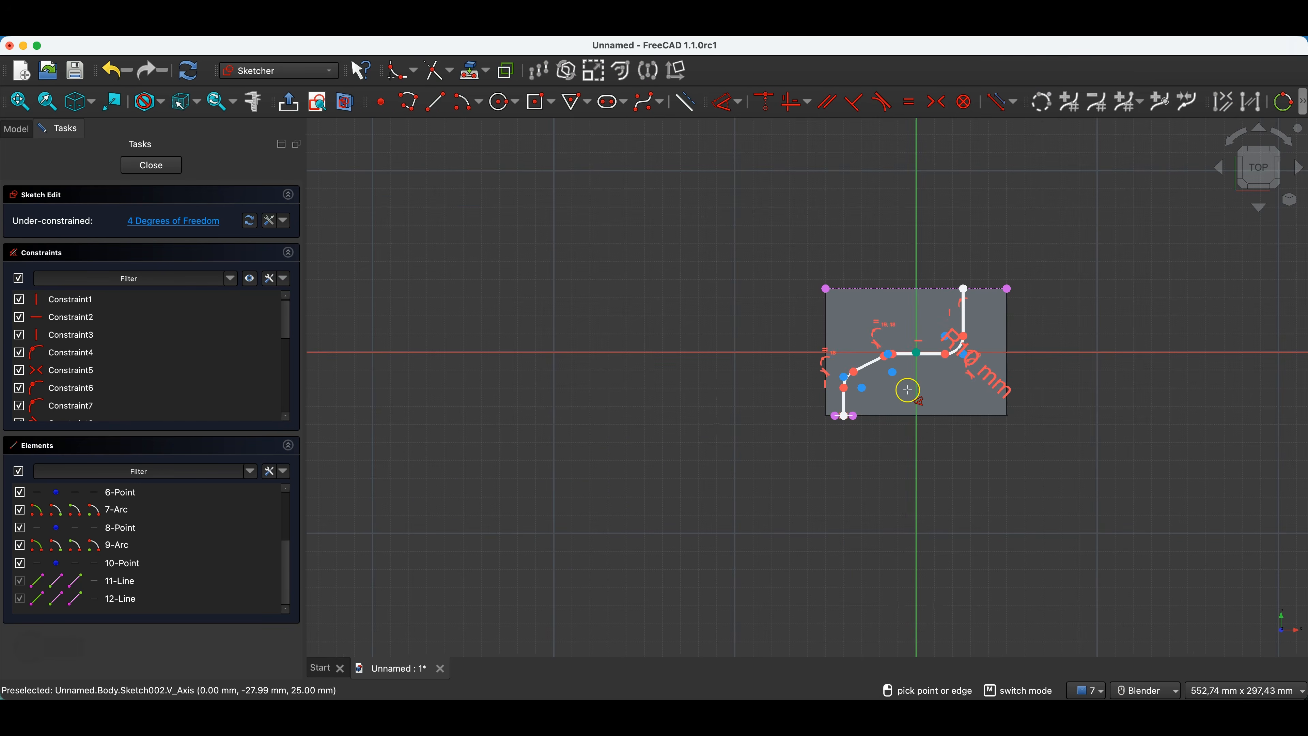
{"action": "scroll", "coordinate": [952, 389], "scroll_direction": "up", "scroll_amount": 3}
{"action": "right_click", "coordinate": [632, 386]}
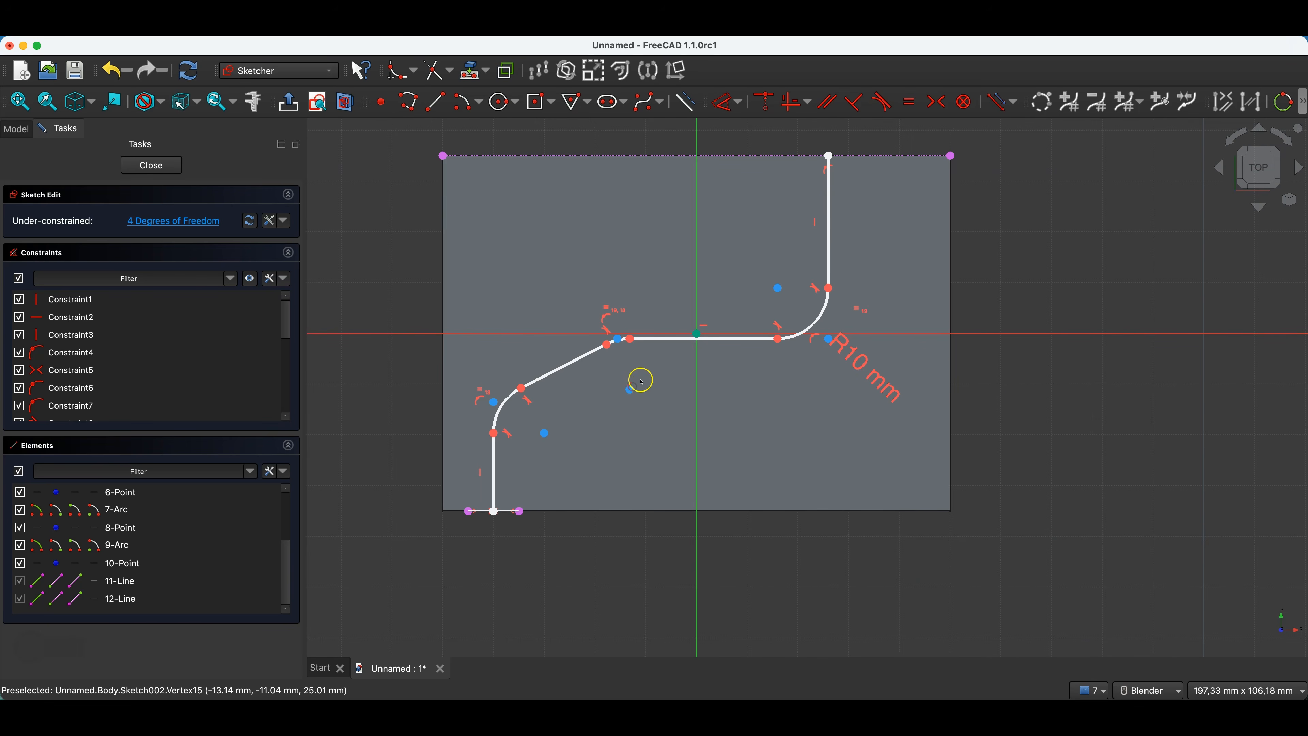
{"action": "left_click", "coordinate": [152, 166]}
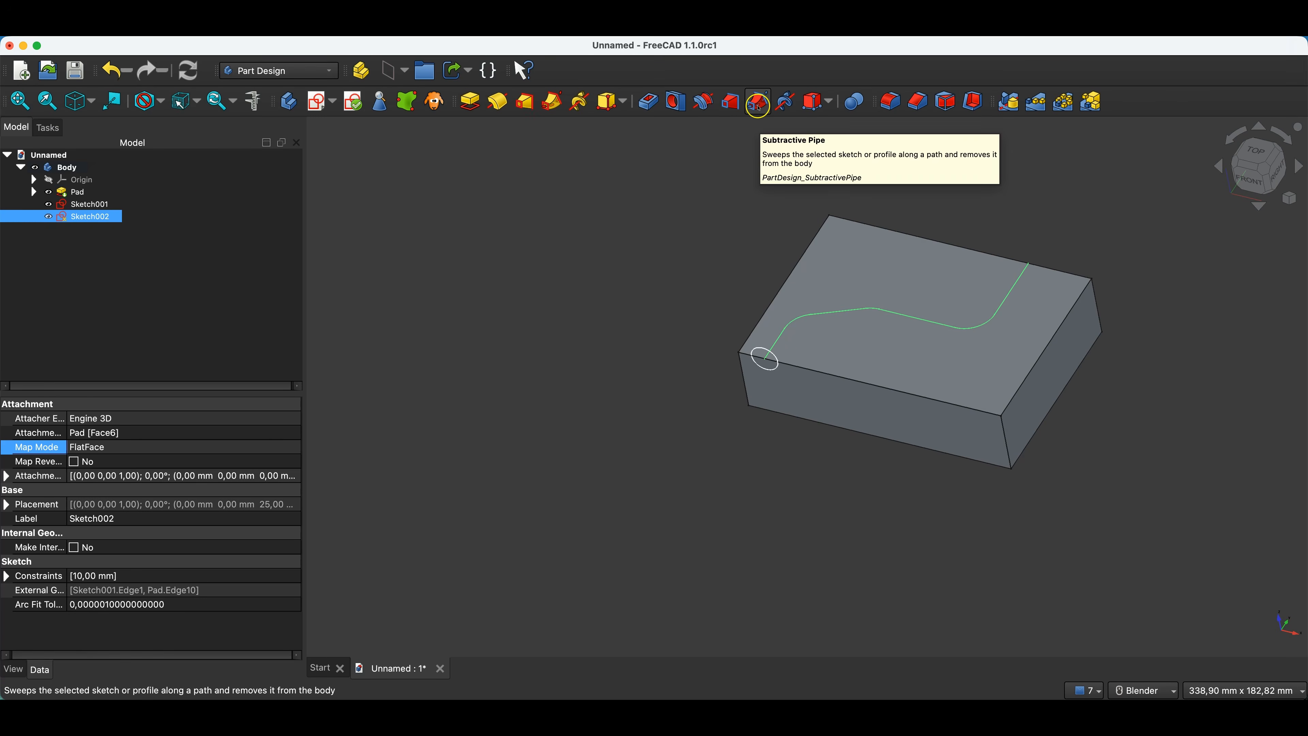
Sweep a subtractive pipe from the preselected circle sketch Sketch001 and path sketch Sketch002, and undo it
{"action": "left_click", "coordinate": [103, 203]}
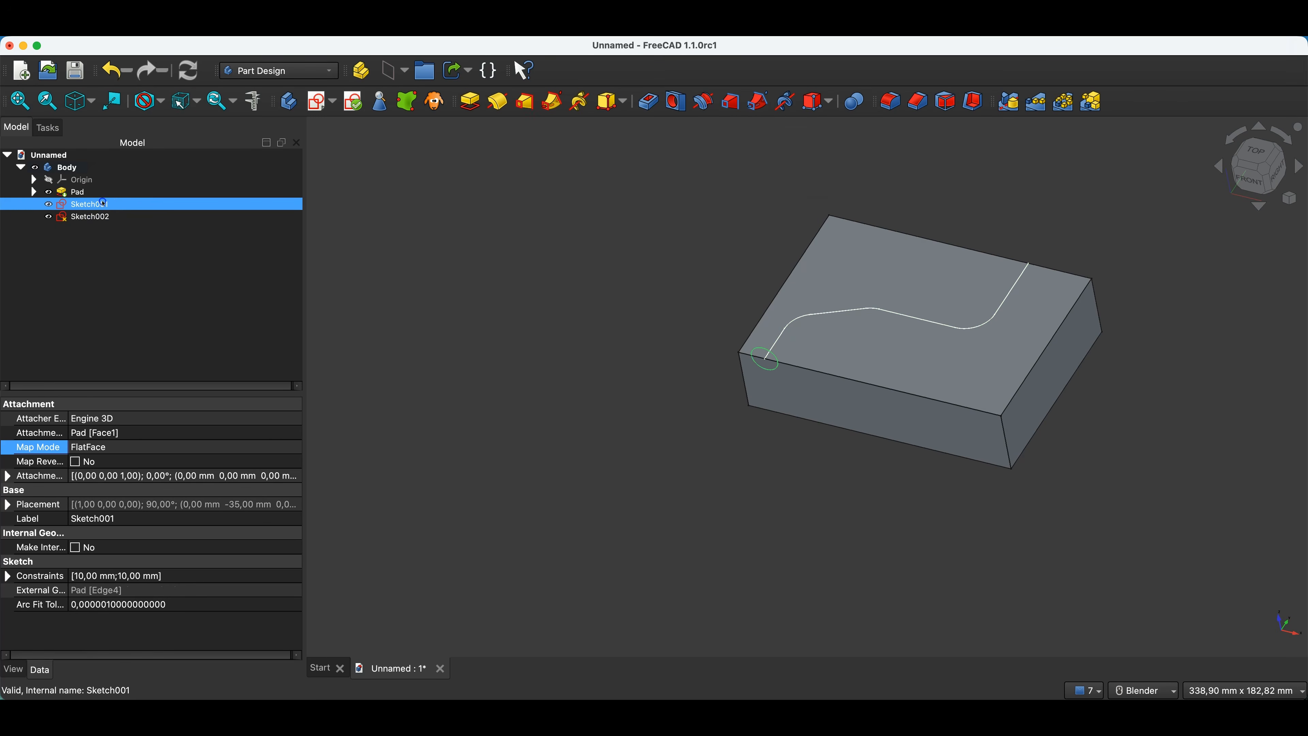
{"action": "left_click", "coordinate": [91, 216], "text": "shift"}
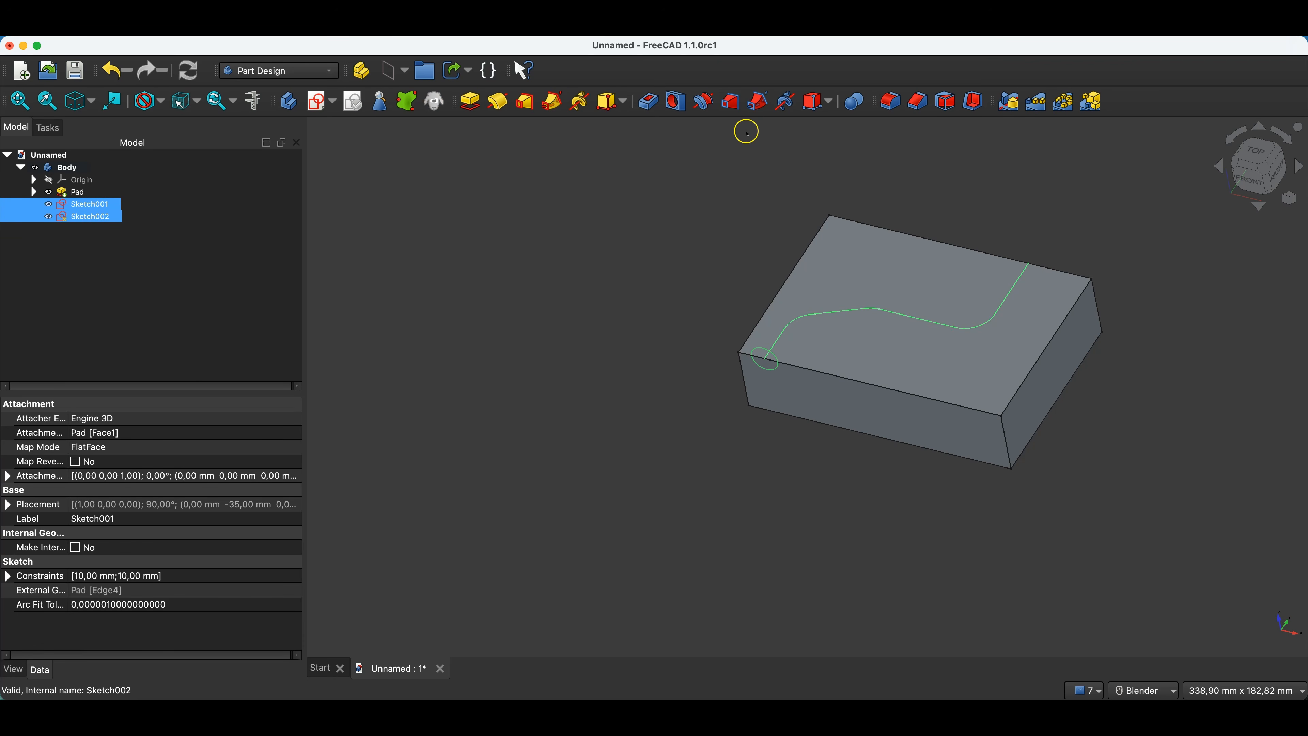
{"action": "left_click", "coordinate": [756, 101]}
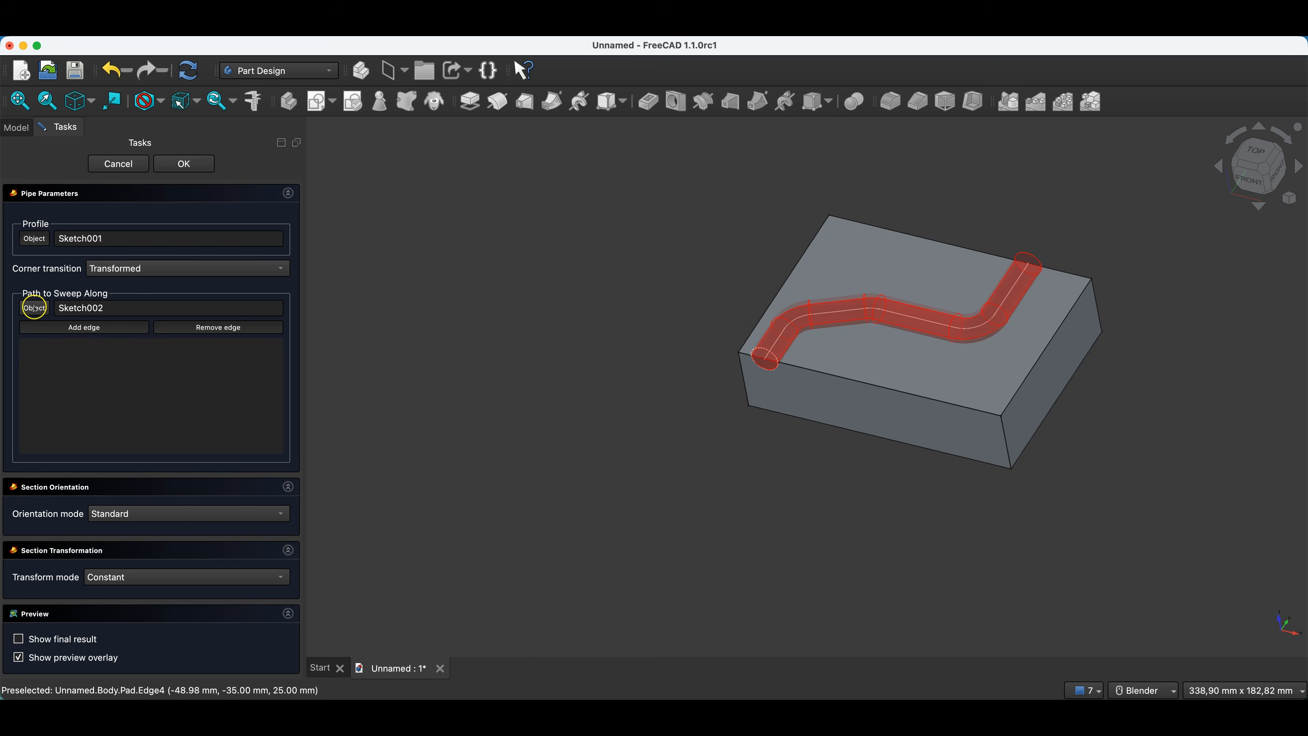
{"action": "middle_click_drag", "start_coordinate": [646, 496], "coordinate": [825, 409]}
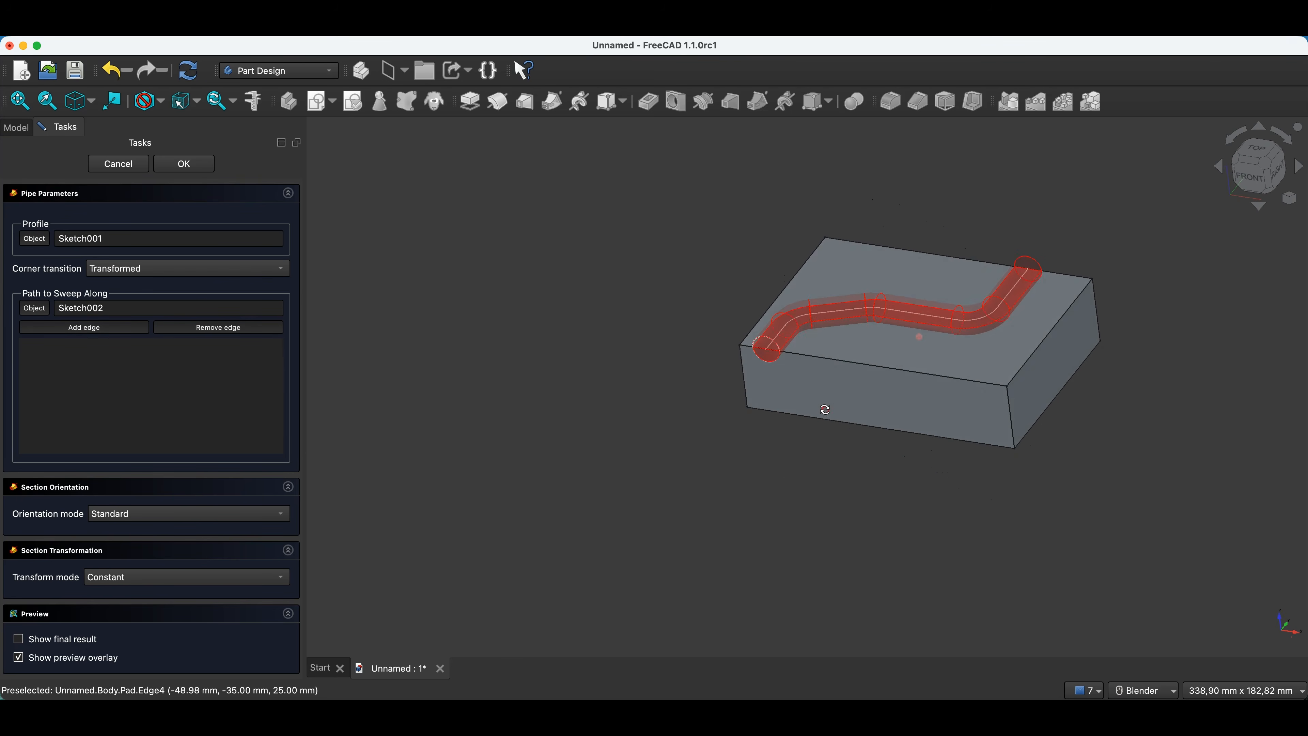
{"action": "left_click", "coordinate": [176, 164]}
{"action": "middle_click_drag", "start_coordinate": [1205, 306], "coordinate": [1037, 356]}
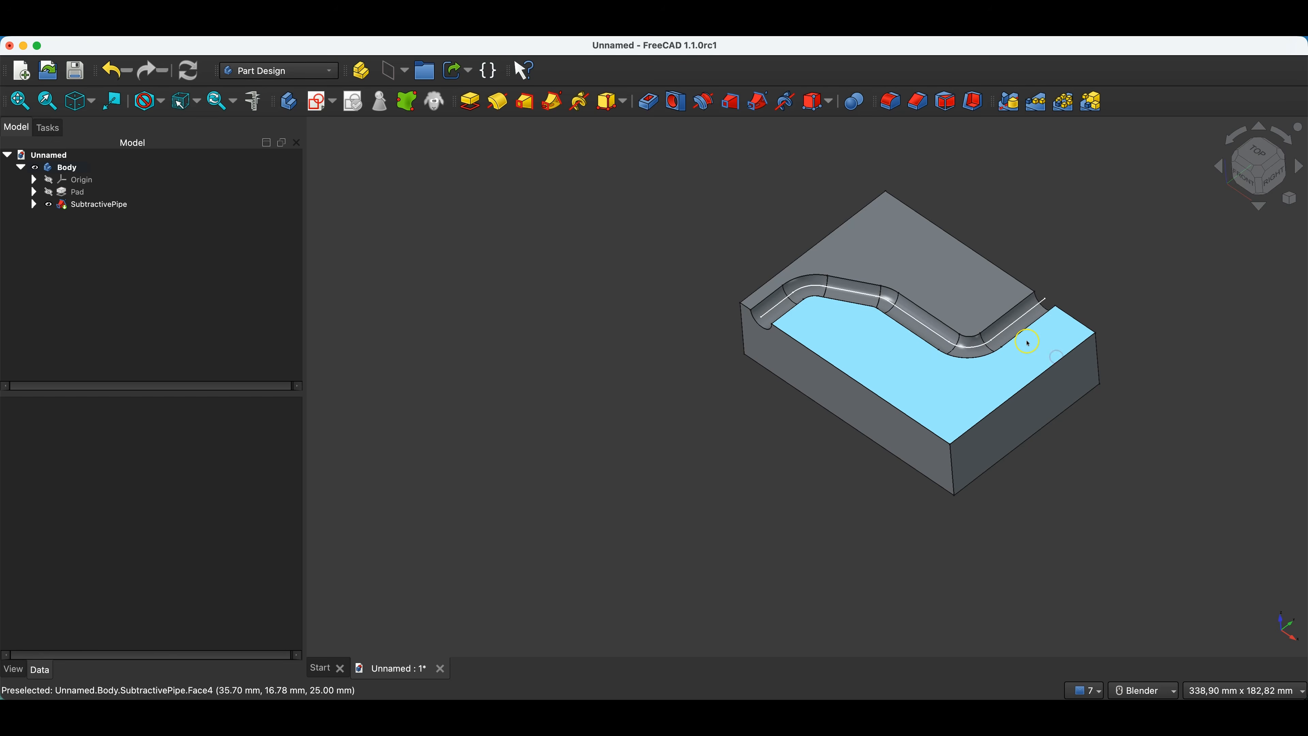
{"action": "left_click", "coordinate": [116, 70]}
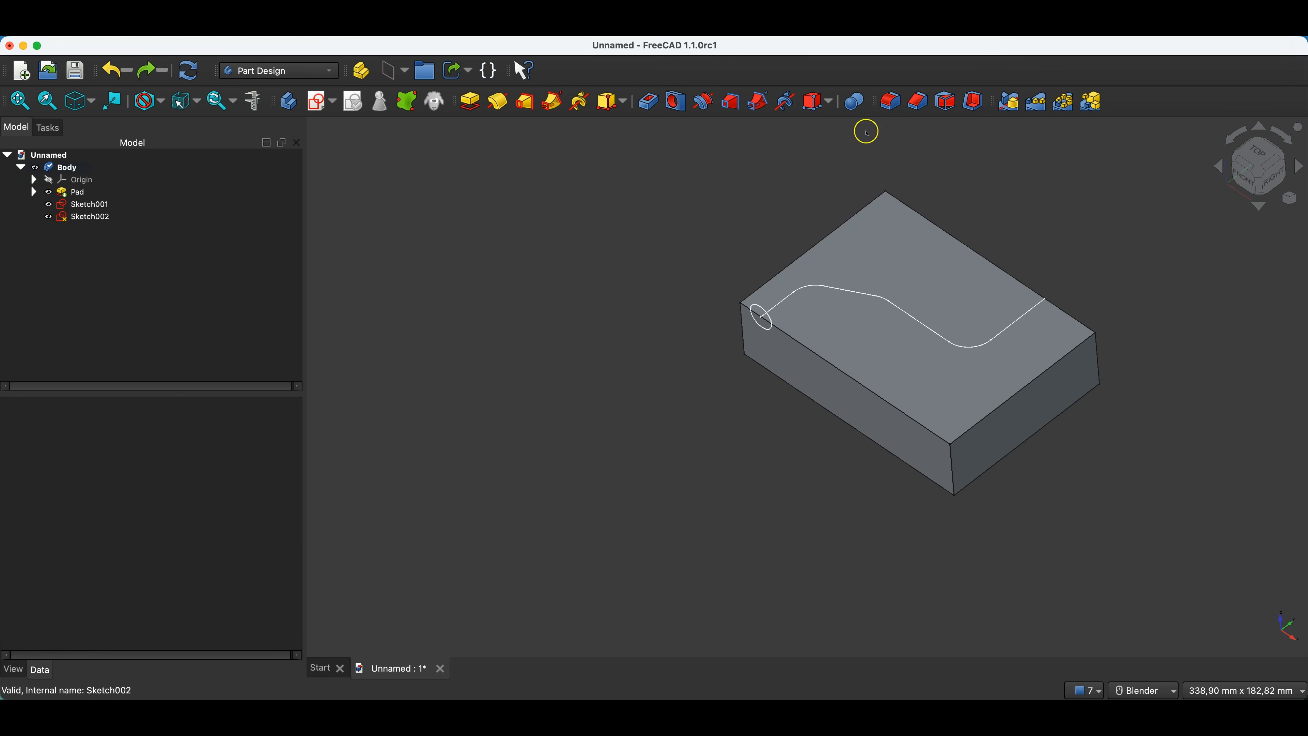
Cut a subtractive pipe from the circle profile Sketch001 alone, picking the path sketch Sketch002 on the top face as the sweep path
{"action": "left_click", "coordinate": [92, 202]}
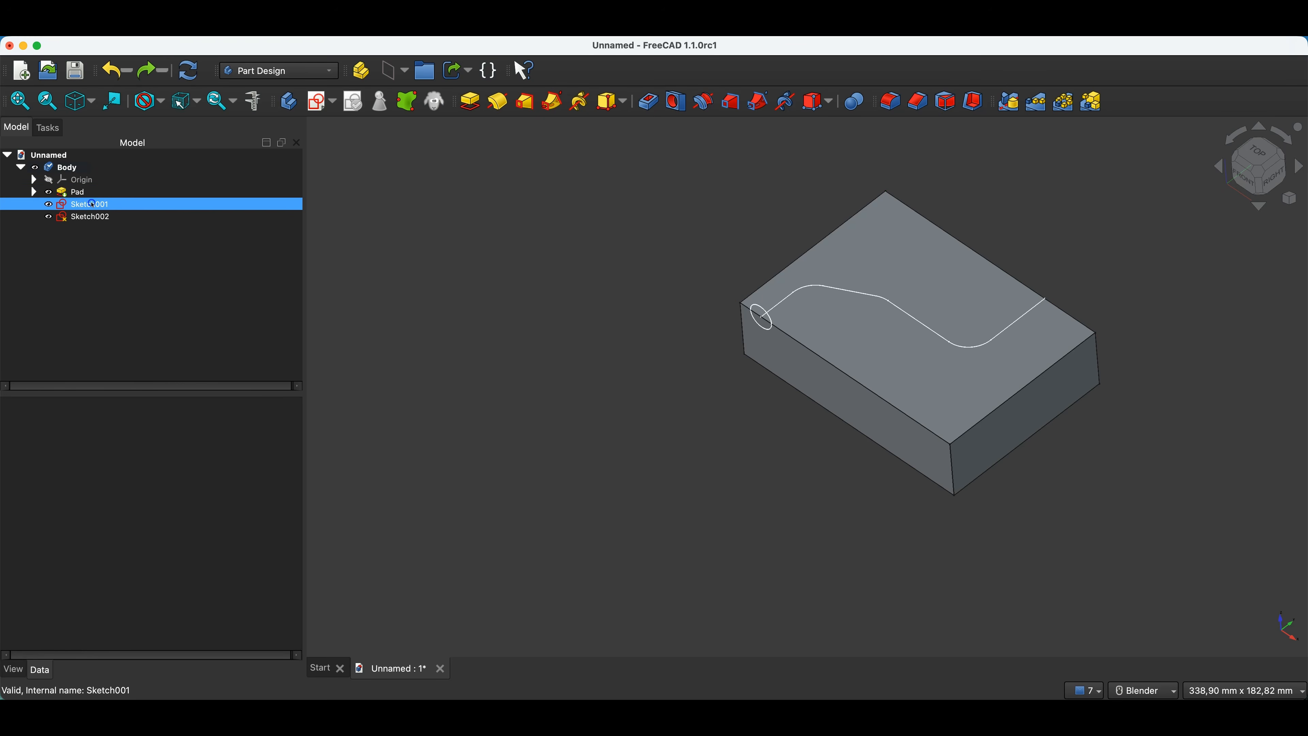
{"action": "left_click", "coordinate": [755, 103]}
{"action": "left_click", "coordinate": [36, 308]}
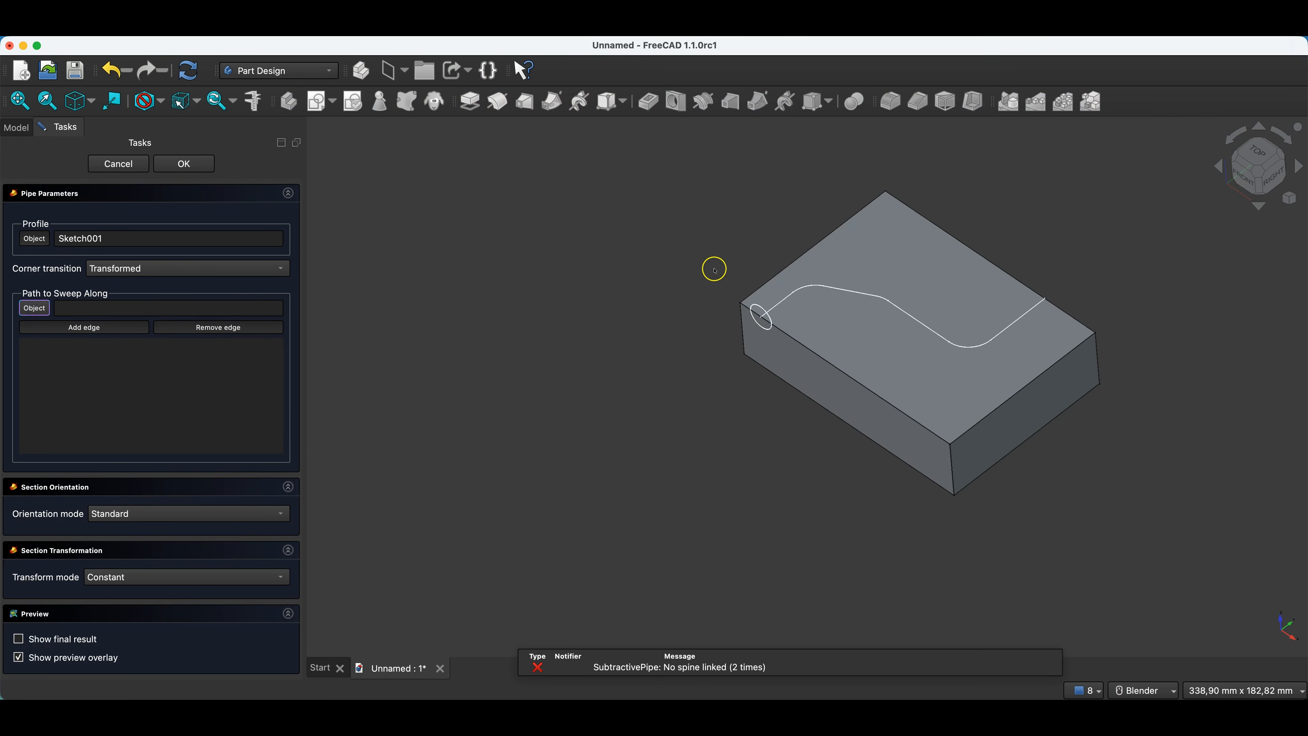
{"action": "left_click", "coordinate": [785, 296]}
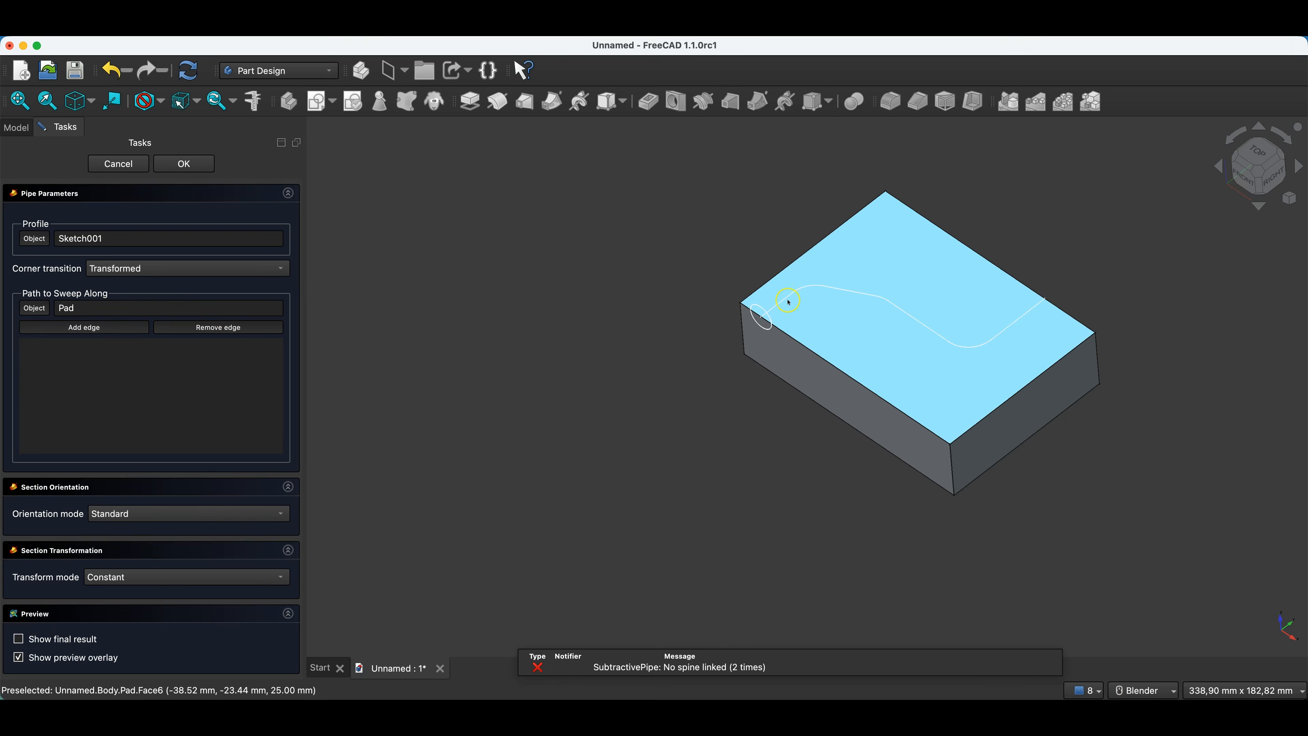
{"action": "left_click", "coordinate": [42, 310]}
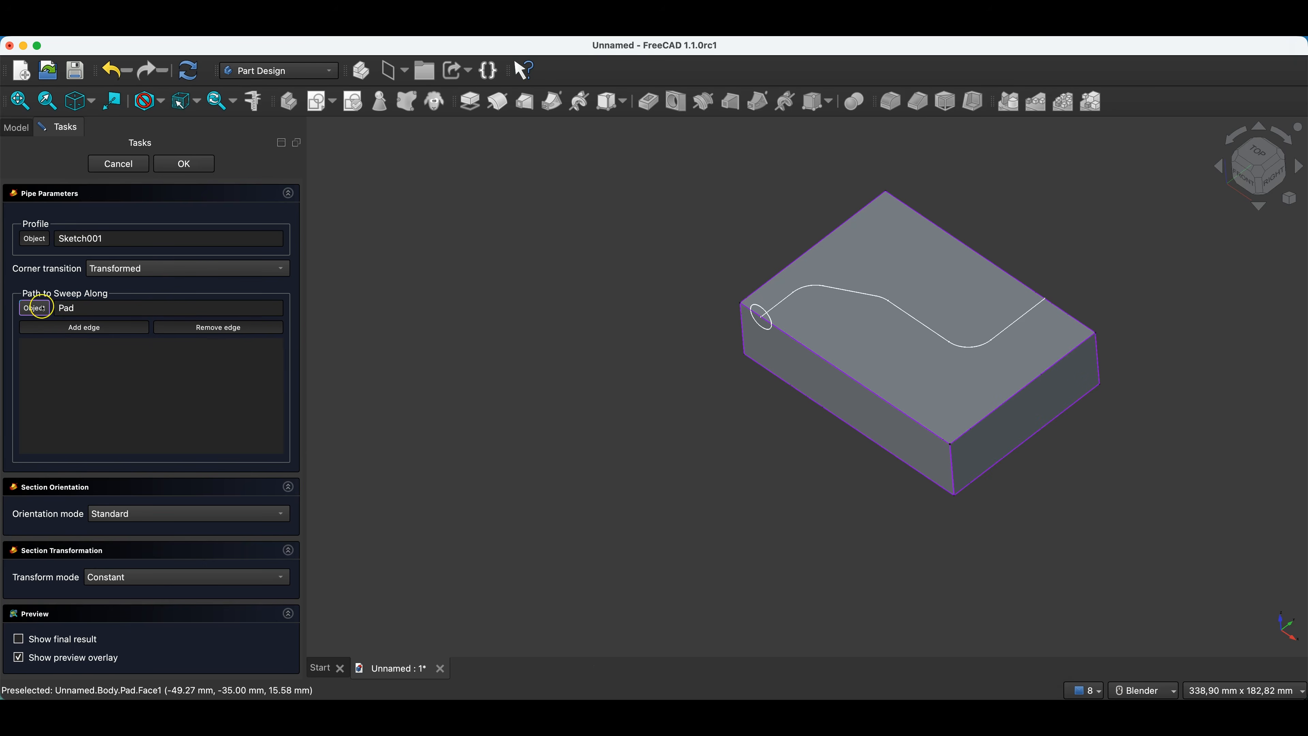
{"action": "left_click", "coordinate": [780, 306]}
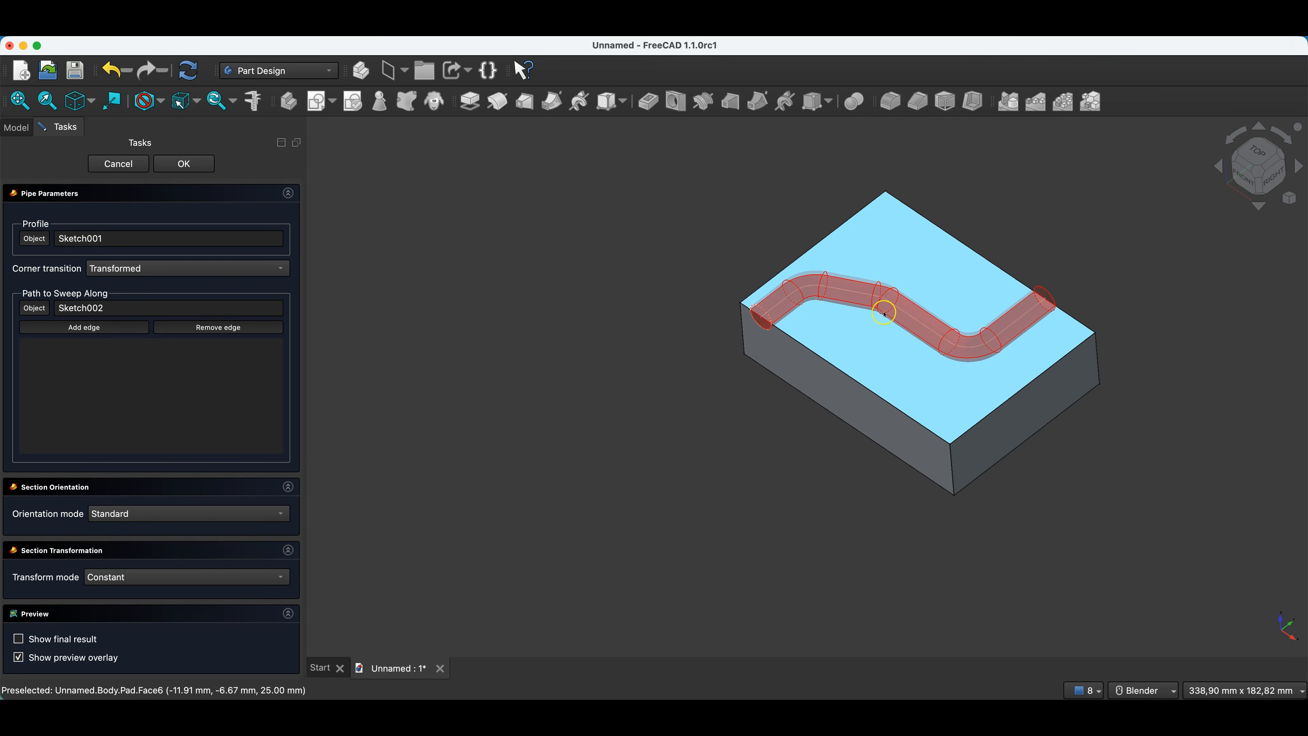
{"action": "left_click", "coordinate": [172, 163]}
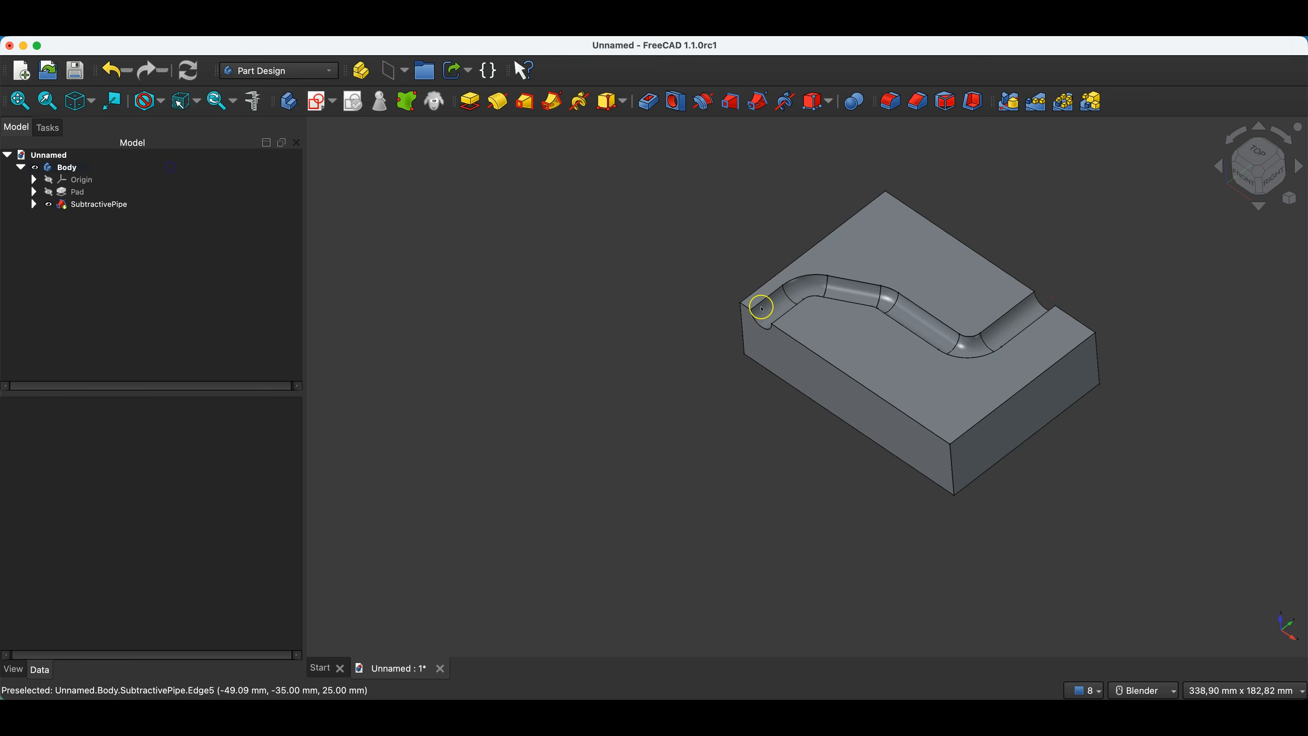
{"action": "middle_click_drag", "start_coordinate": [834, 392], "coordinate": [784, 380]}
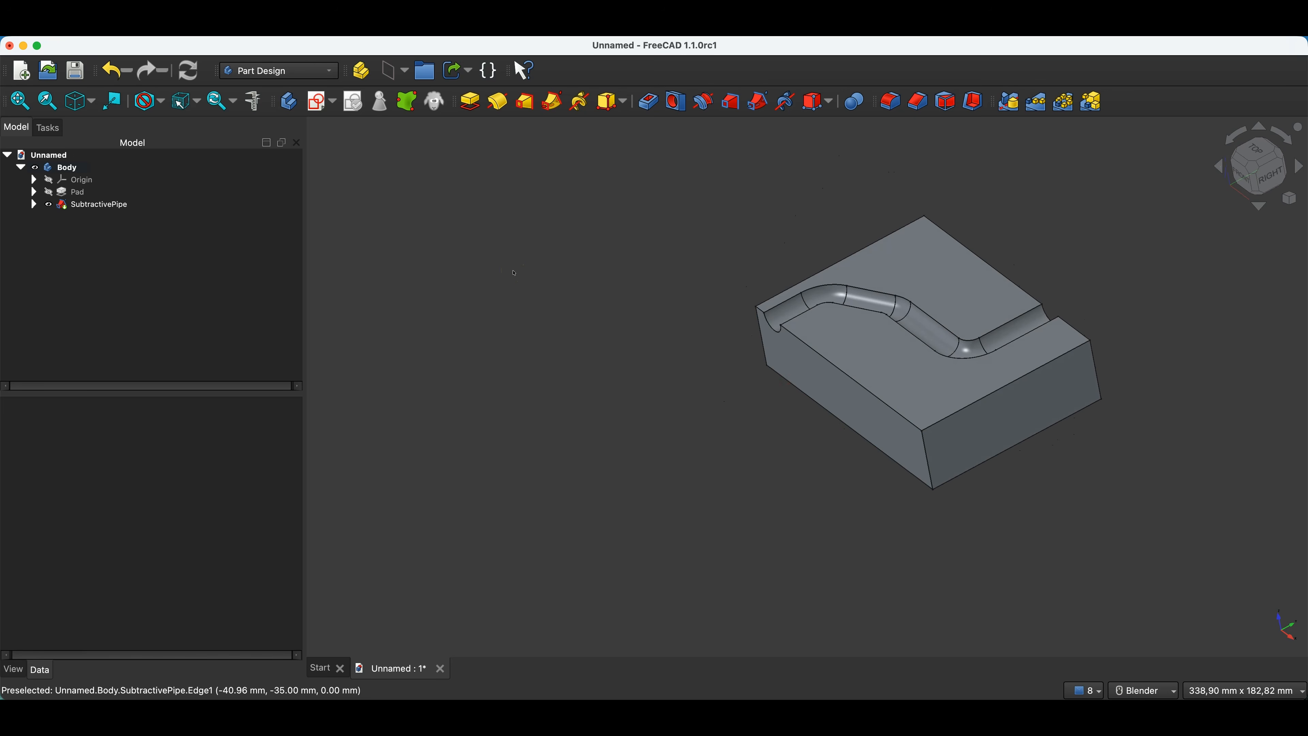